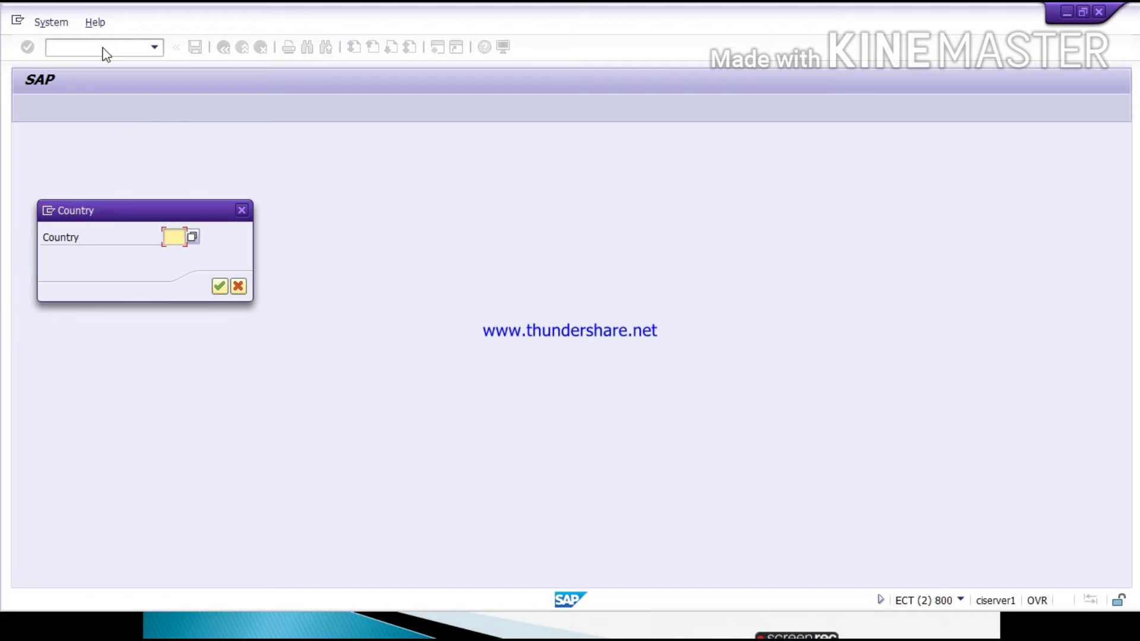
Choose country IN (India) and enter tax code I1 to start creating it.
type("IN")
key("Return")
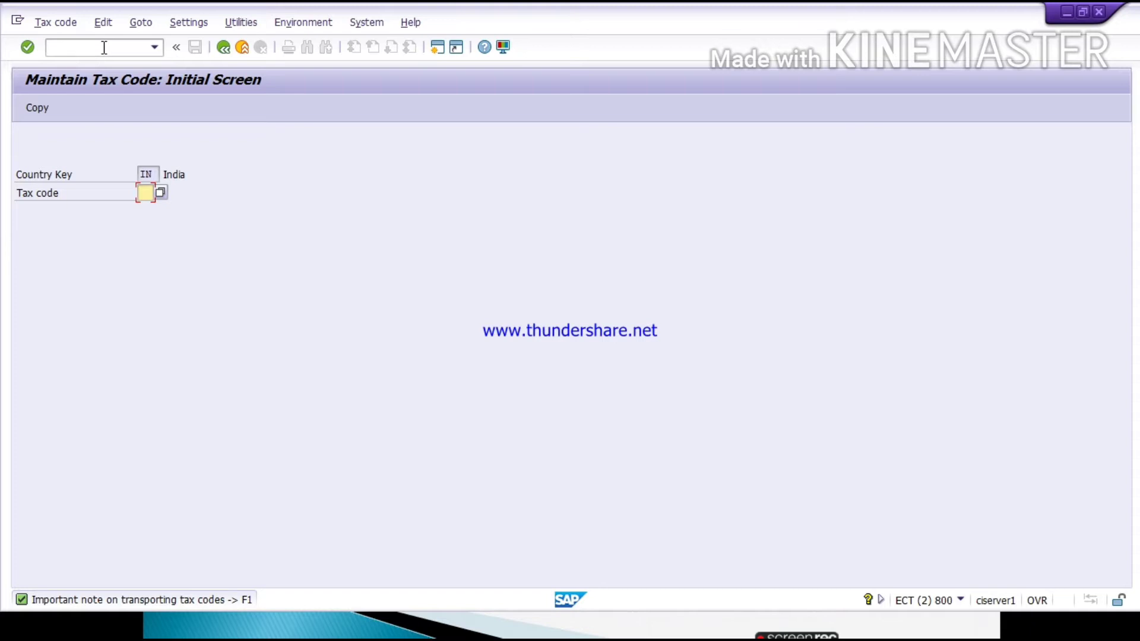
type("I1")
key("BackSpace")
key("BackSpace")
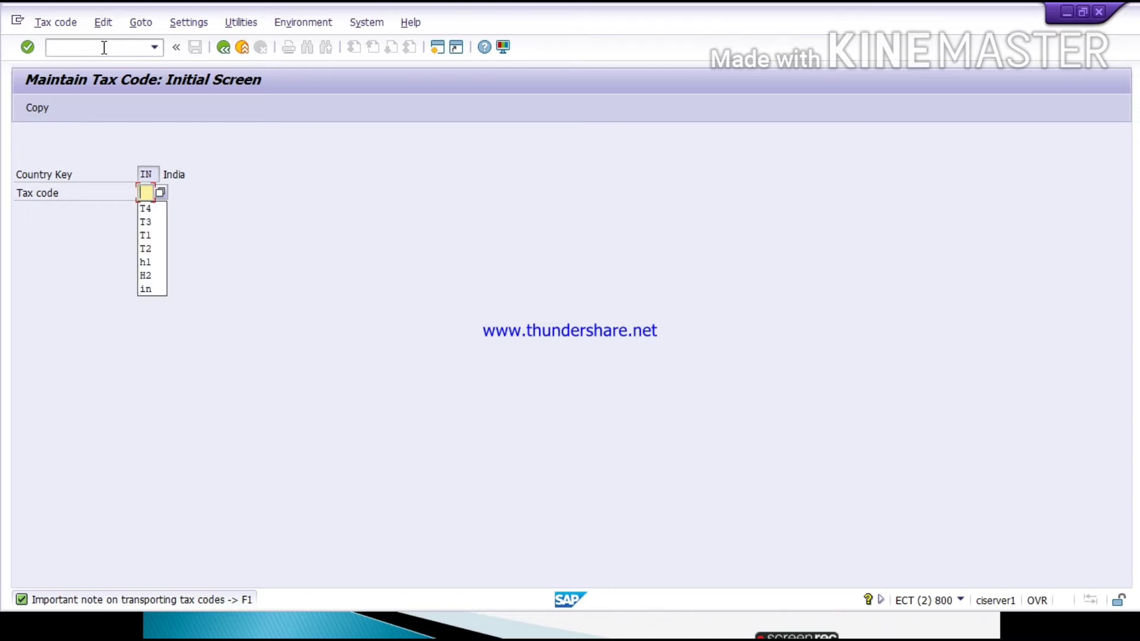
type("I1")
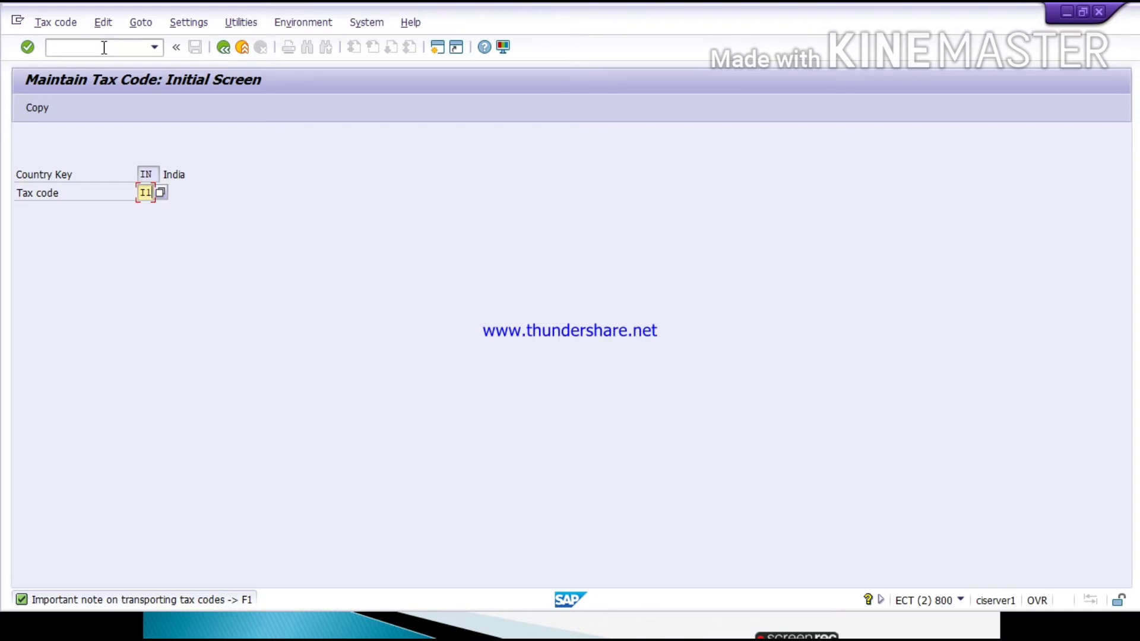
key("Return")
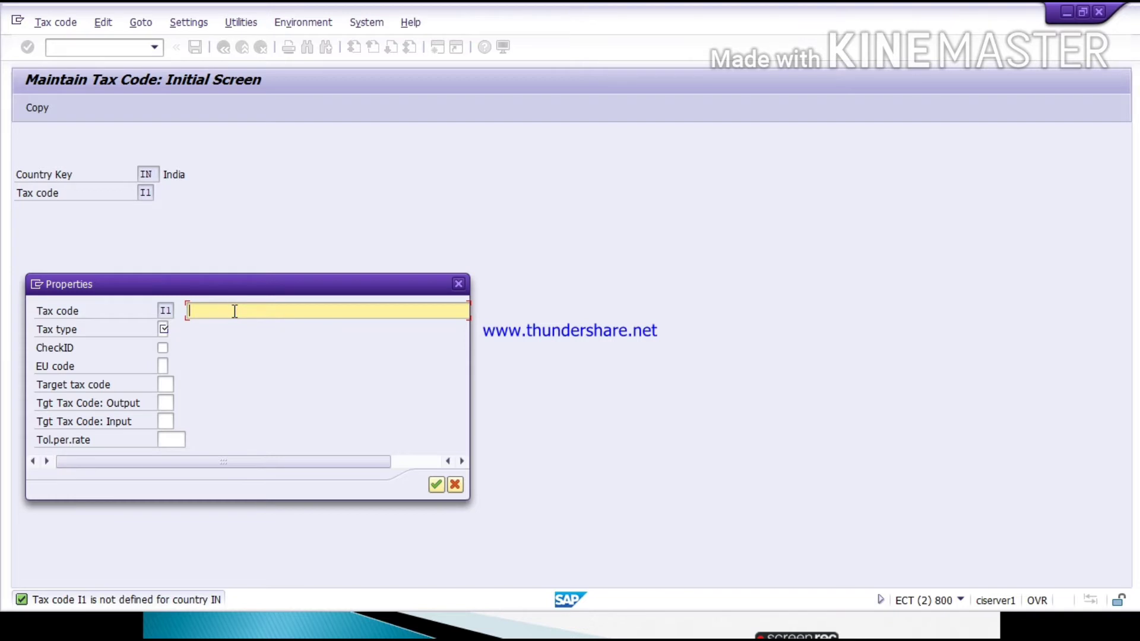
Describe tax code I1 as 'INDIAN CGST + SGST' with tax type V (Input tax), and confirm.
type("IG")
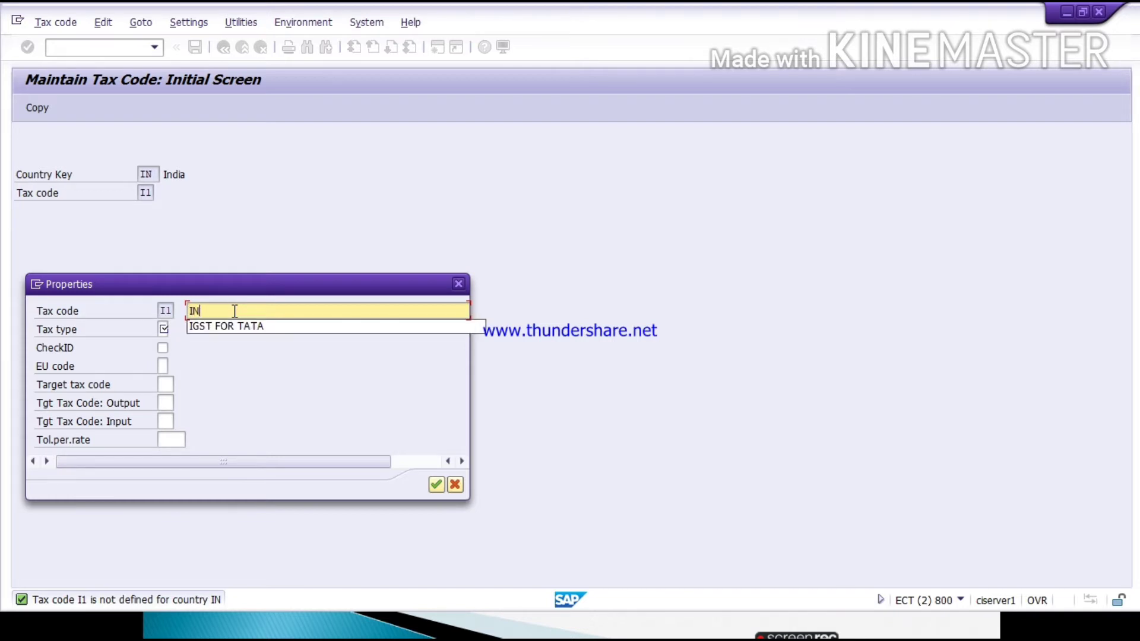
key("BackSpace")
type("N")
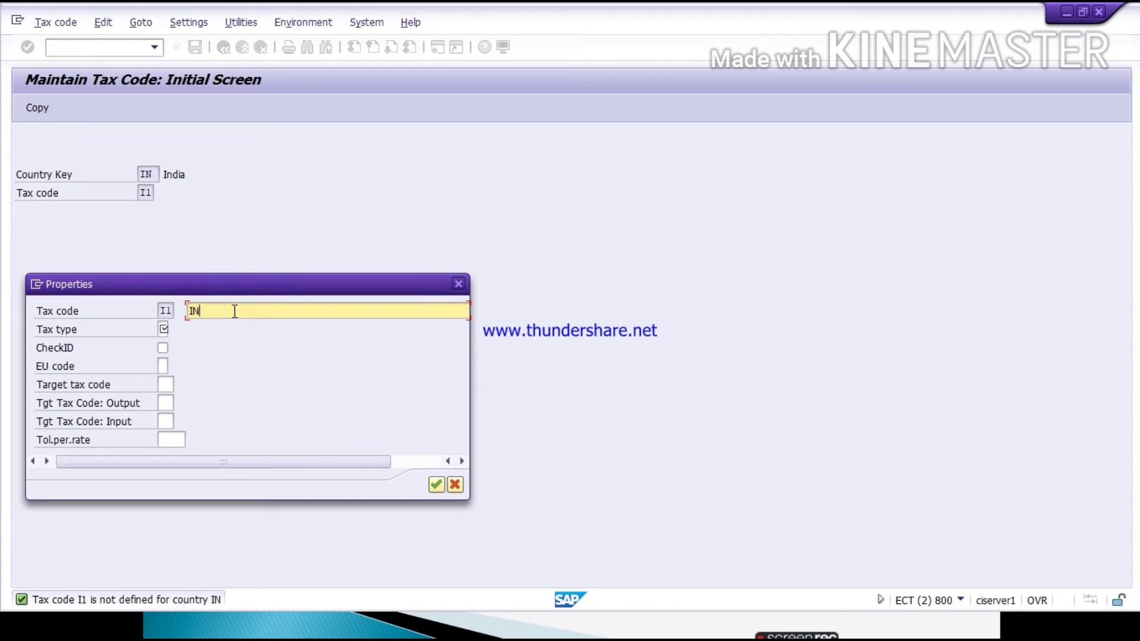
type("DIA")
type("N C")
type("OST")
type(" +")
type(" SGST")
left_click(165, 330)
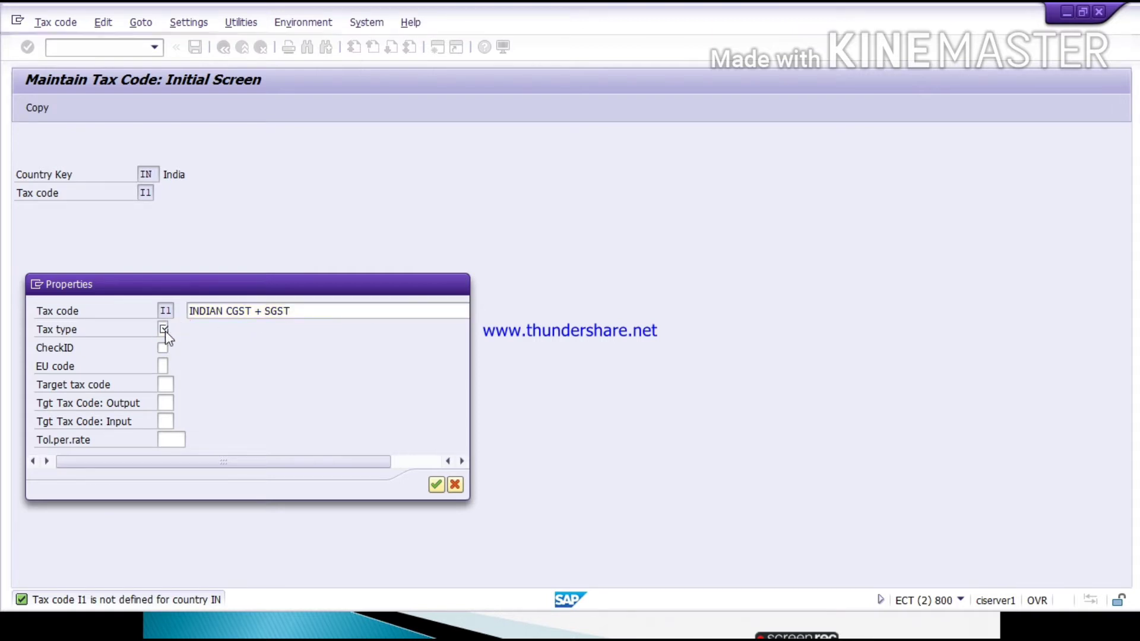
left_click(164, 330)
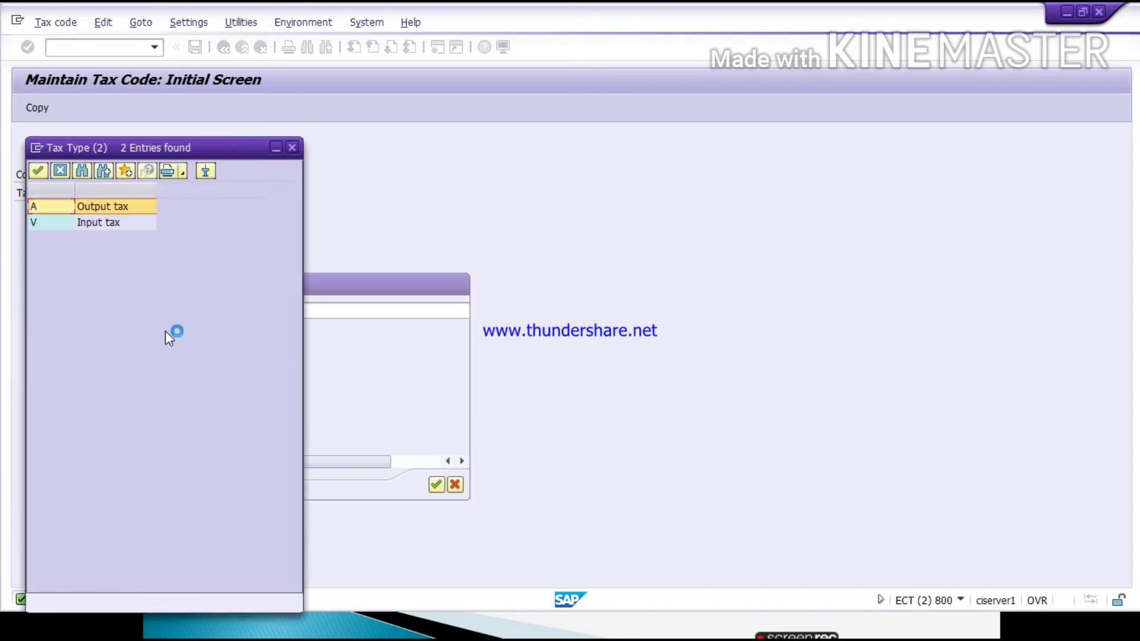
key("Down")
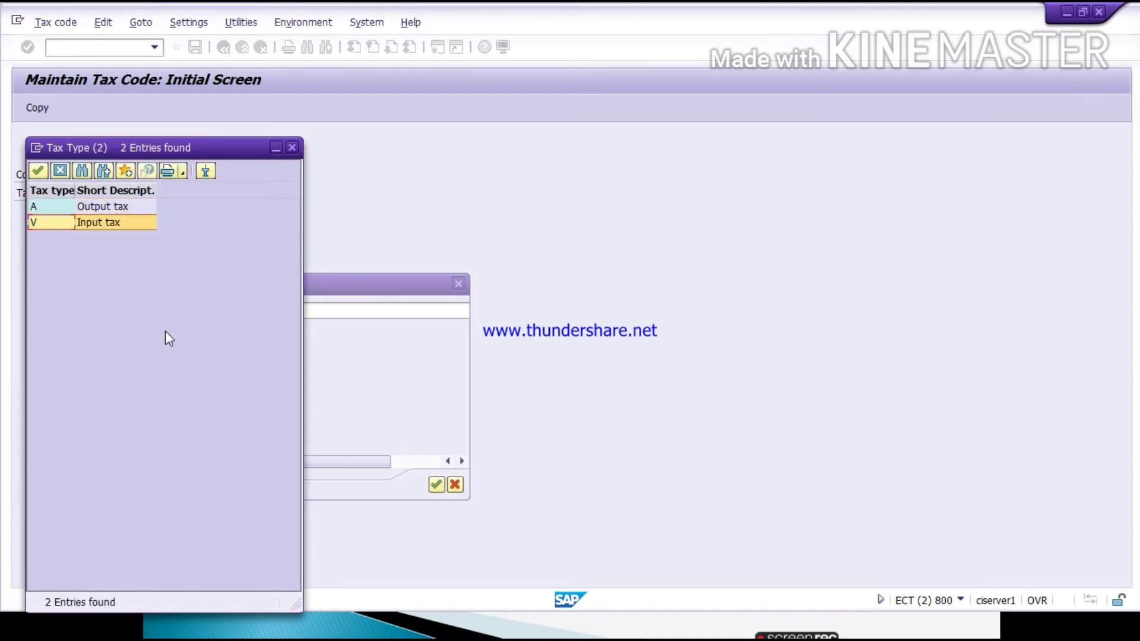
double_click(110, 223)
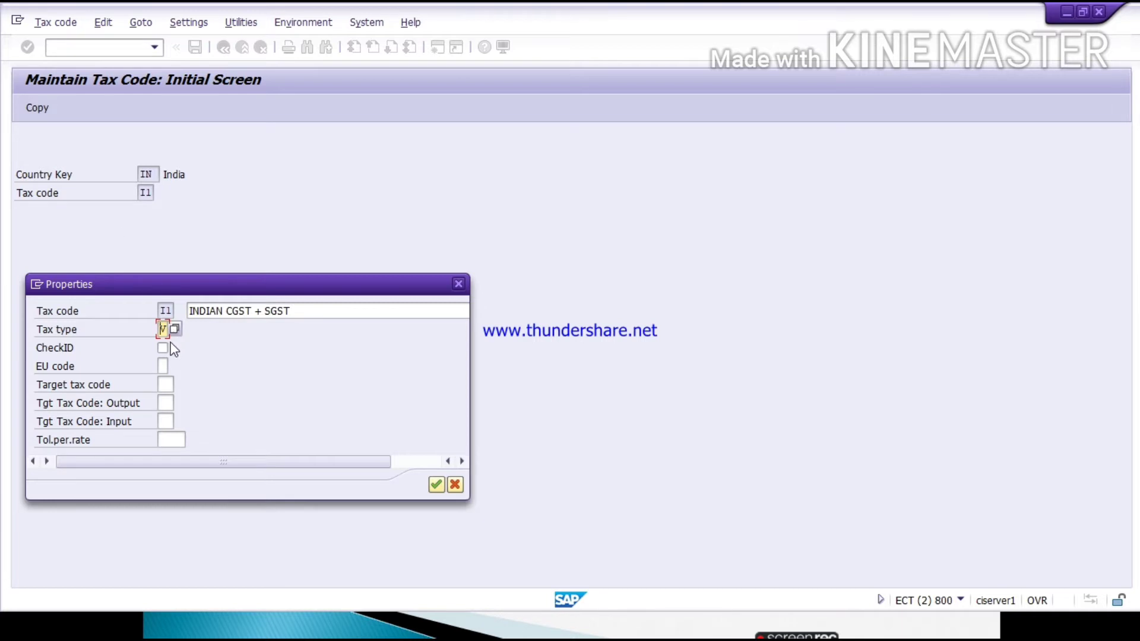
key("Return")
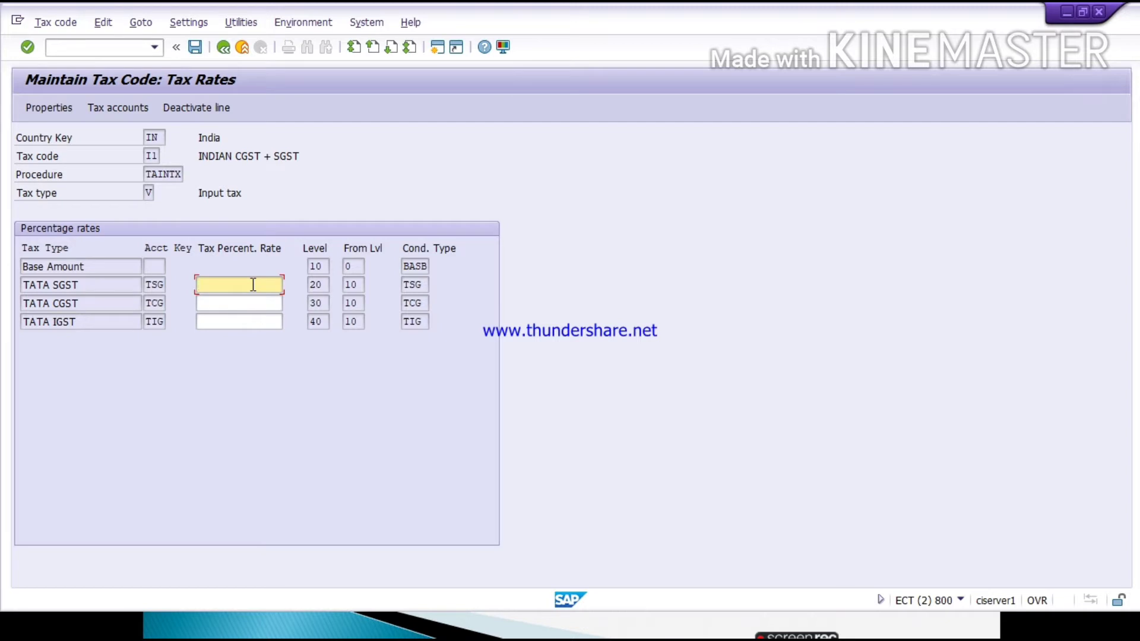
Enter 6 as the TATA SGST and TATA CGST rates for tax code I1.
type("6")
left_click(220, 307)
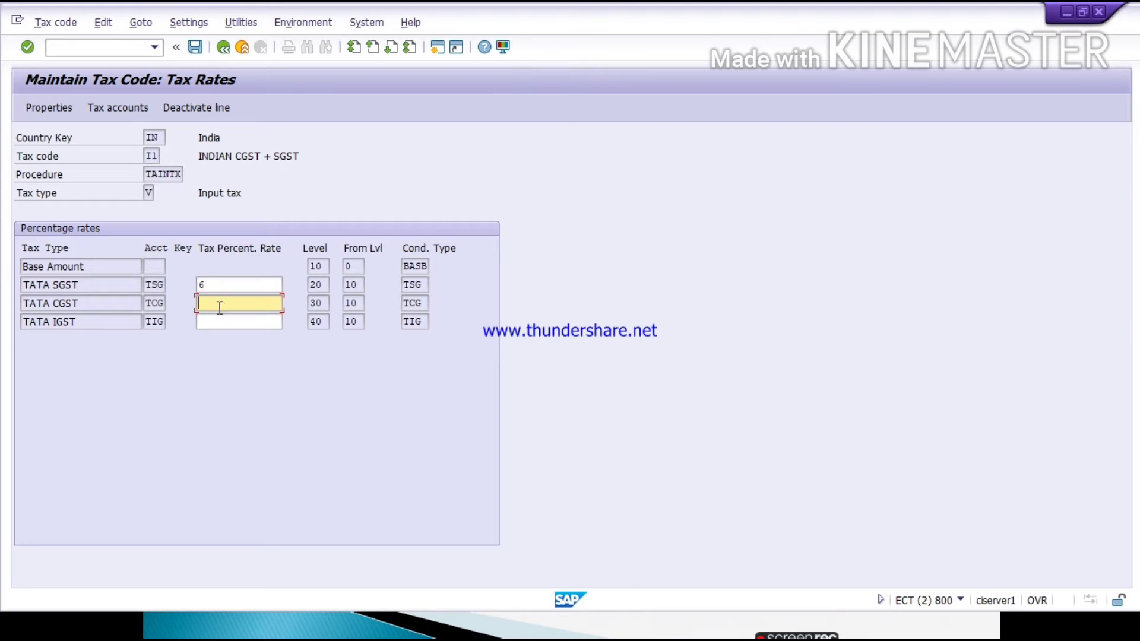
type("6")
left_click(225, 286)
type("%")
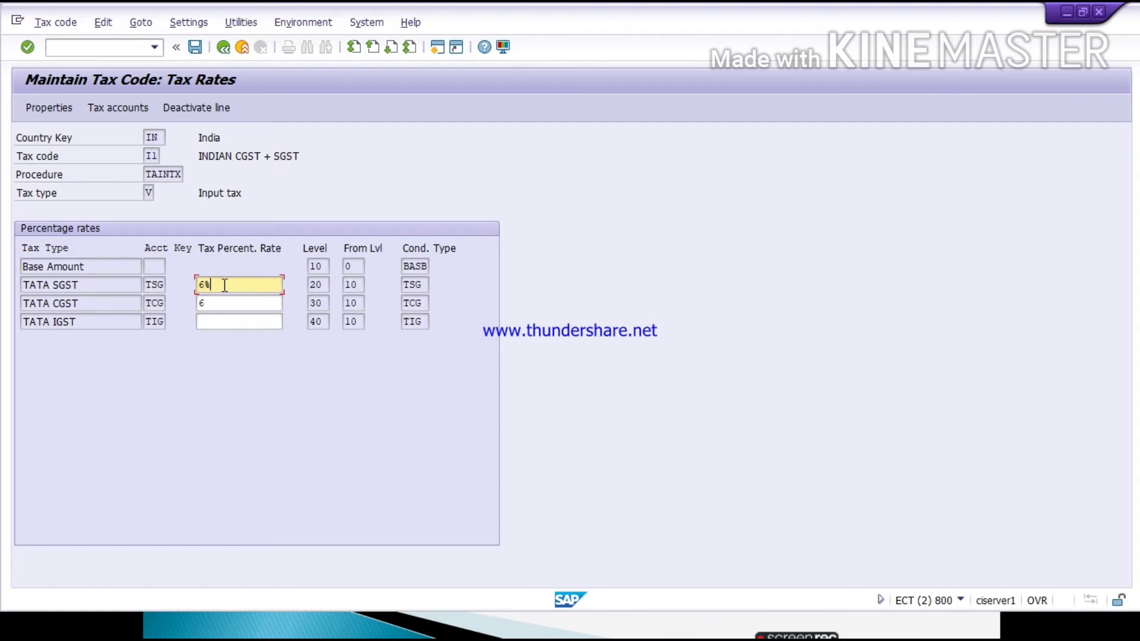
key("Tab")
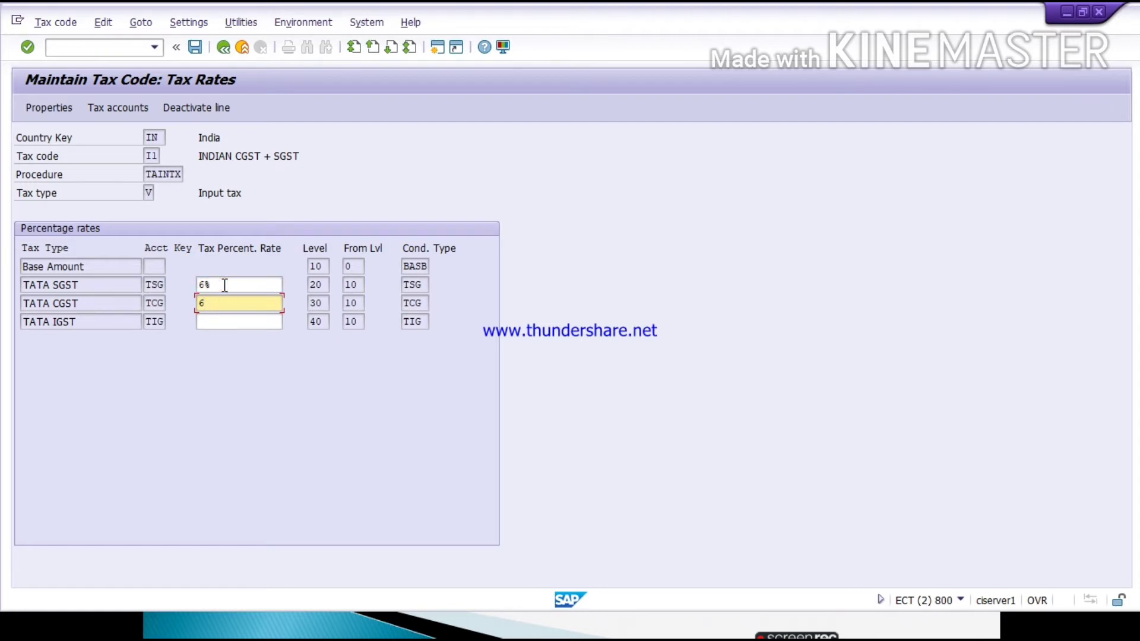
type("%")
left_click(196, 47)
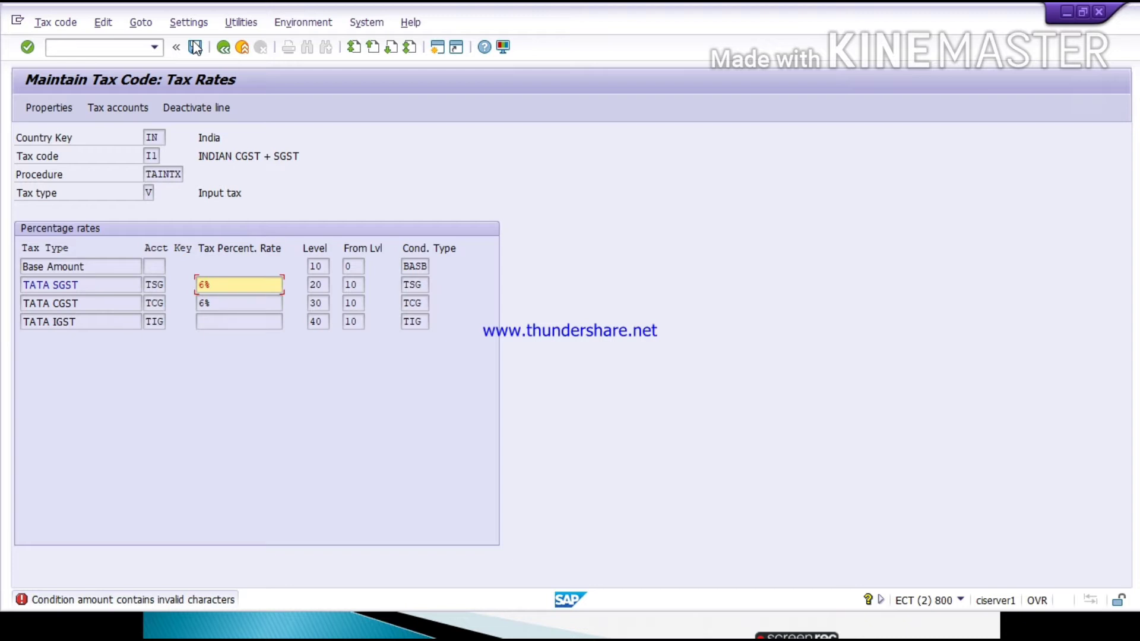
Remove the stray percent signs from both 6 rates and save tax code I1.
left_click(196, 48)
type("6")
key("Delete")
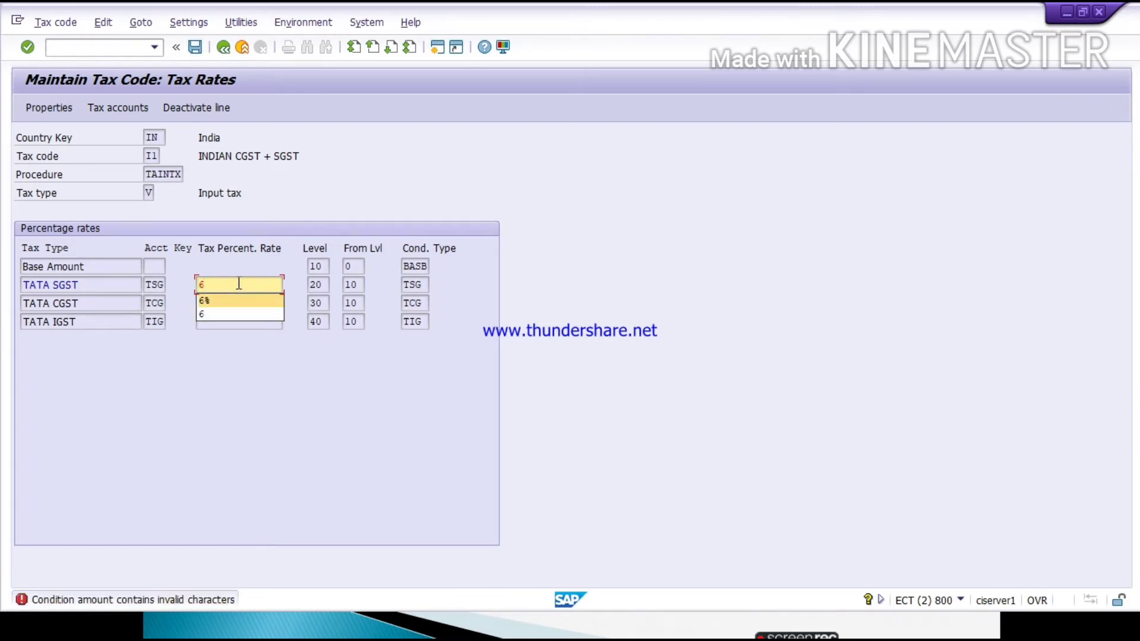
key("Escape")
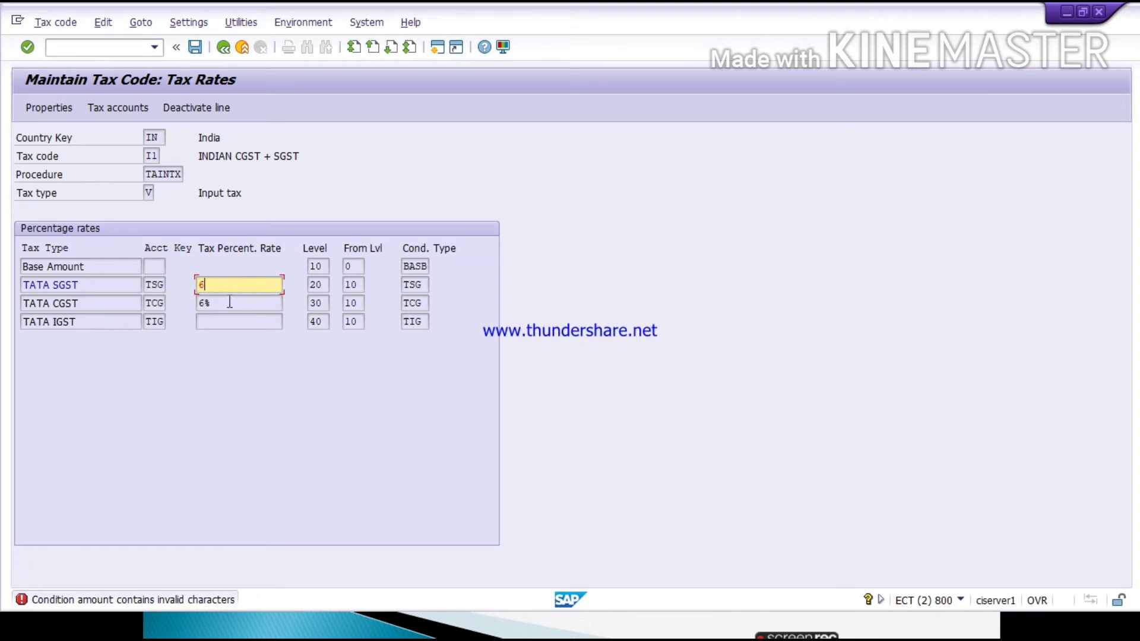
left_click(230, 303)
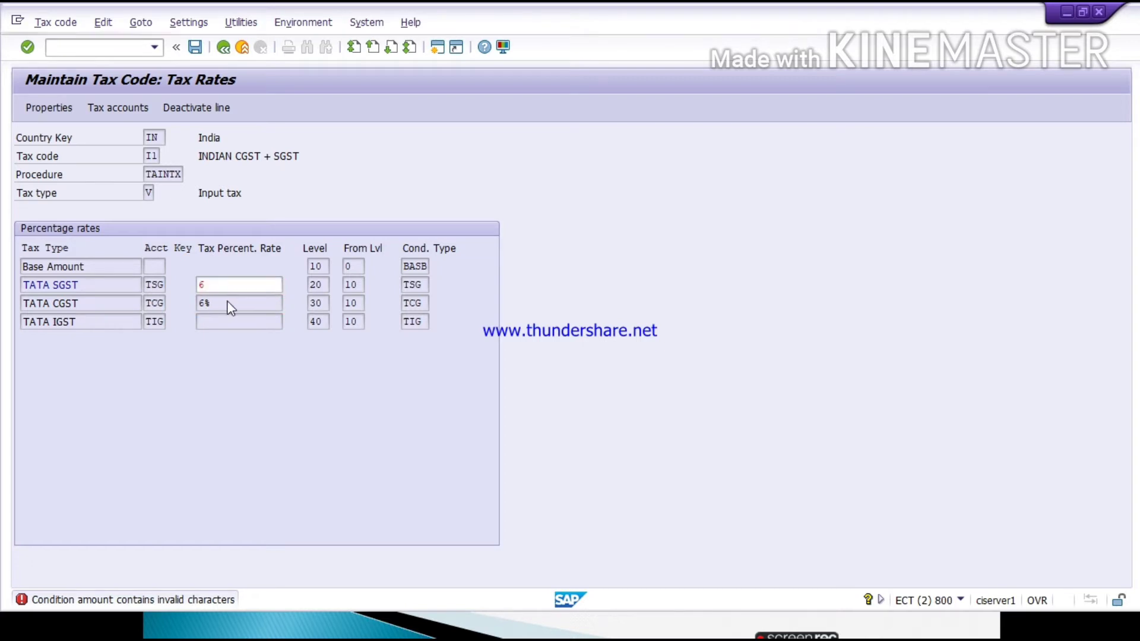
key("Return")
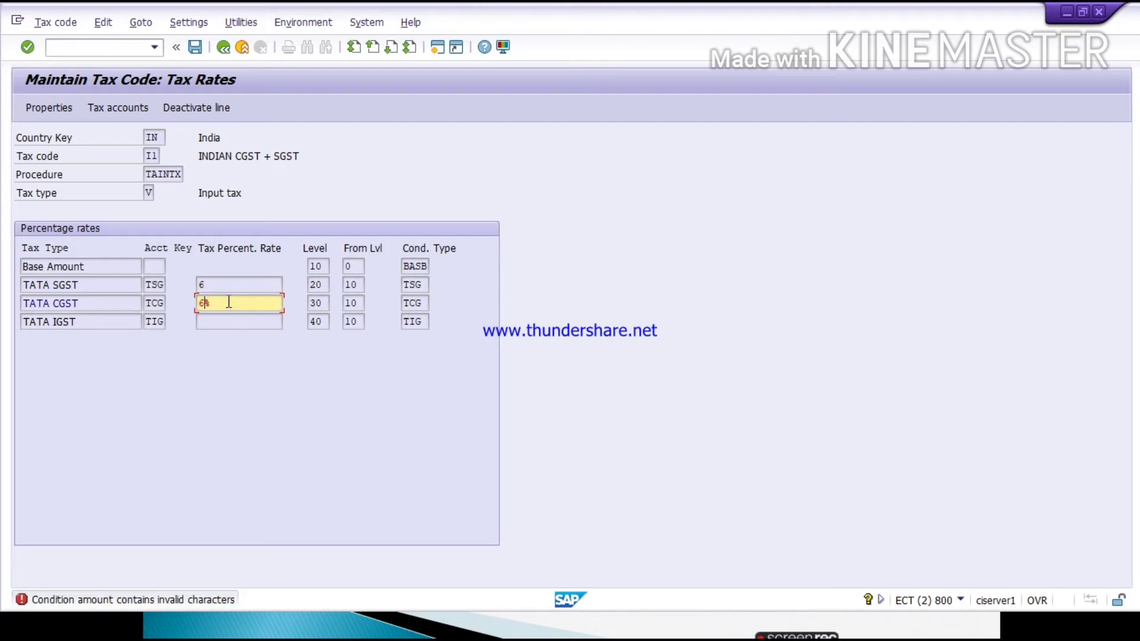
left_click(229, 302)
key("BackSpace")
key("Return")
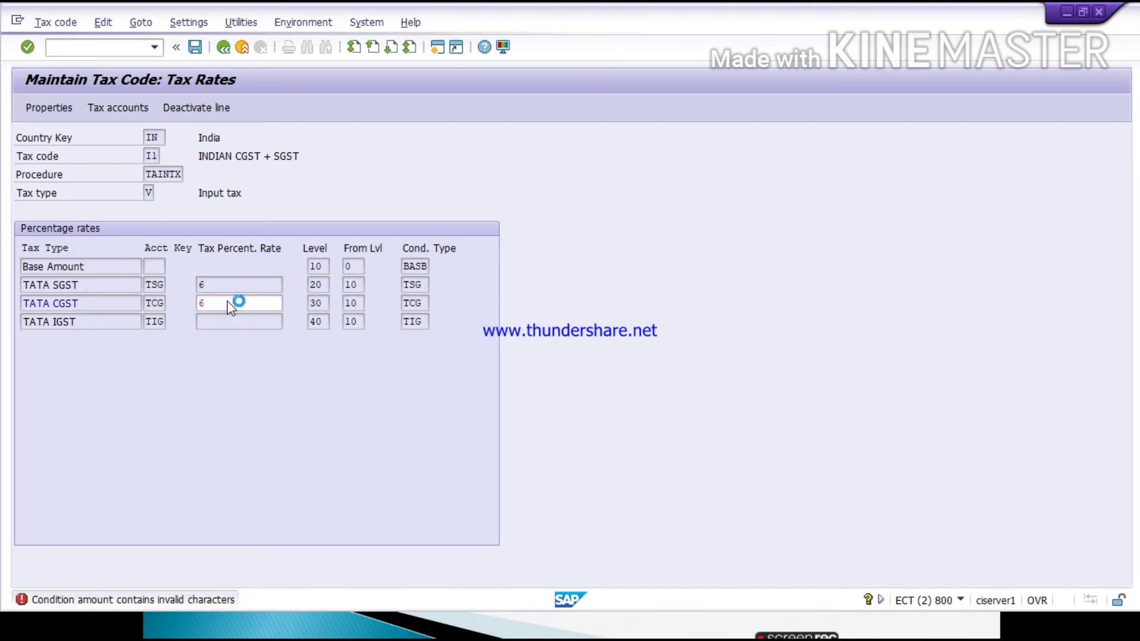
key("ctrl+s")
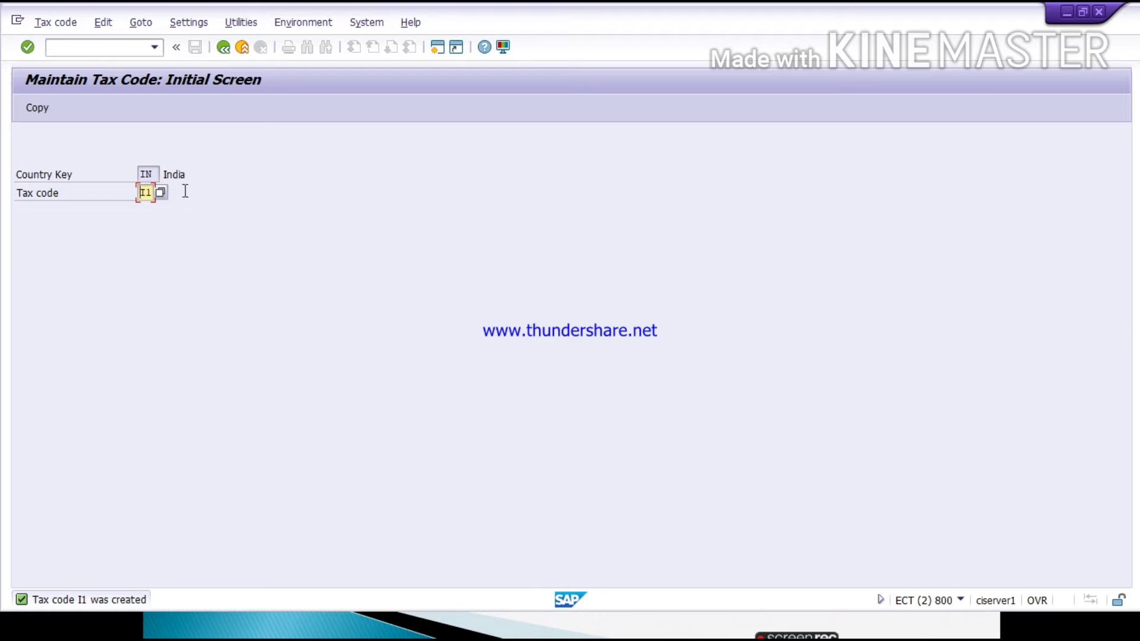
Leave tax code I1, go back to the main menu and rerun transaction FTXP.
key("Return")
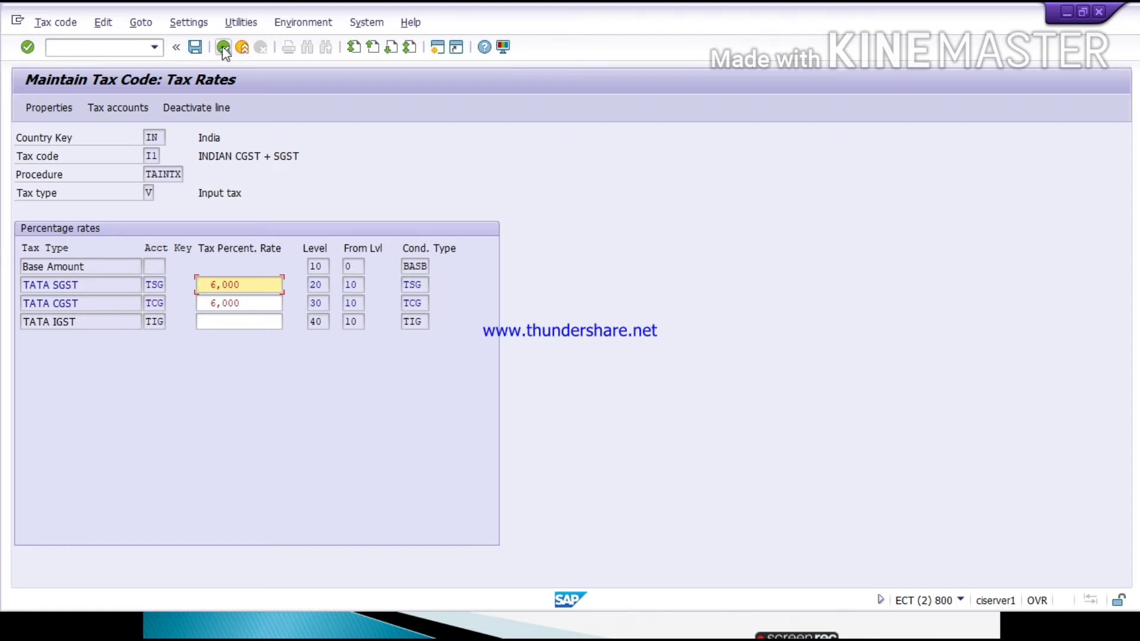
left_click(223, 48)
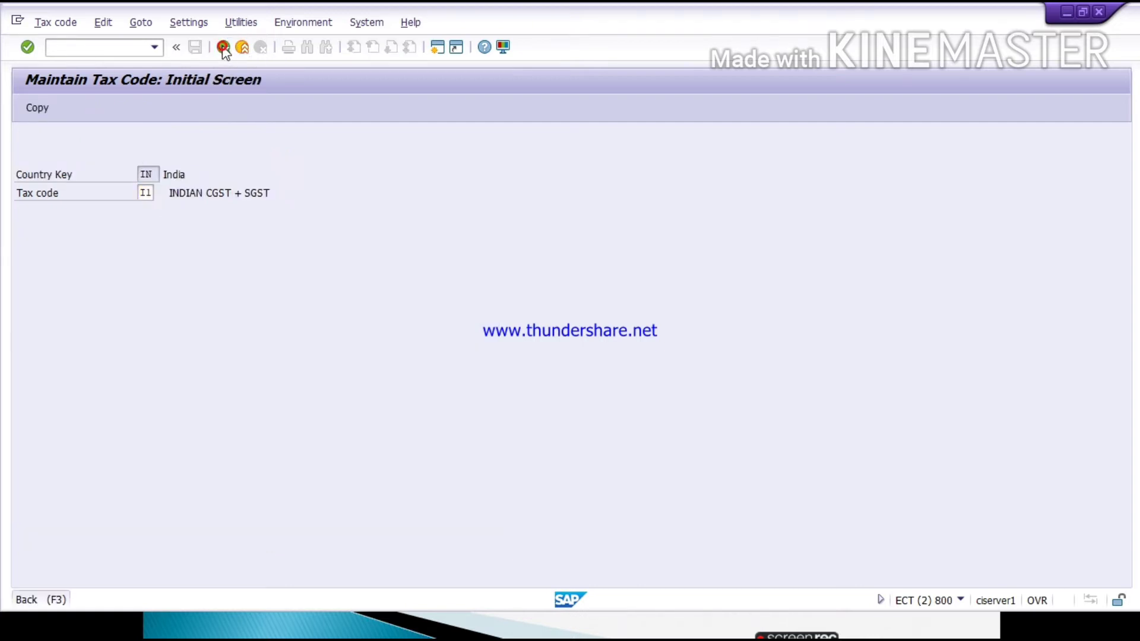
left_click(223, 47)
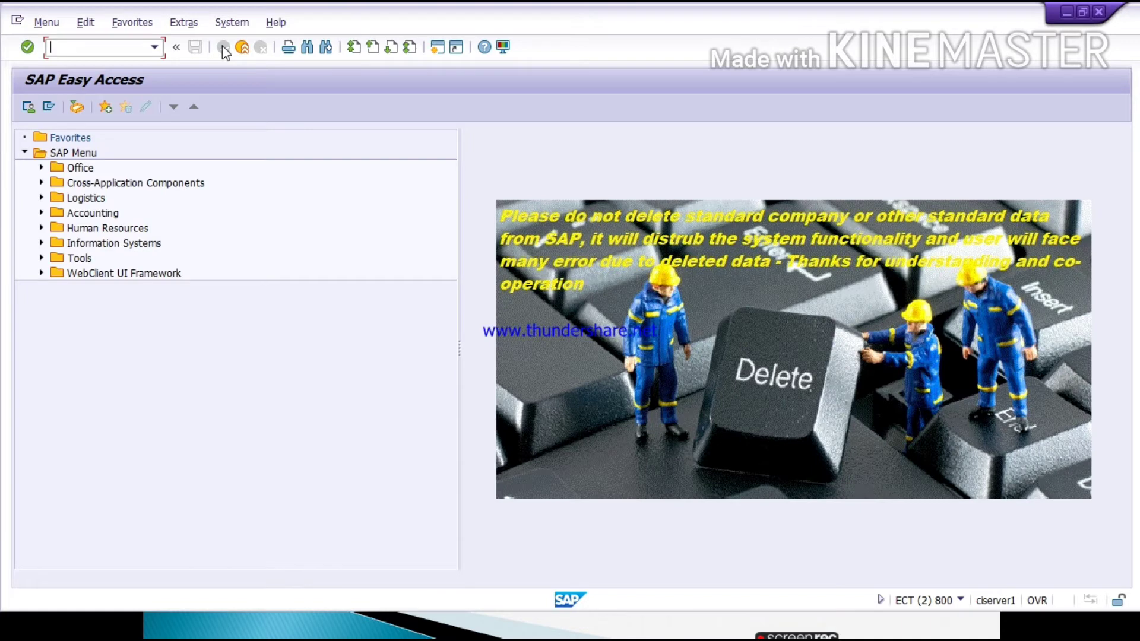
type("FTXP")
key("Return")
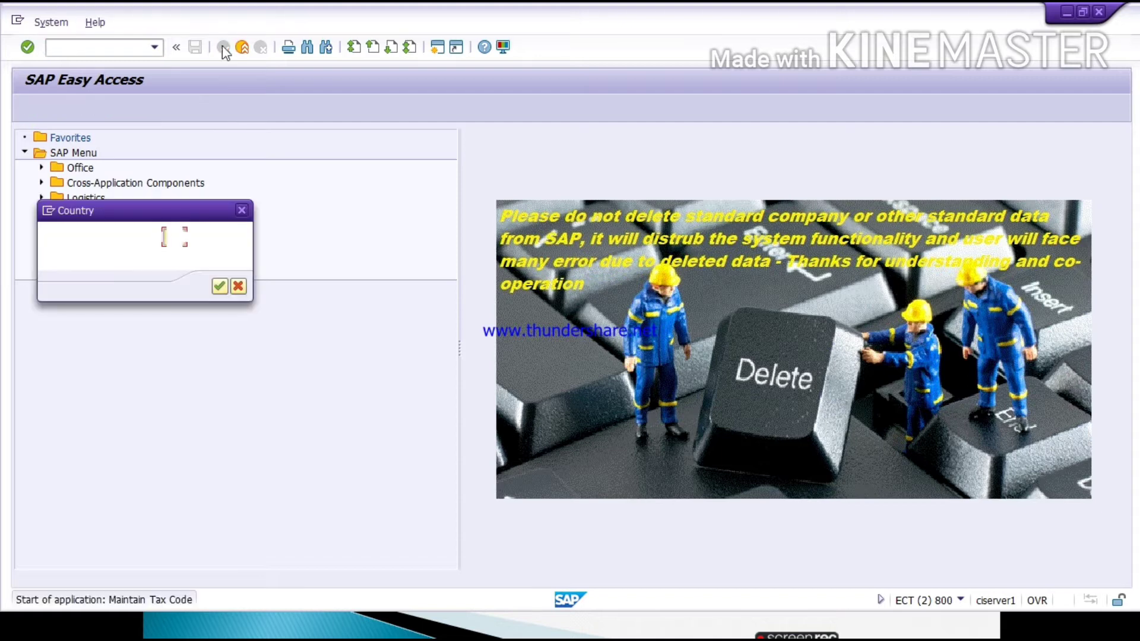
Choose country IN and enter new tax code I2 to reach its properties.
type("IN")
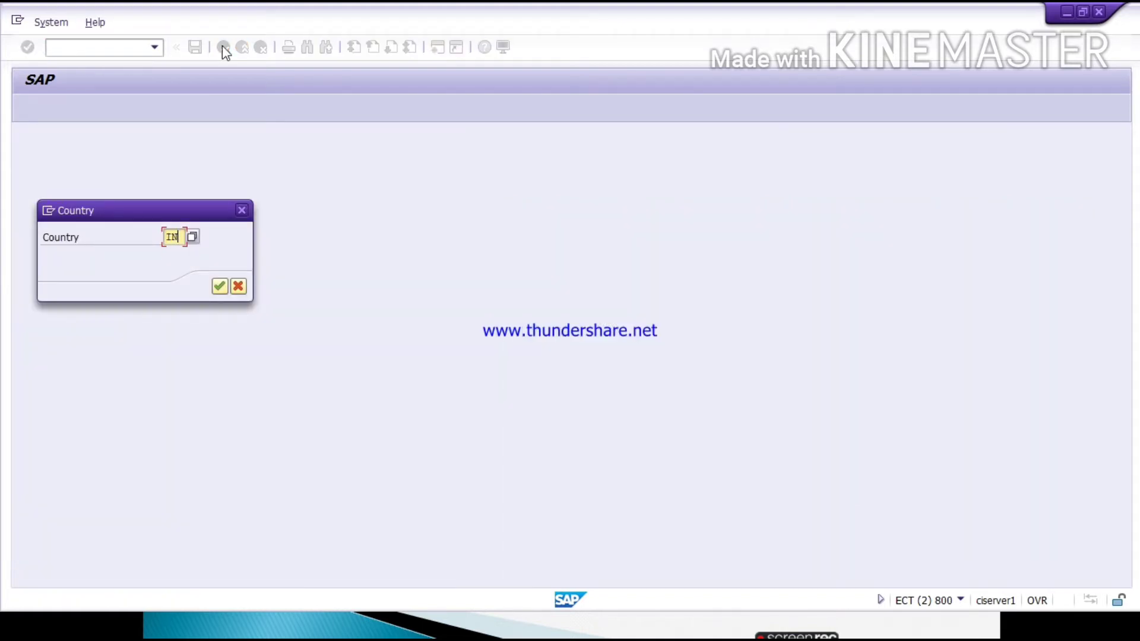
key("Return")
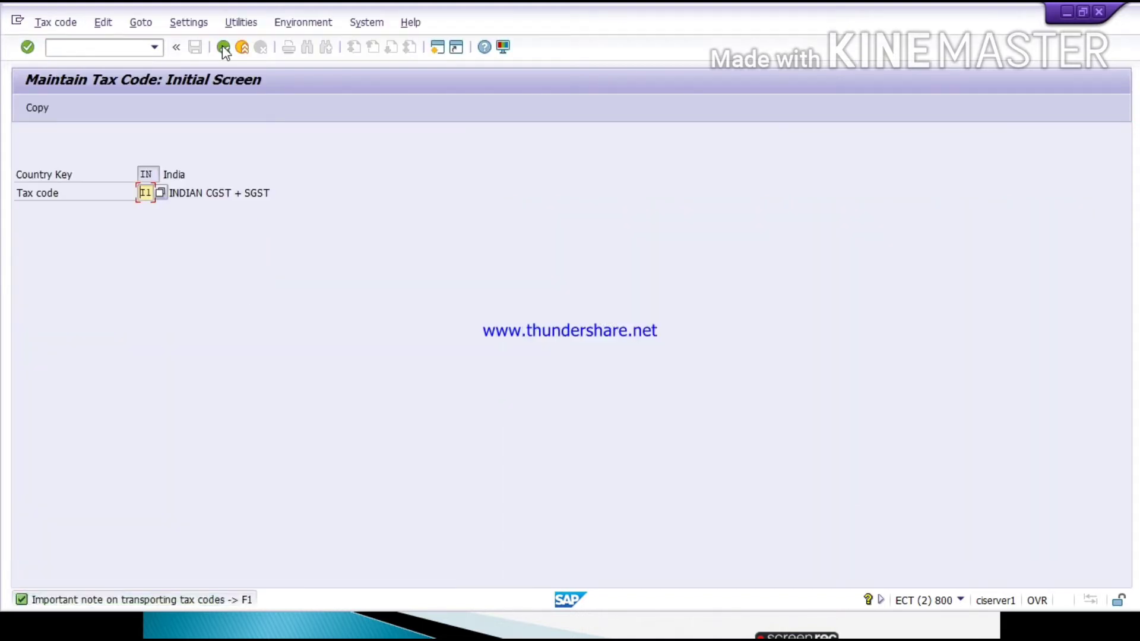
key("BackSpace")
key("BackSpace")
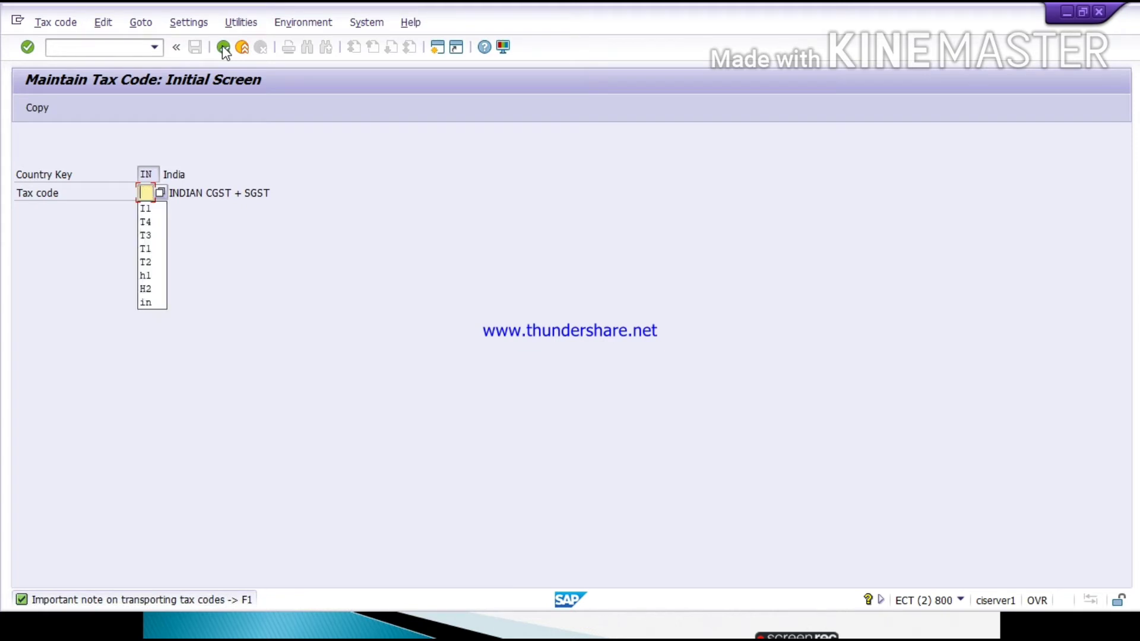
type("I")
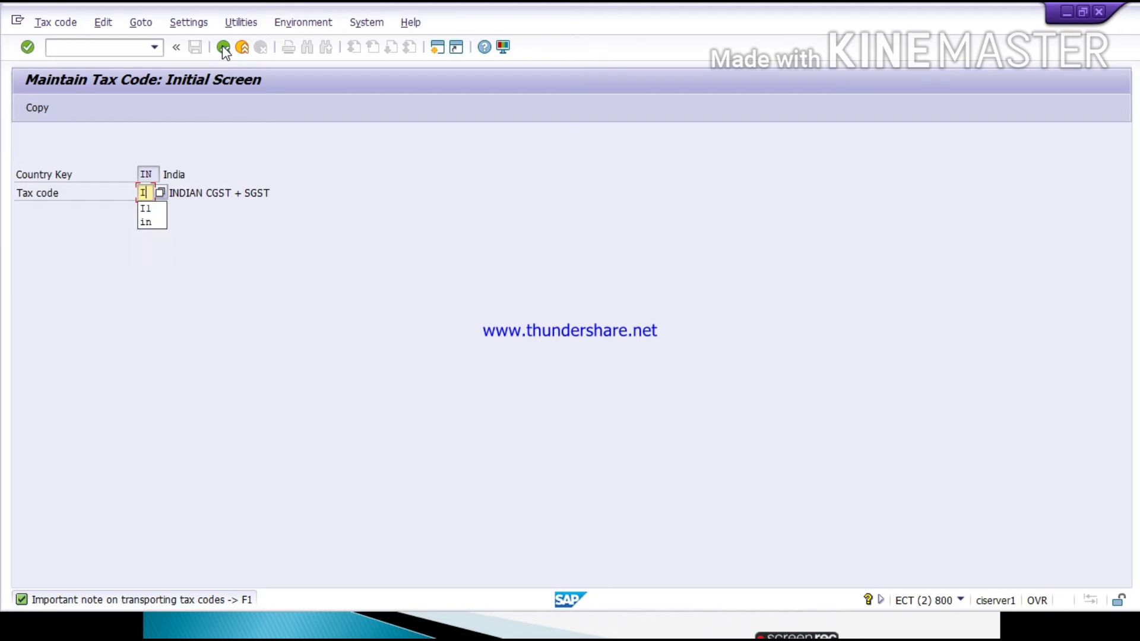
type("2")
key("Return")
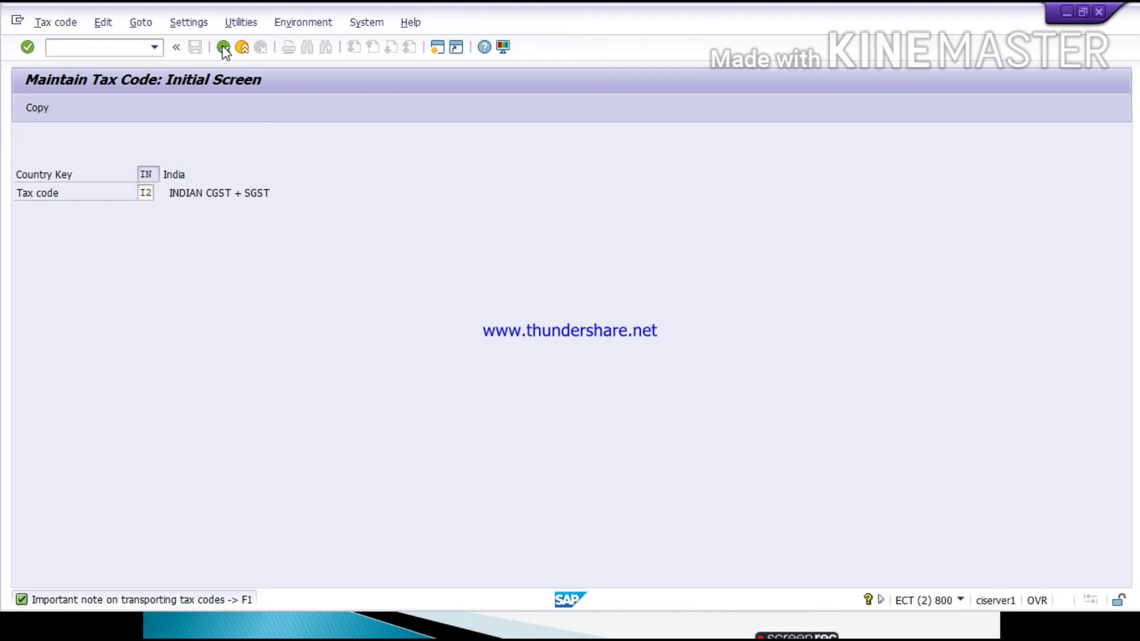
type("INDIAN CGST + SGST")
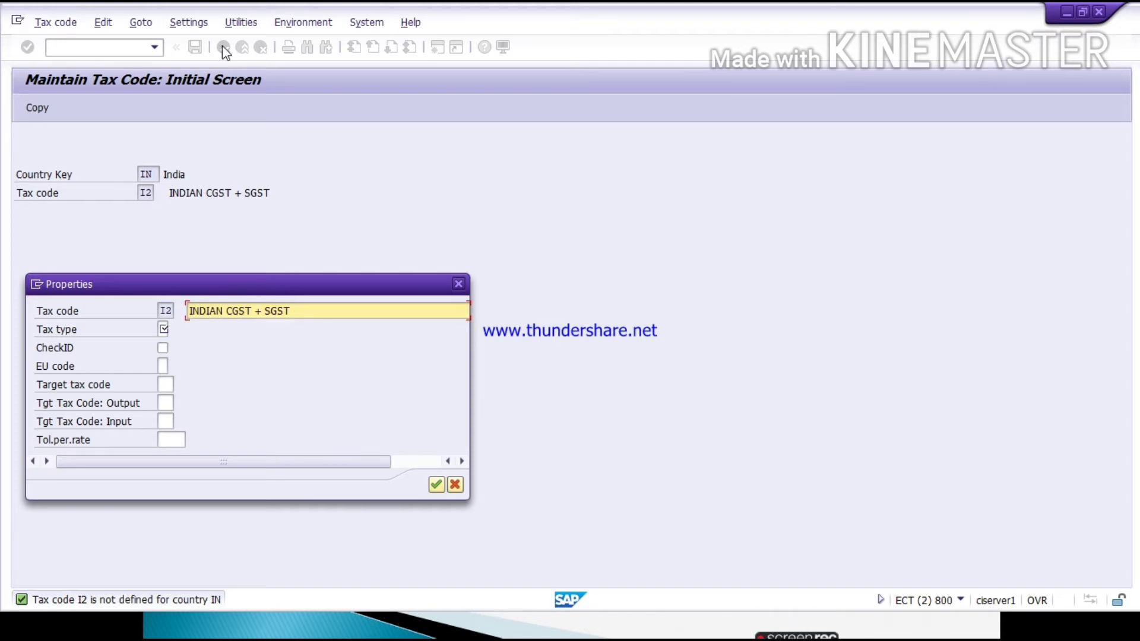
Describe tax code I2 as 'INDIAN IGST' with tax type V (Input tax), and confirm.
key("BackSpace")
key("BackSpace")
key("BackSpace")
key("BackSpace")
key("BackSpace")
key("BackSpace")
key("BackSpace")
key("BackSpace")
key("BackSpace")
key("BackSpace")
key("BackSpace")
key("BackSpace")
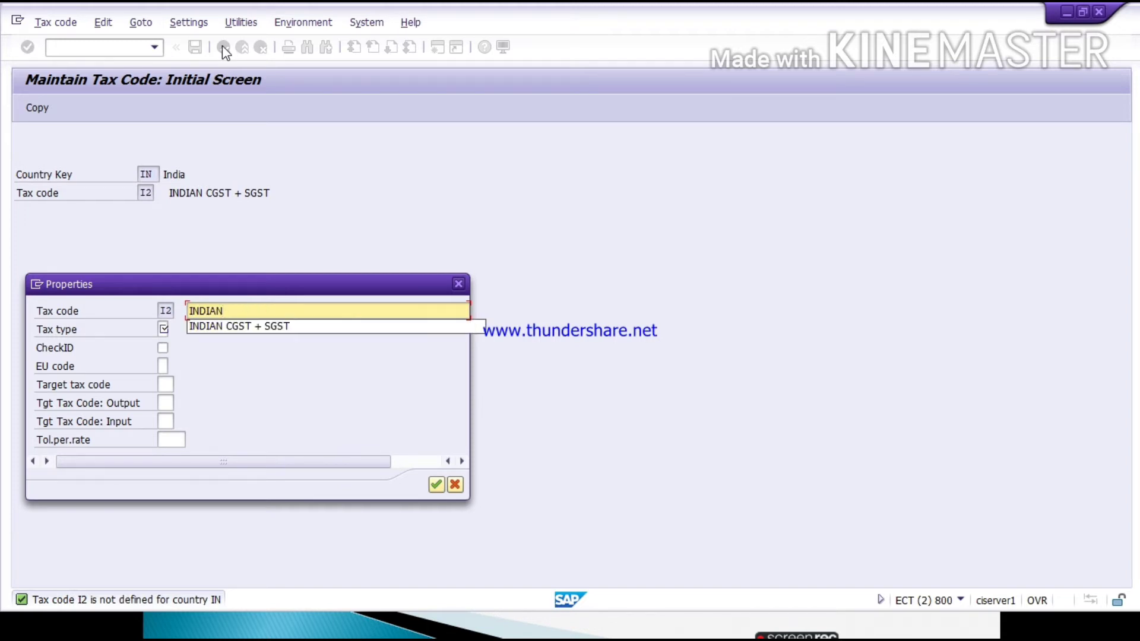
type("I")
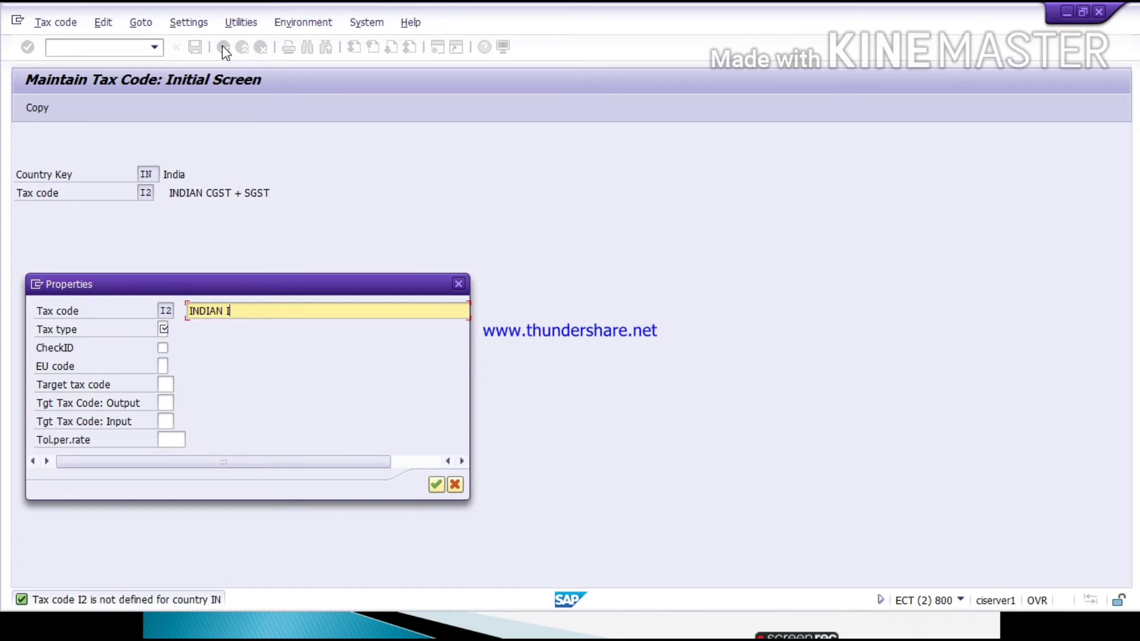
type("GST")
left_click(163, 330)
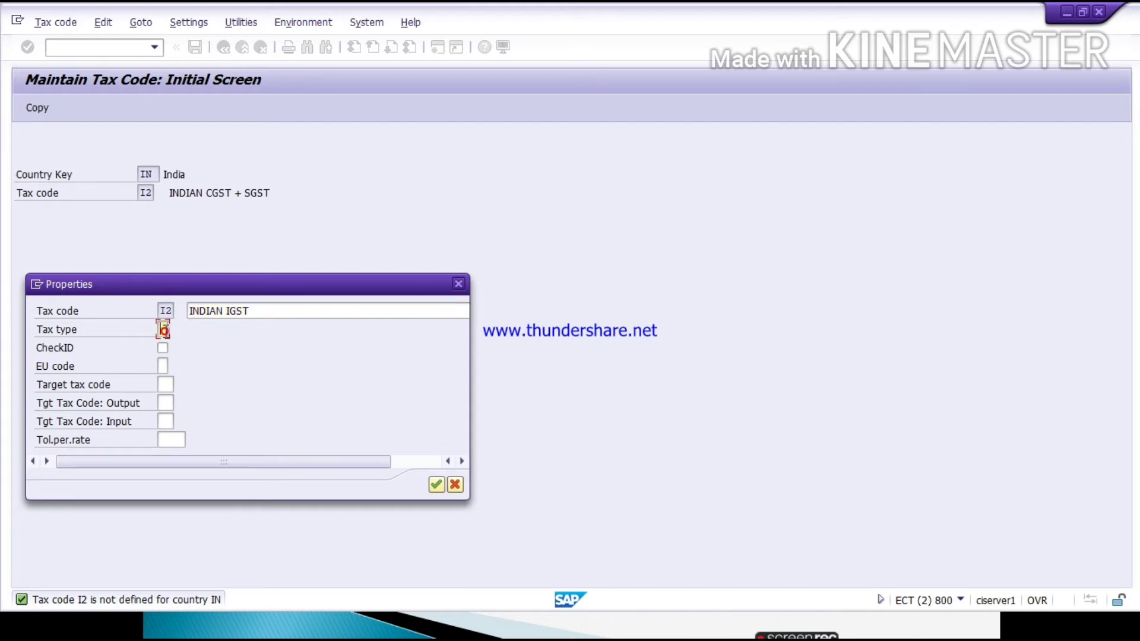
left_click(165, 331)
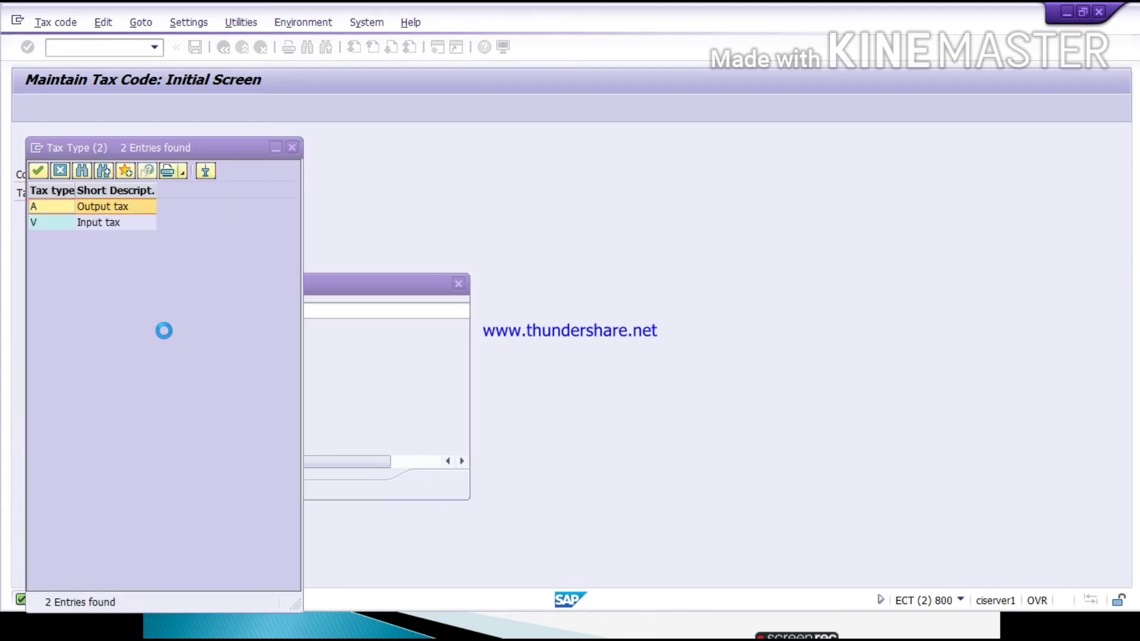
key("Down")
key("Return")
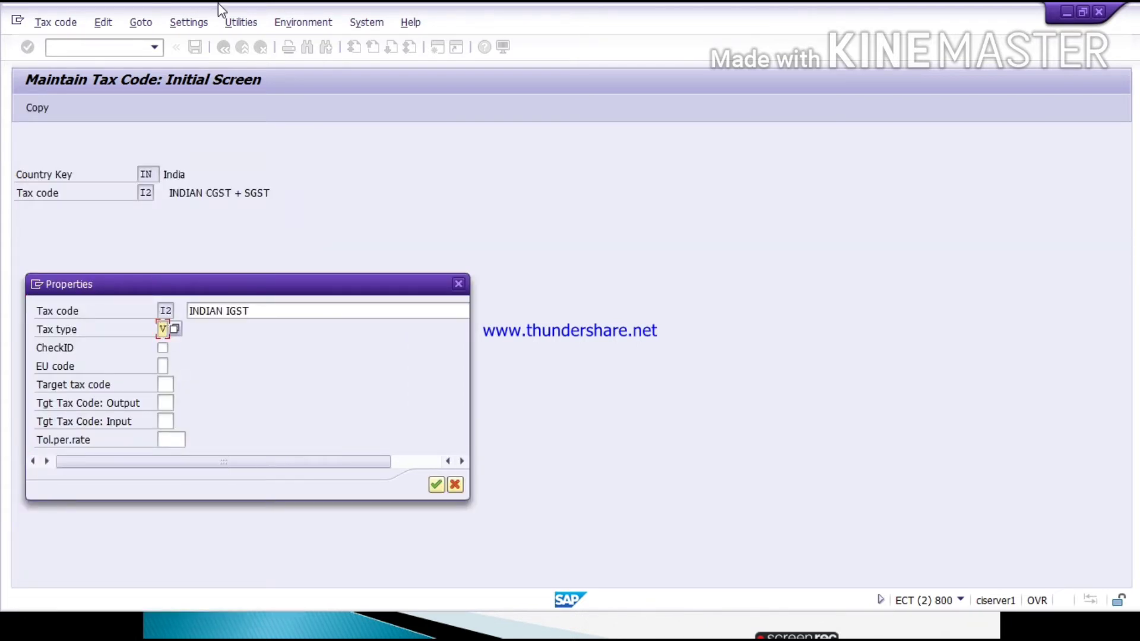
key("Return")
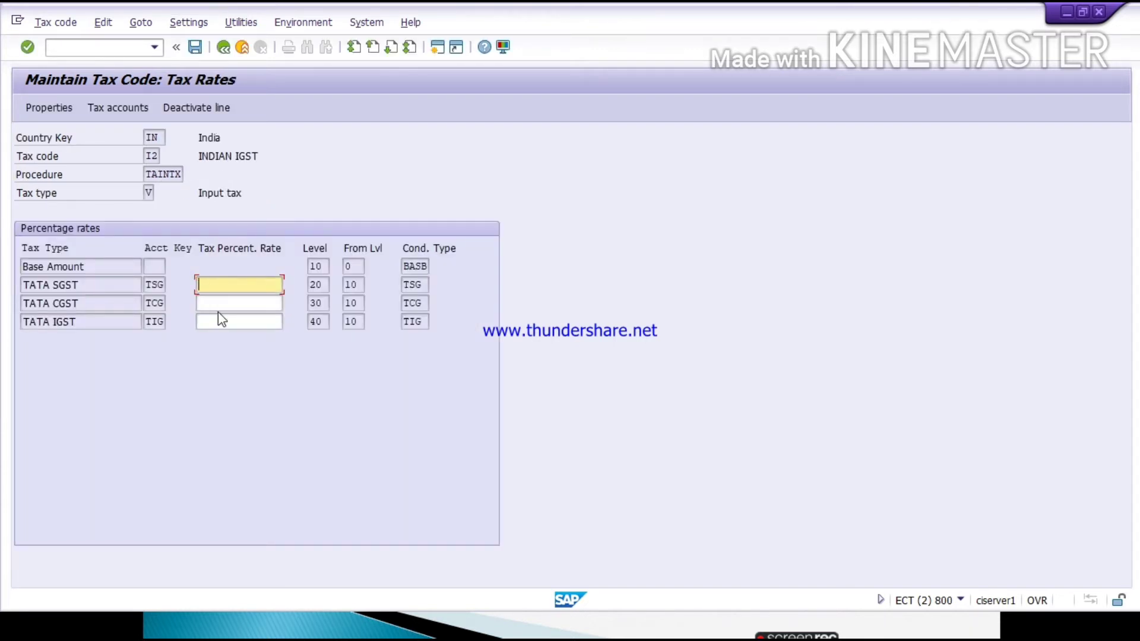
Enter a 12% TATA IGST rate for tax code I2 and save it.
left_click(270, 323)
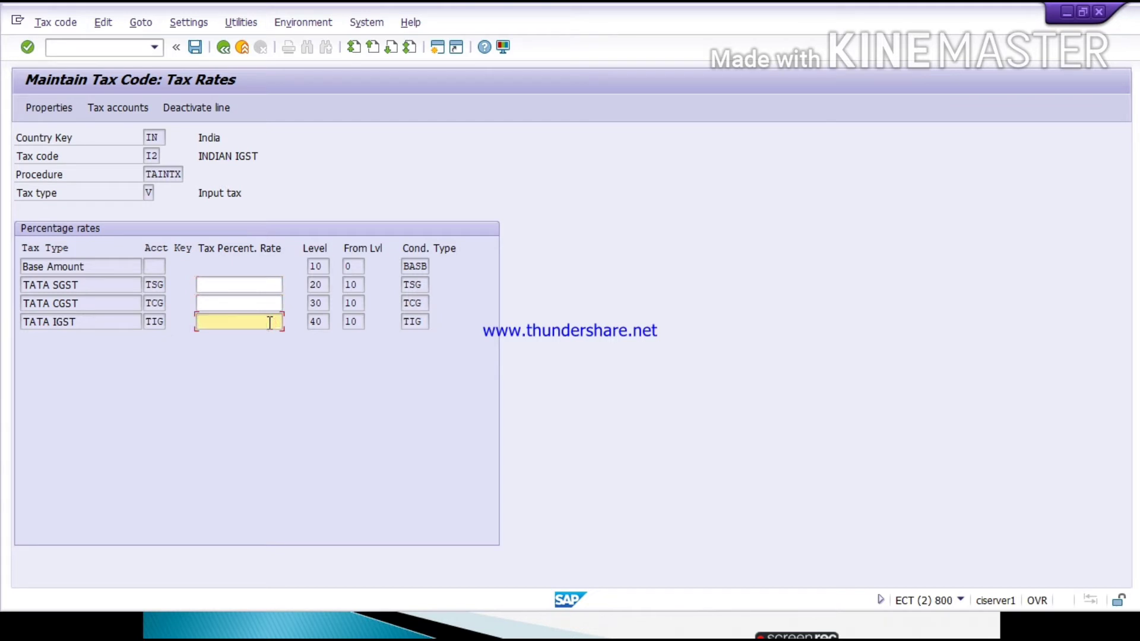
type("12")
key("Return")
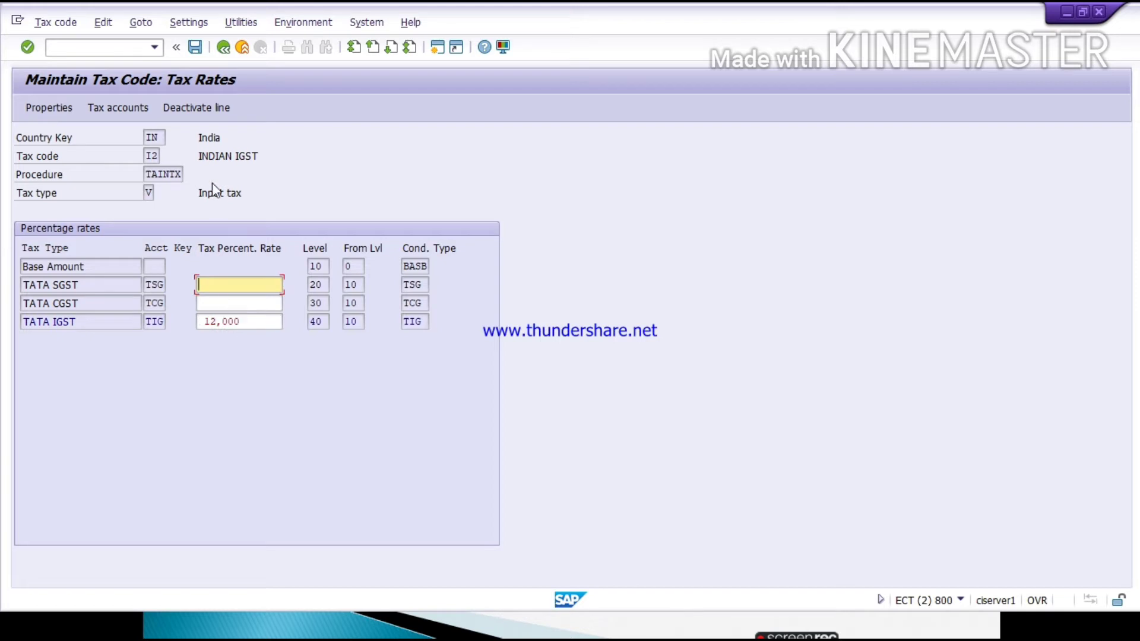
left_click(194, 47)
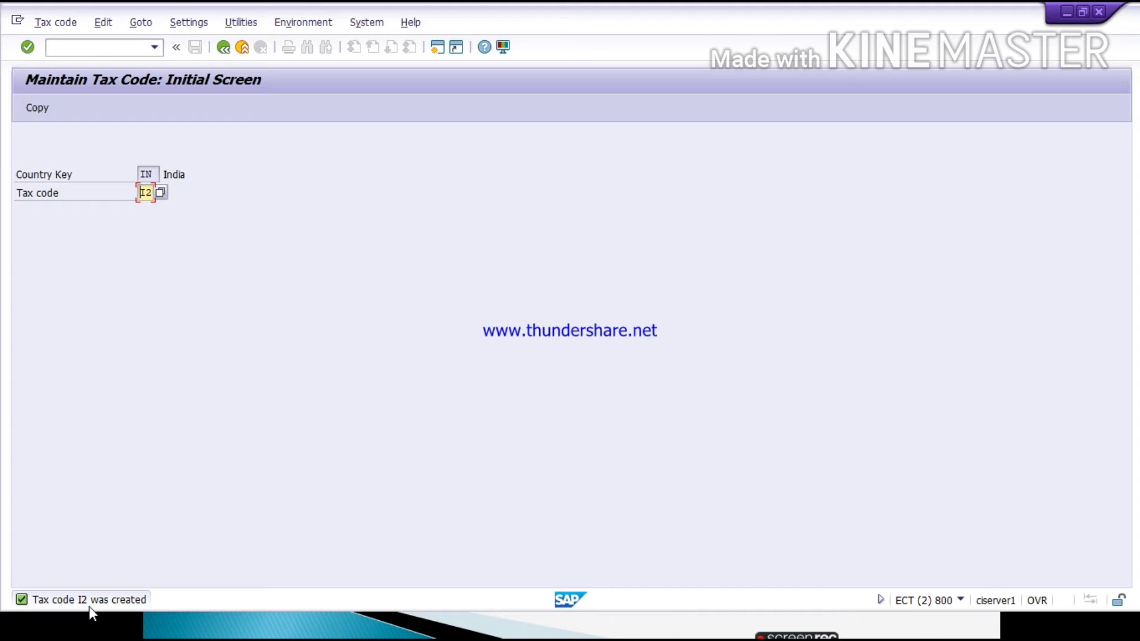
Check the GST CONFIGURATION slides (steps 5–9) in PowerPoint, then return to SAP Easy Access.
left_click(294, 377)
key("alt+Tab")
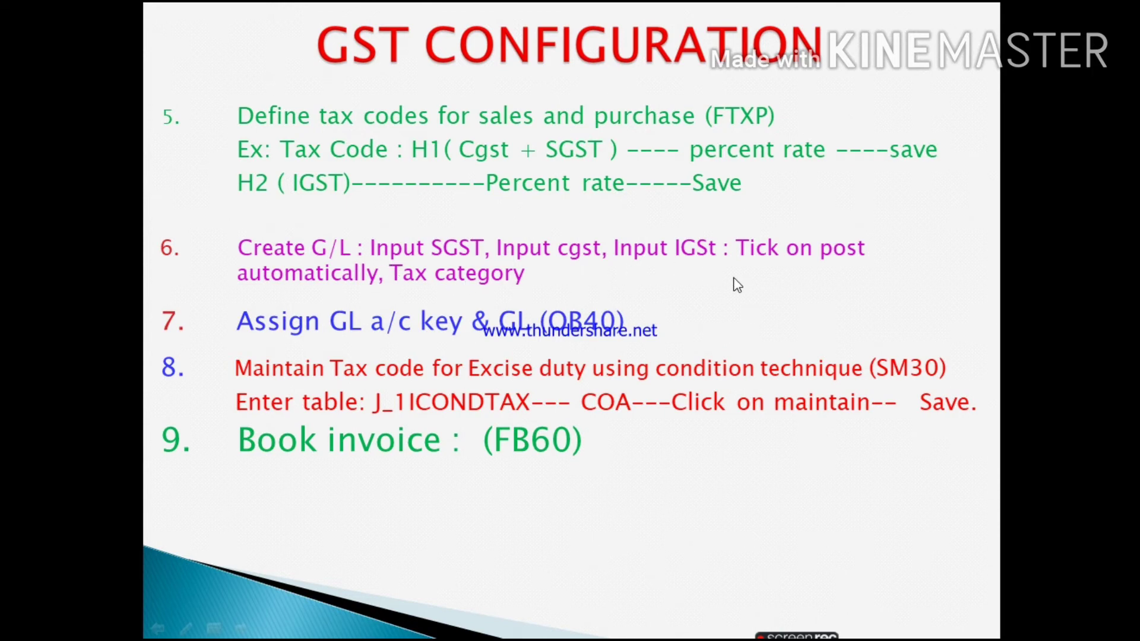
key("alt+Tab")
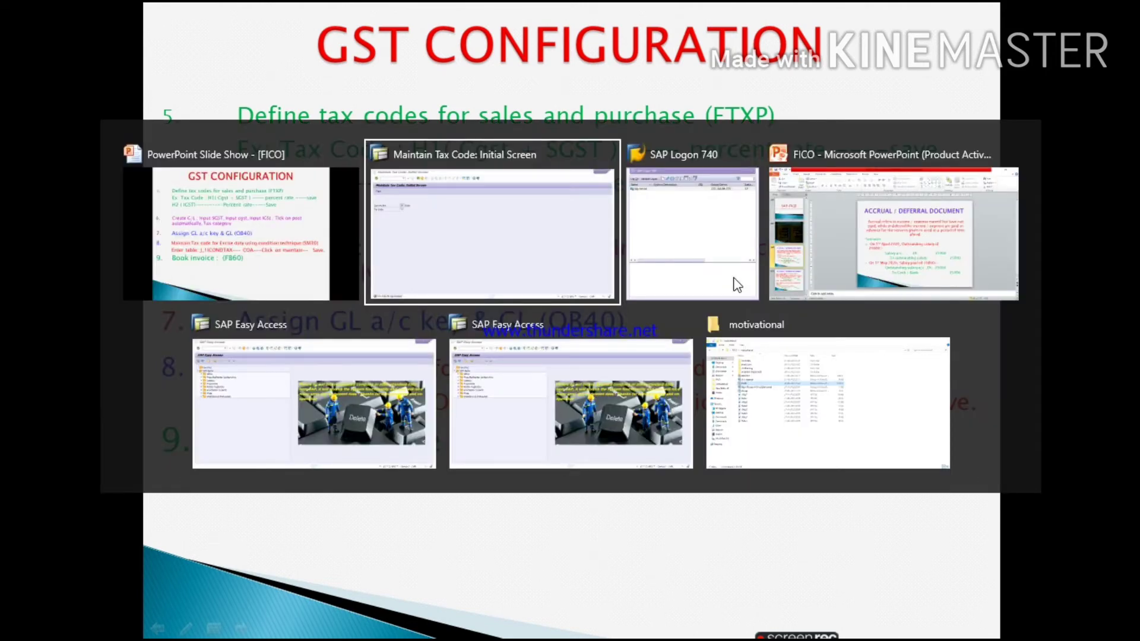
key("alt+Tab")
key("alt+Tab")
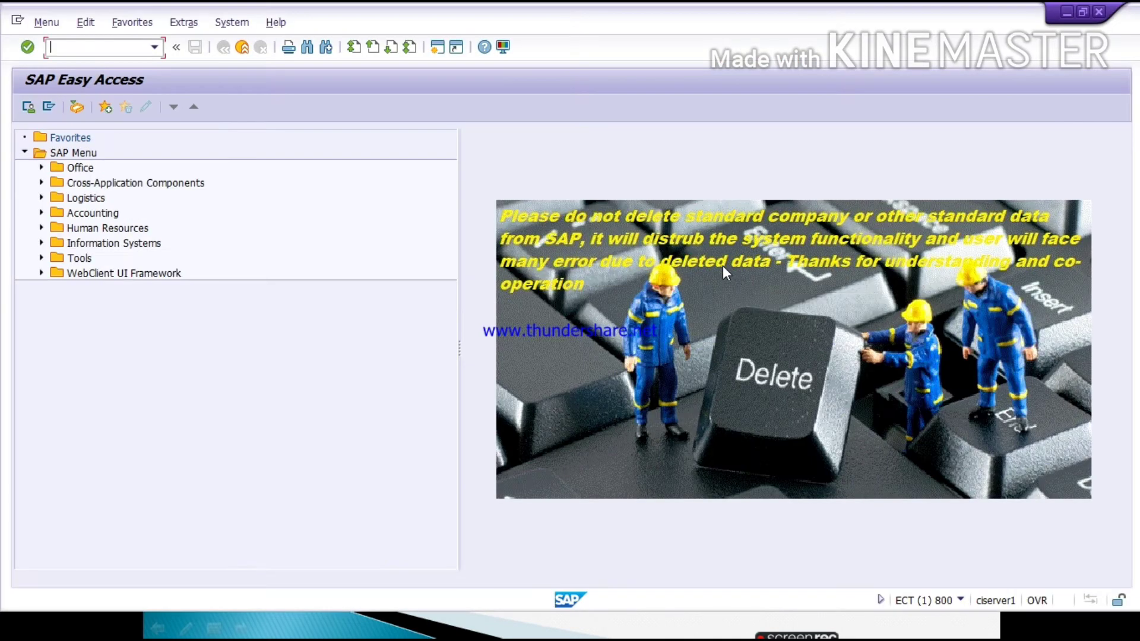
Use FS00 to open account 0600005 INPUT SGST 6% and view its control data.
left_click(76, 54)
type("FS00")
key("Return")
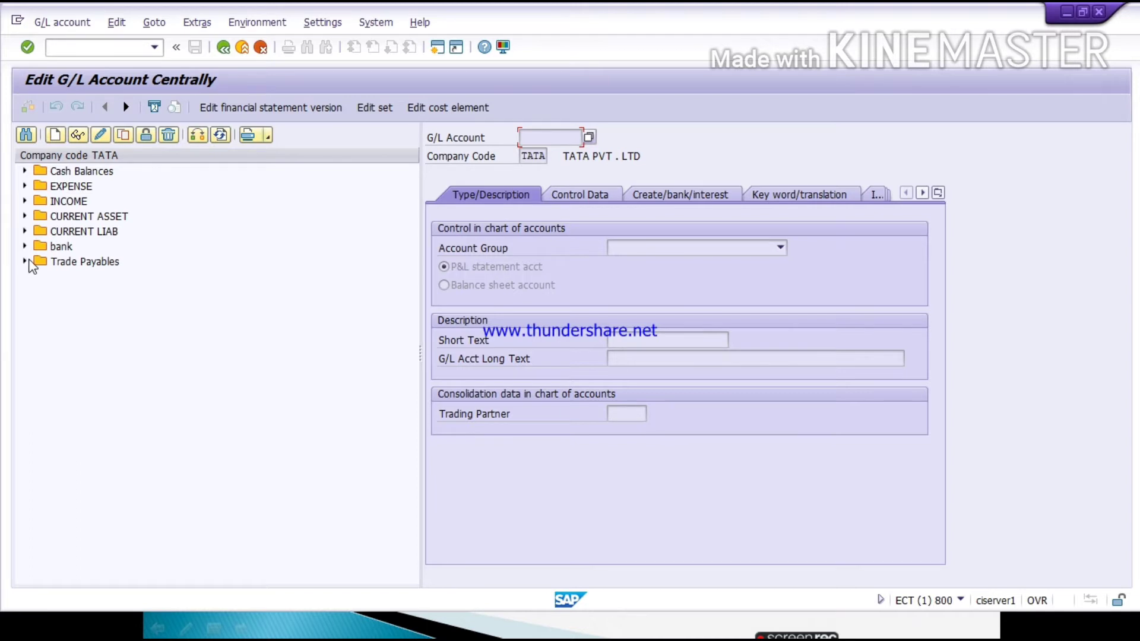
left_click(25, 217)
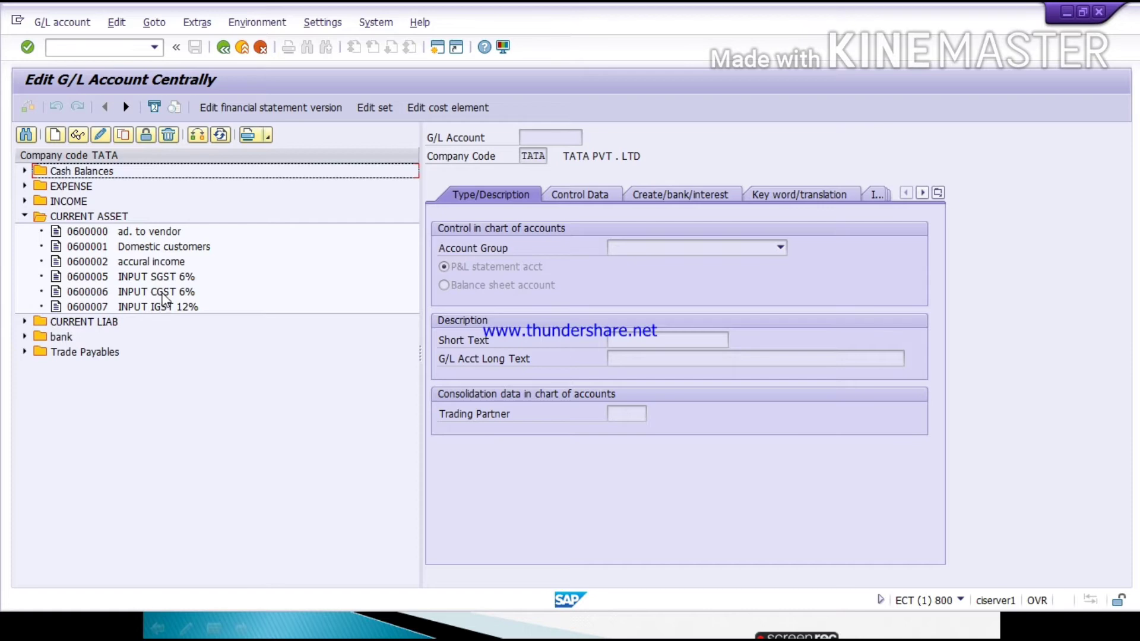
left_click(141, 275)
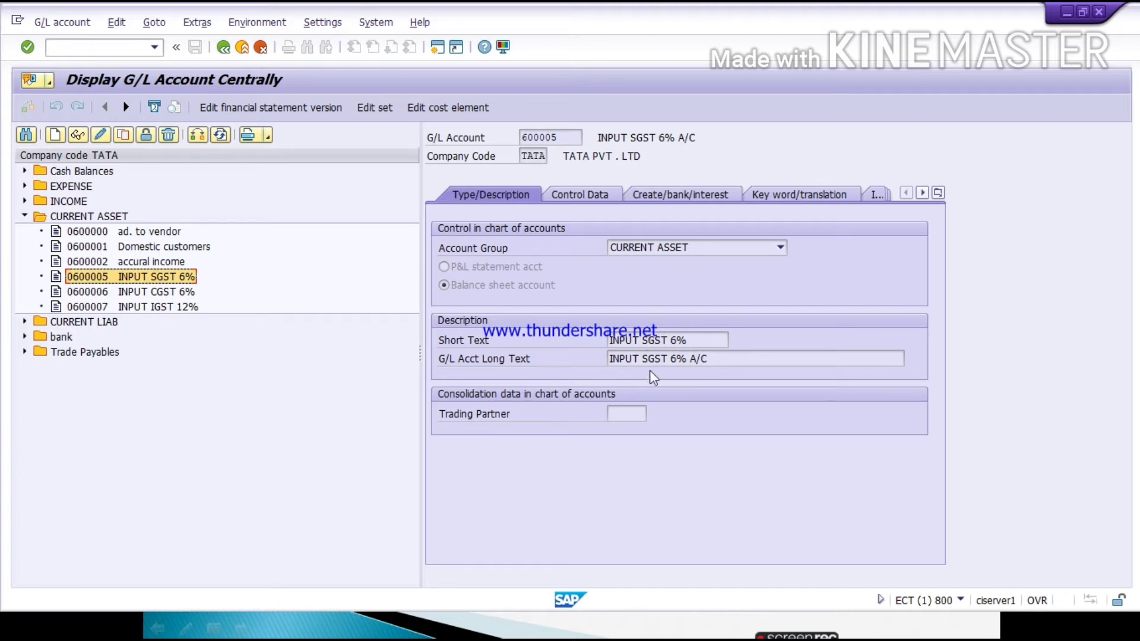
left_click(591, 196)
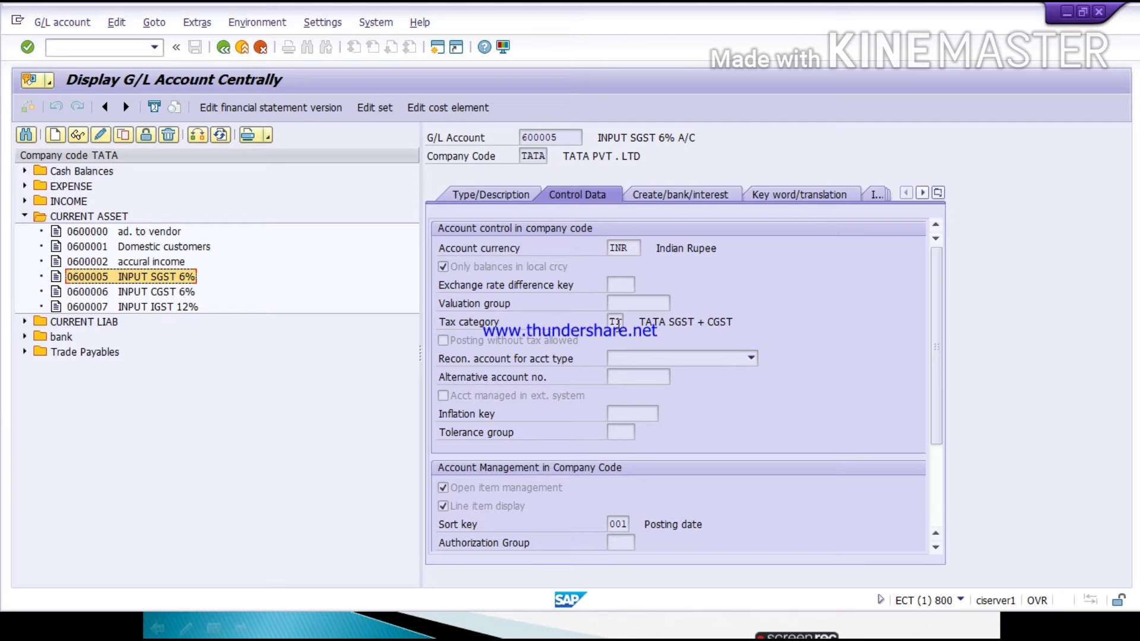
left_click(617, 324)
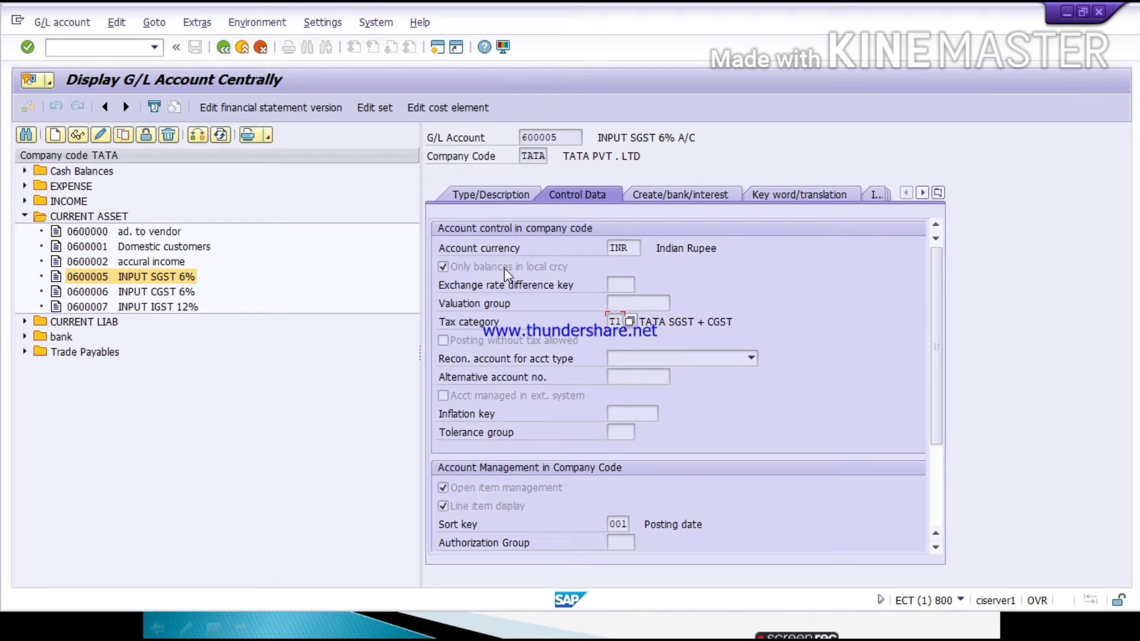
Change account 600005's tax category to I1 (INDIAN CGST + SGST) and save, accepting the warning.
left_click(101, 136)
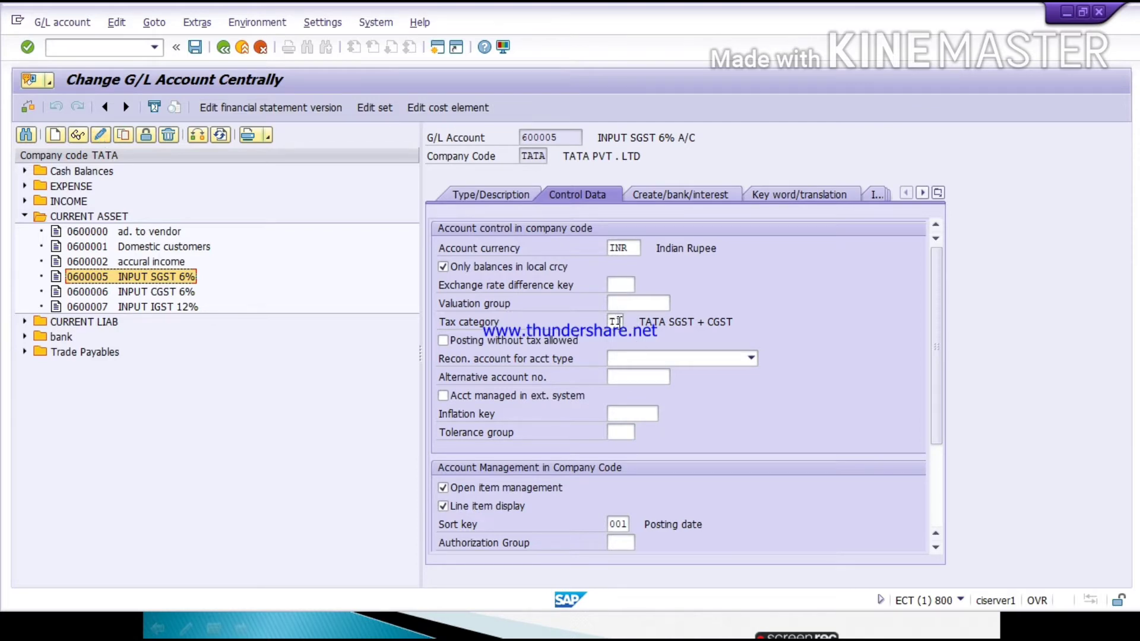
left_click(615, 321)
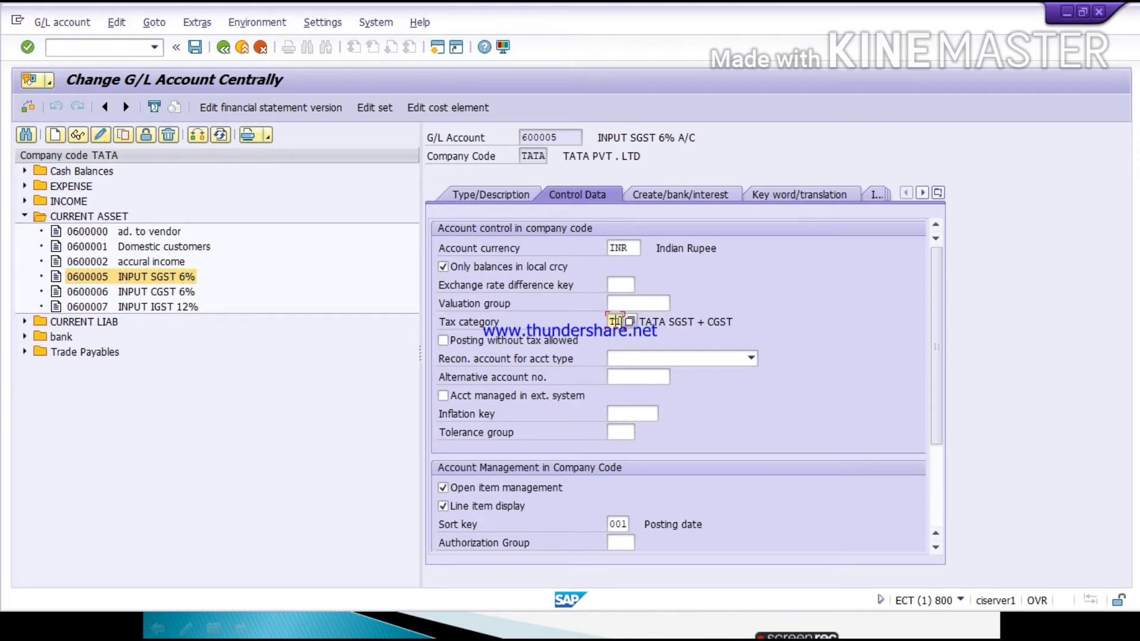
left_click(629, 322)
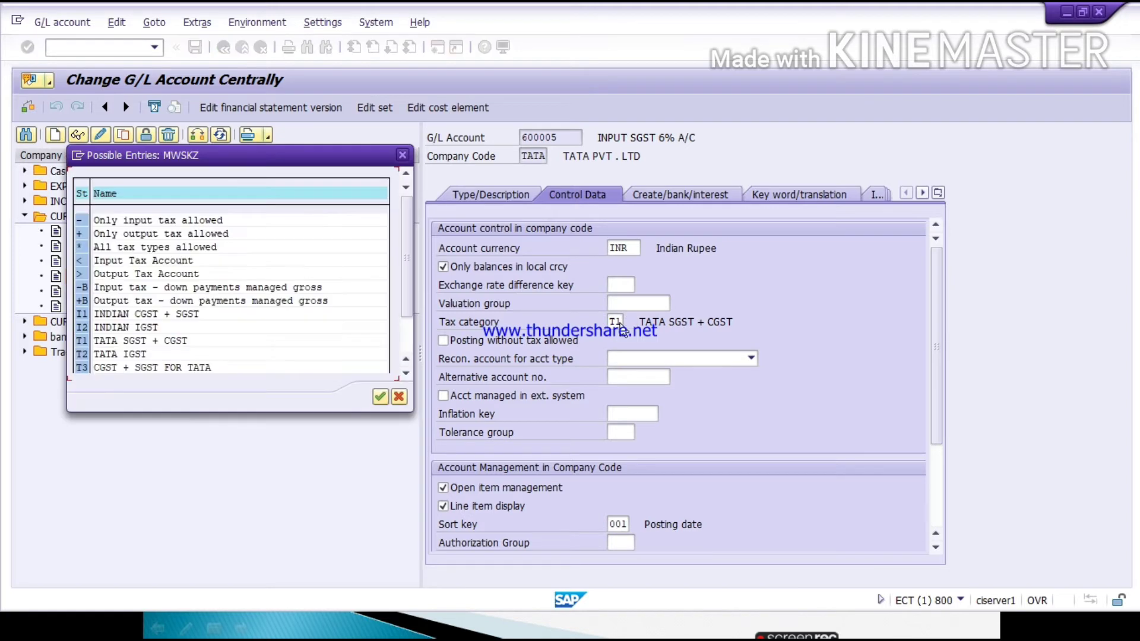
scroll(622, 328, "down", 2)
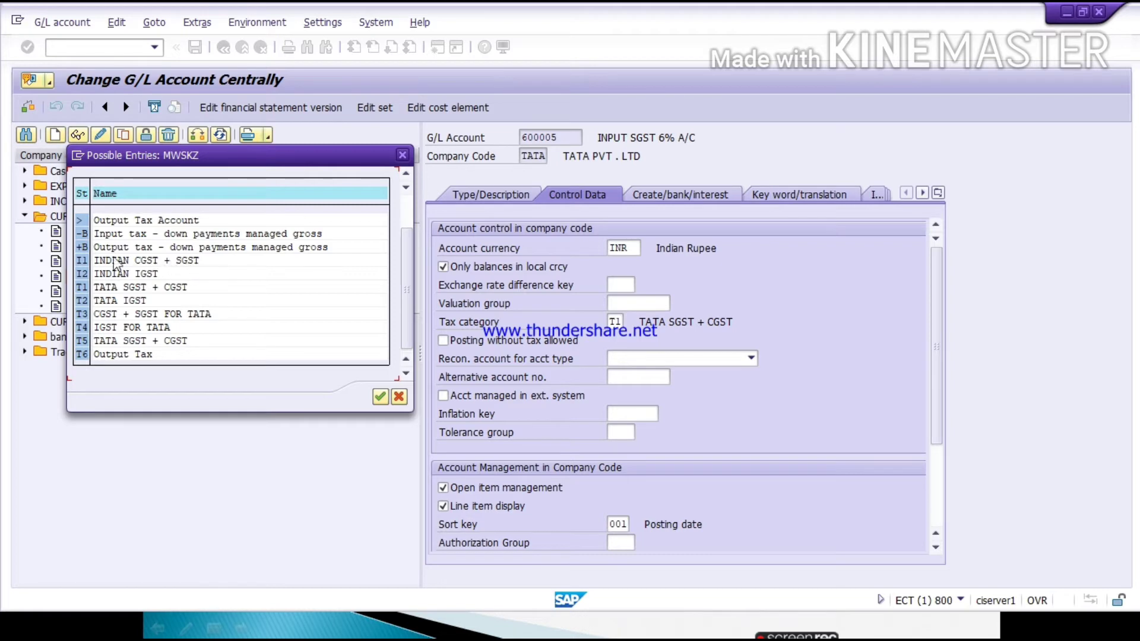
double_click(82, 262)
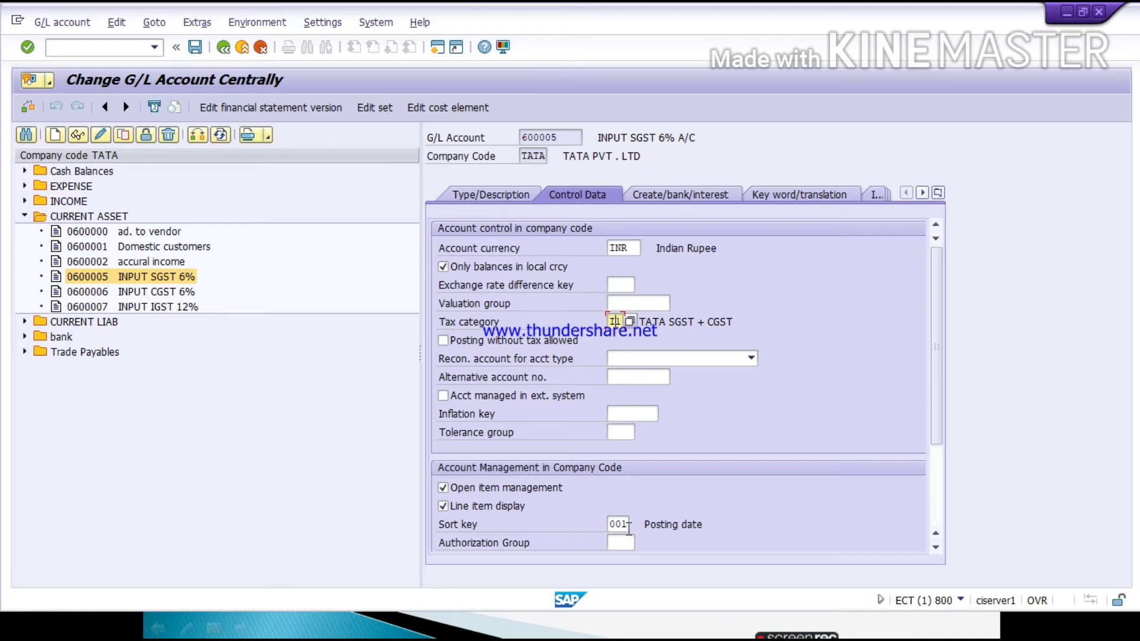
left_click(682, 196)
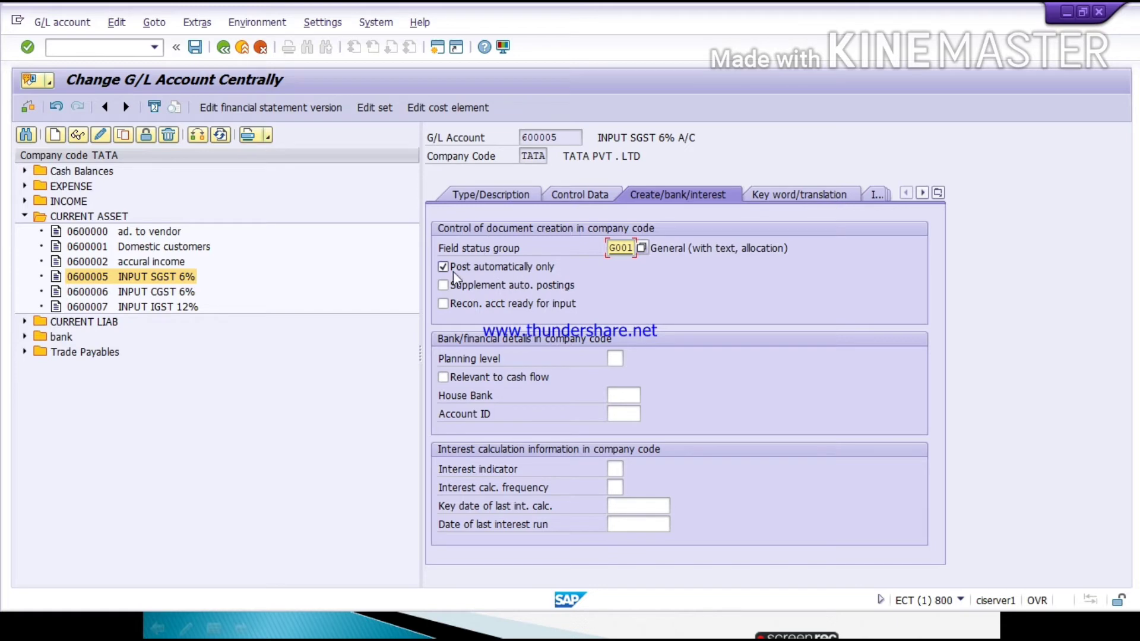
left_click(195, 47)
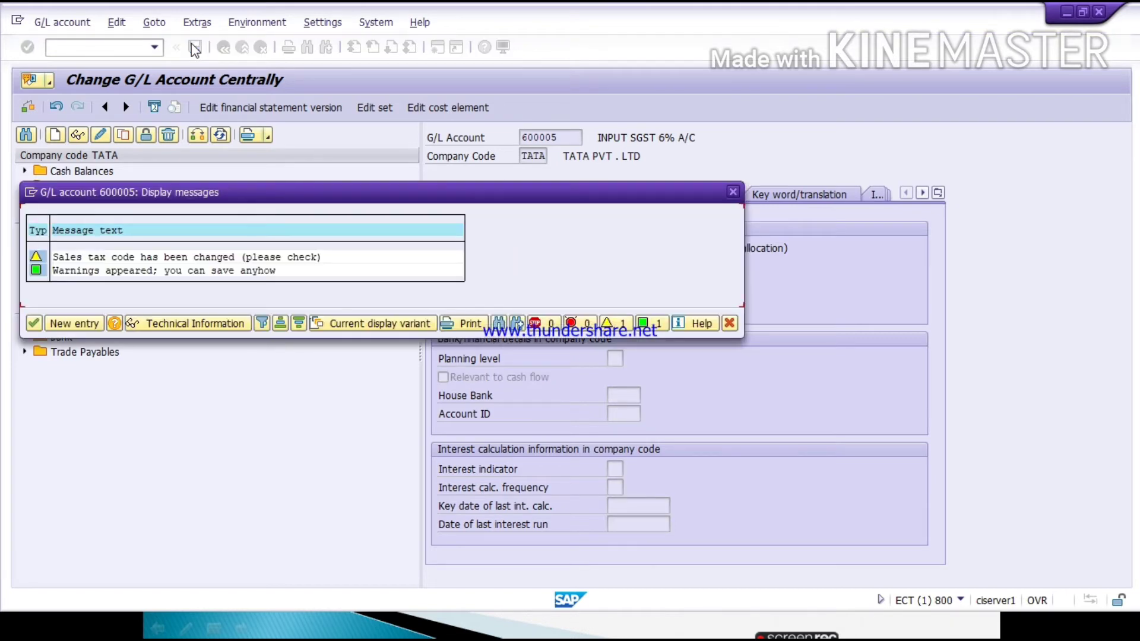
key("Return")
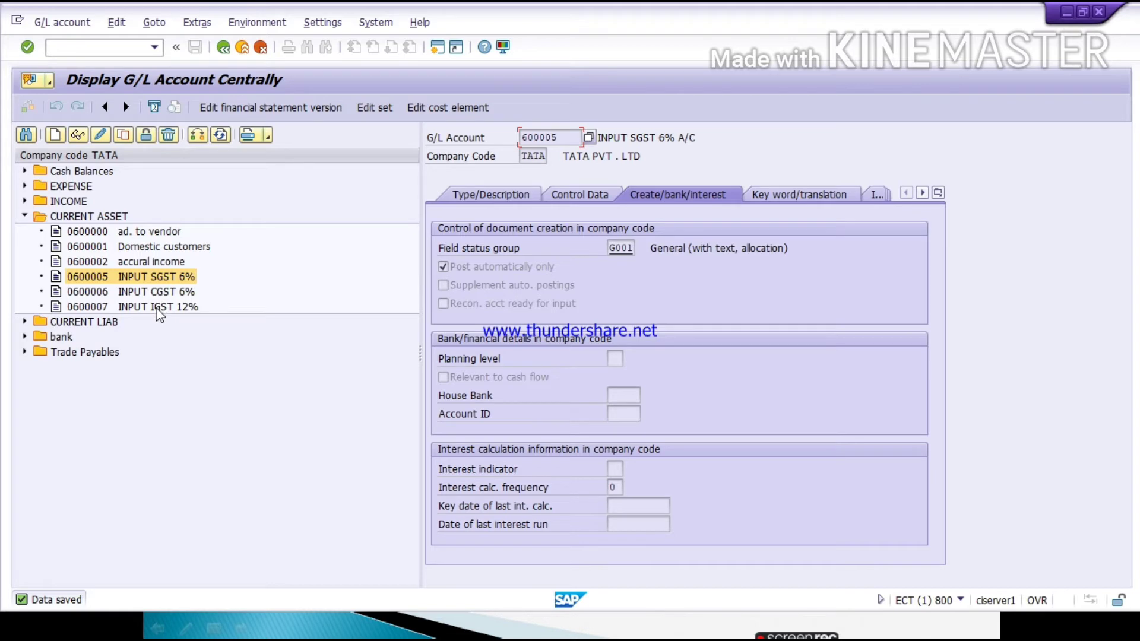
Open account 0600007 INPUT IGST 12%, assign tax category I2 (INDIAN IGST), and save.
double_click(157, 308)
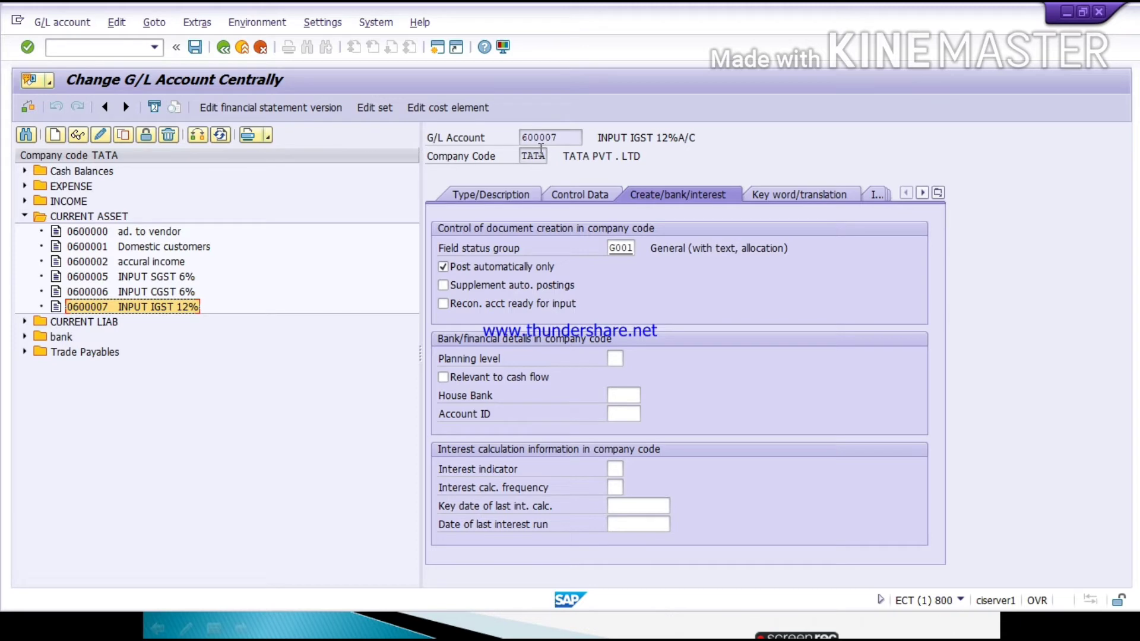
left_click(499, 198)
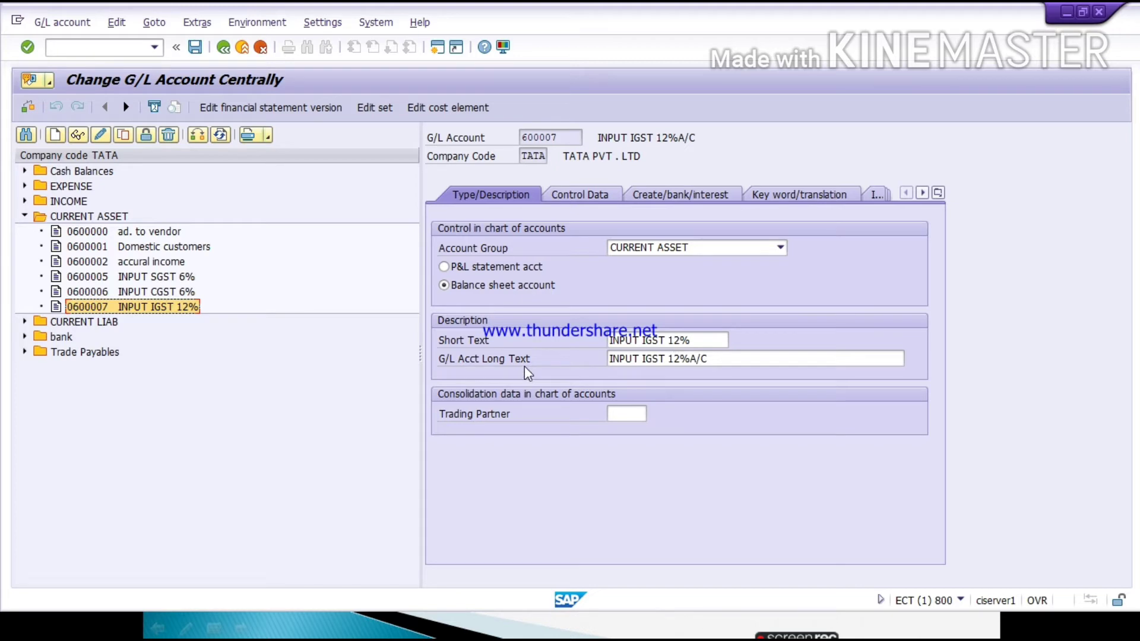
left_click(593, 199)
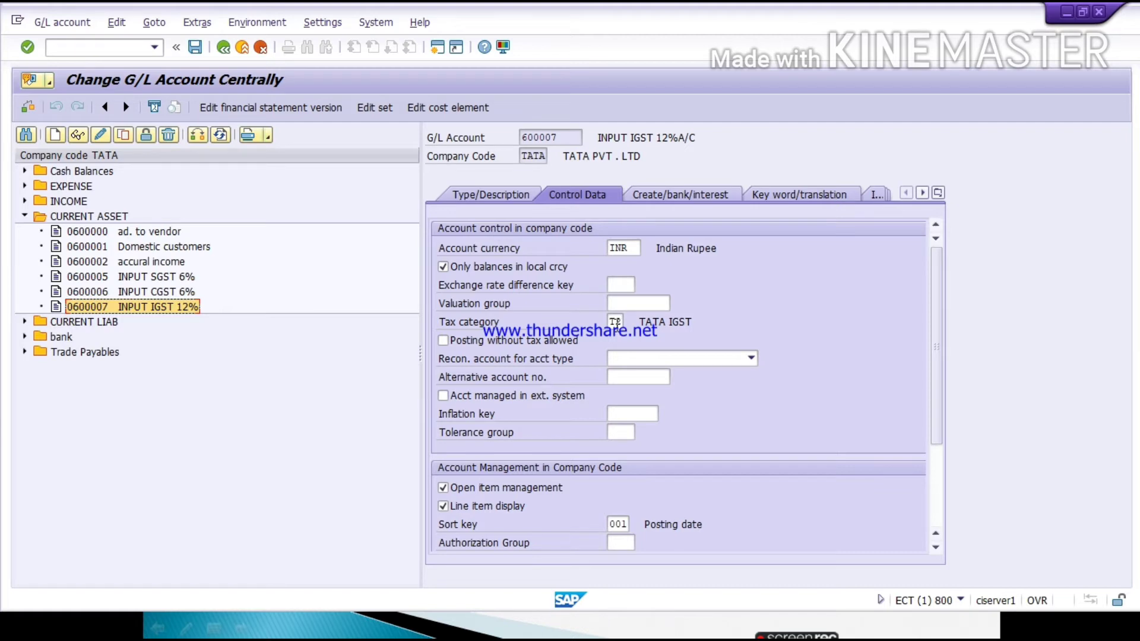
left_click(616, 321)
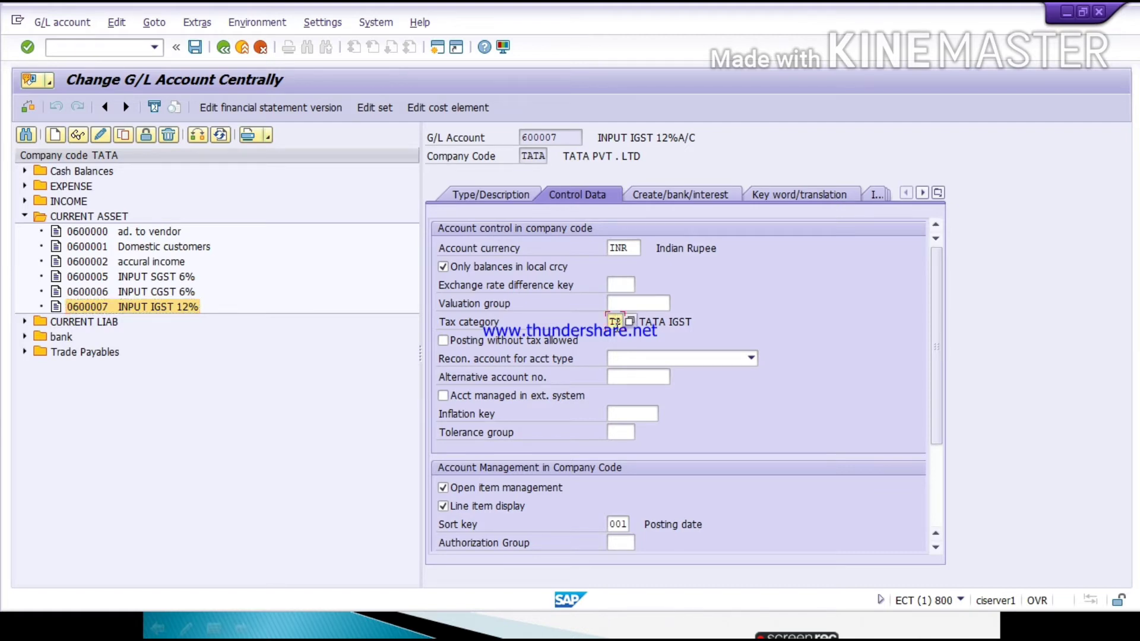
key("F4")
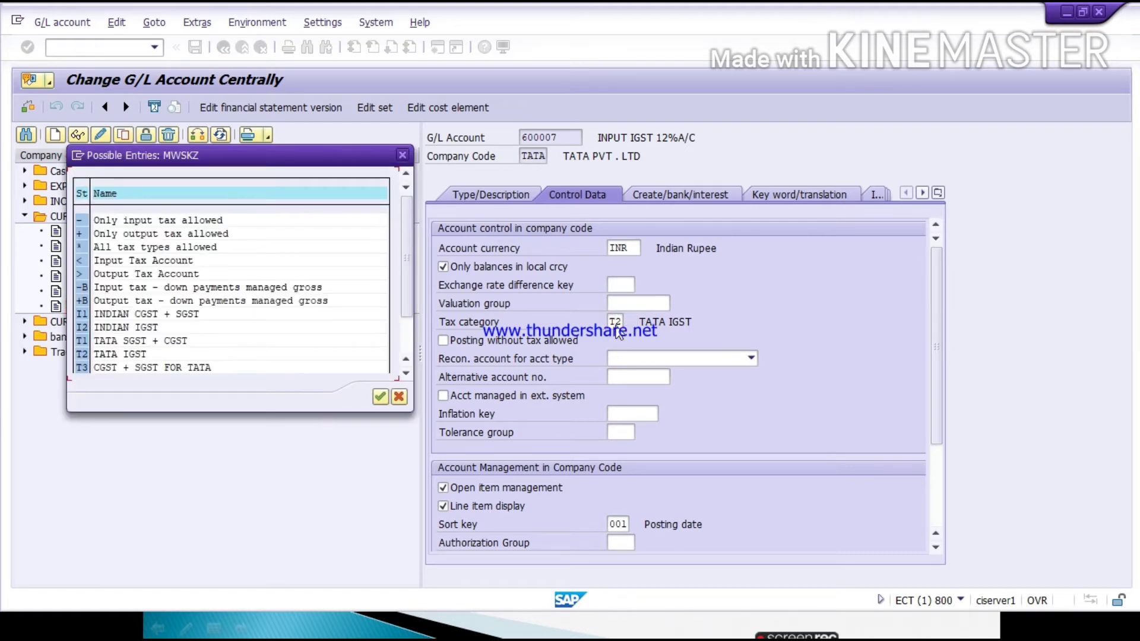
double_click(84, 327)
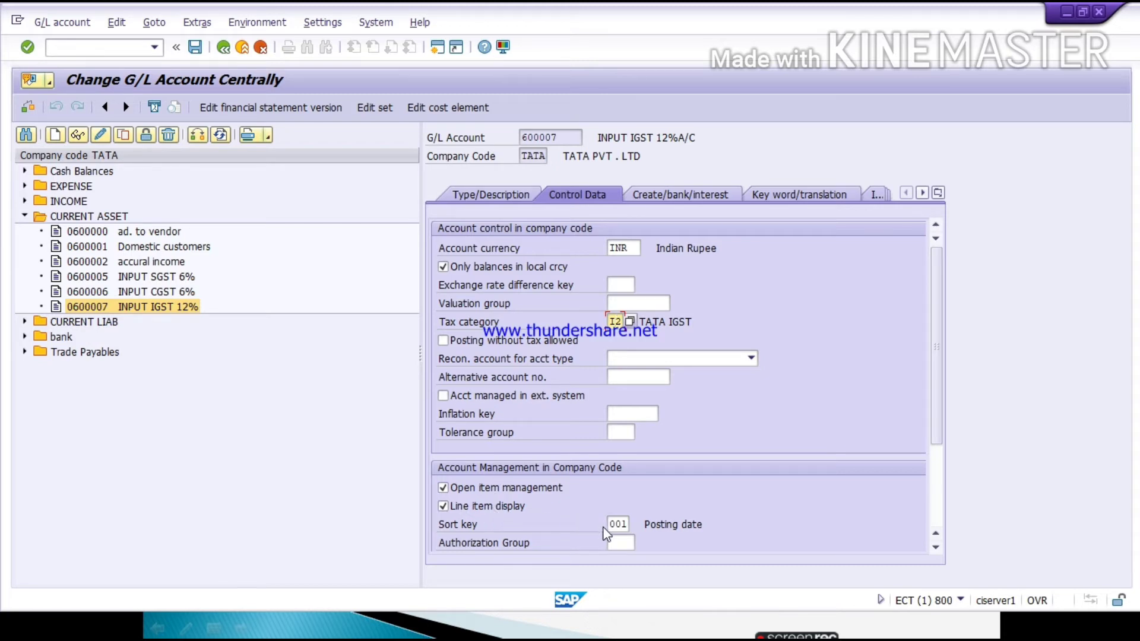
left_click(665, 193)
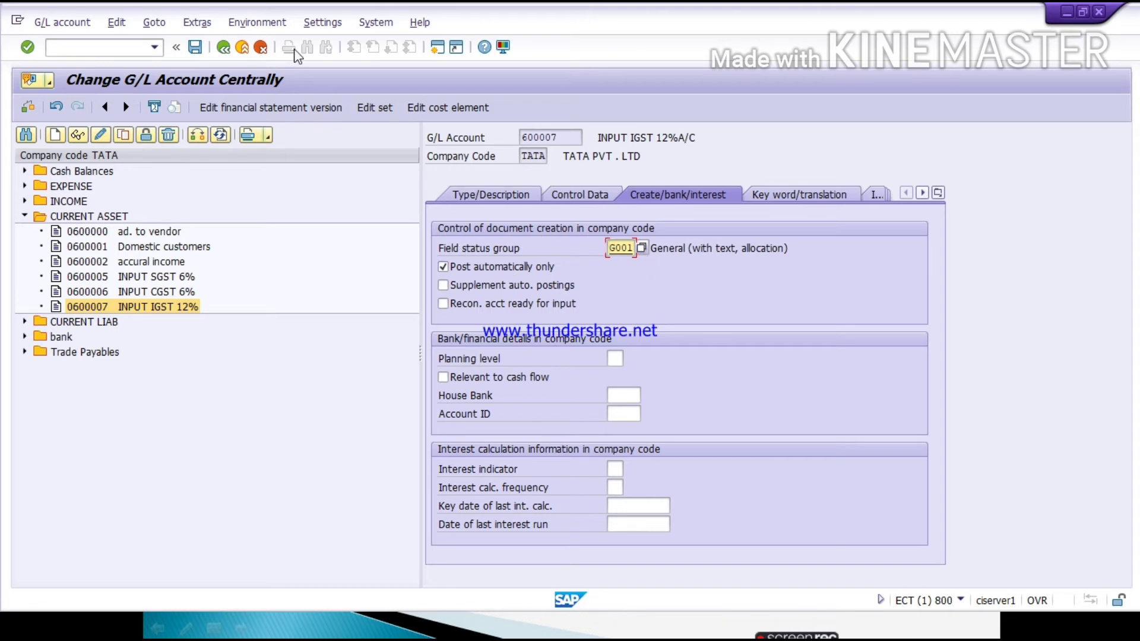
left_click(197, 46)
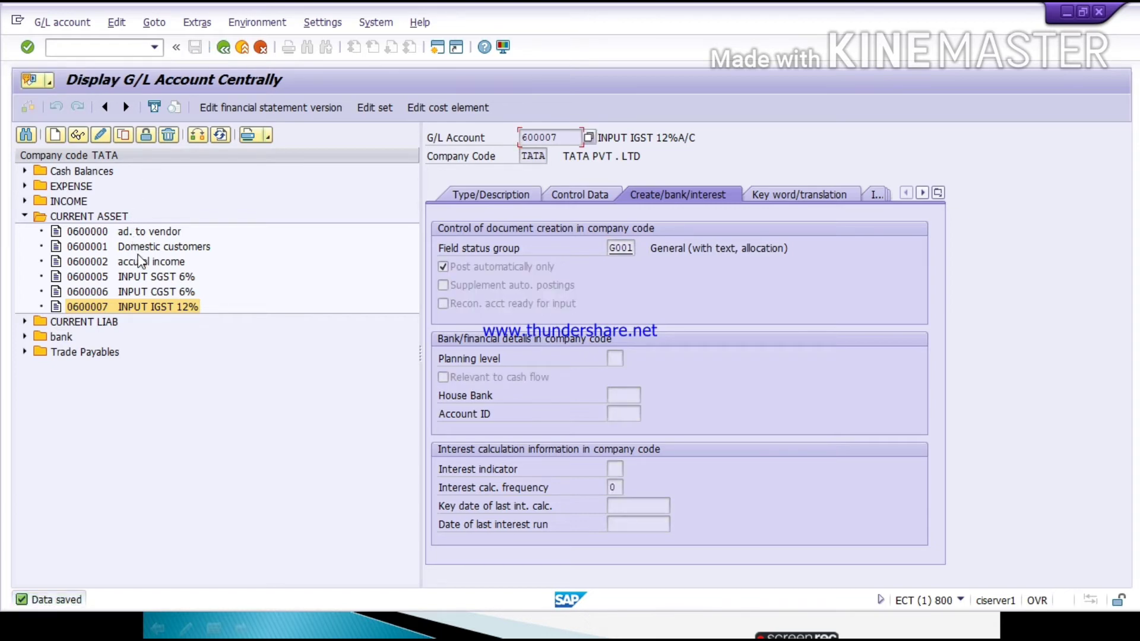
Set account 0600006 INPUT CGST 6% tax category to I1 (INDIAN CGST + SGST) on Control Data.
double_click(137, 296)
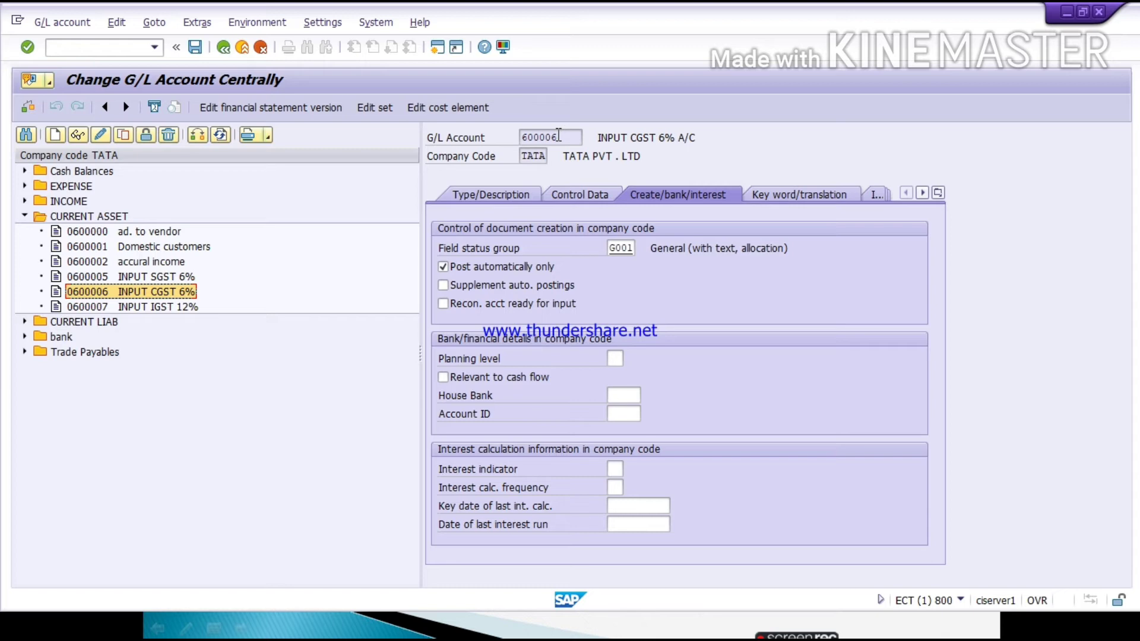
left_click(508, 192)
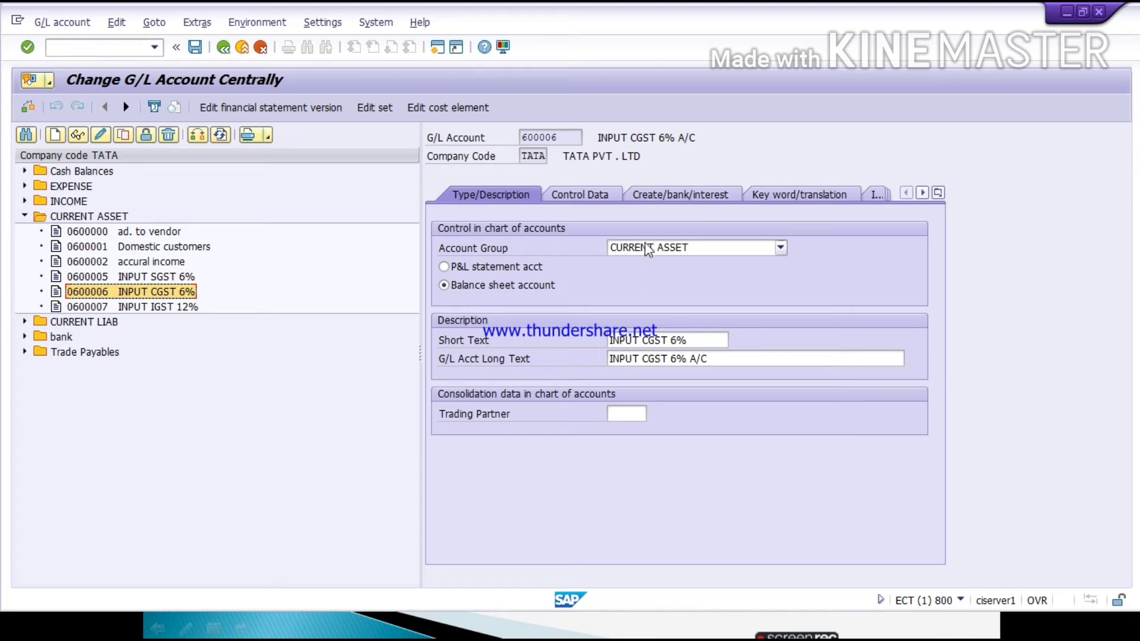
left_click(586, 197)
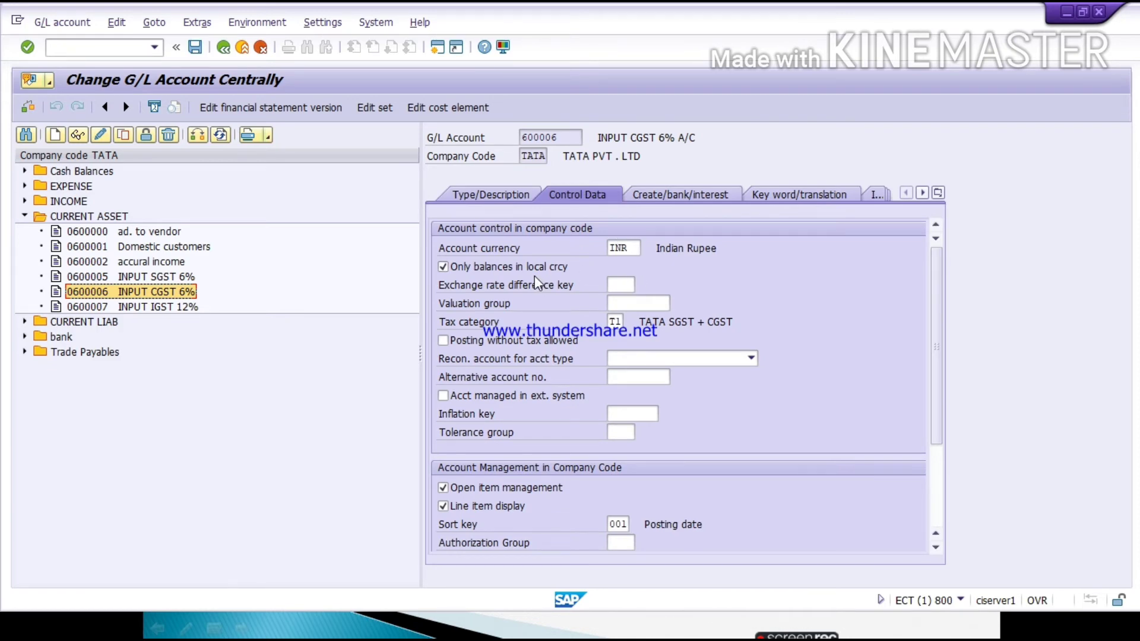
left_click(616, 321)
key("F4")
scroll(618, 325, "down", 1)
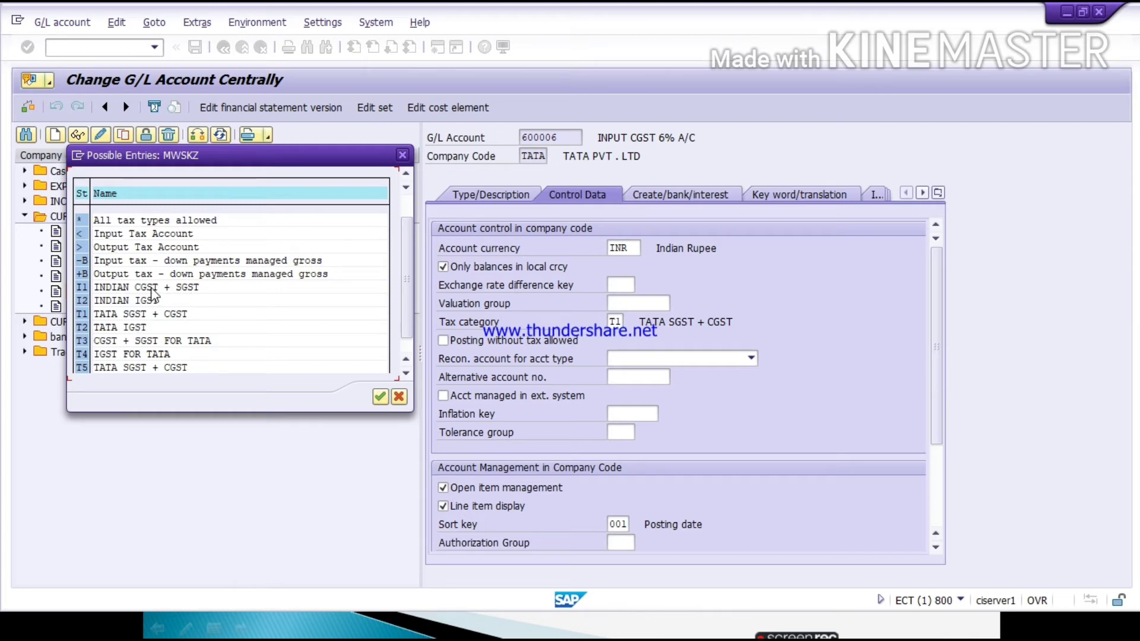
double_click(84, 288)
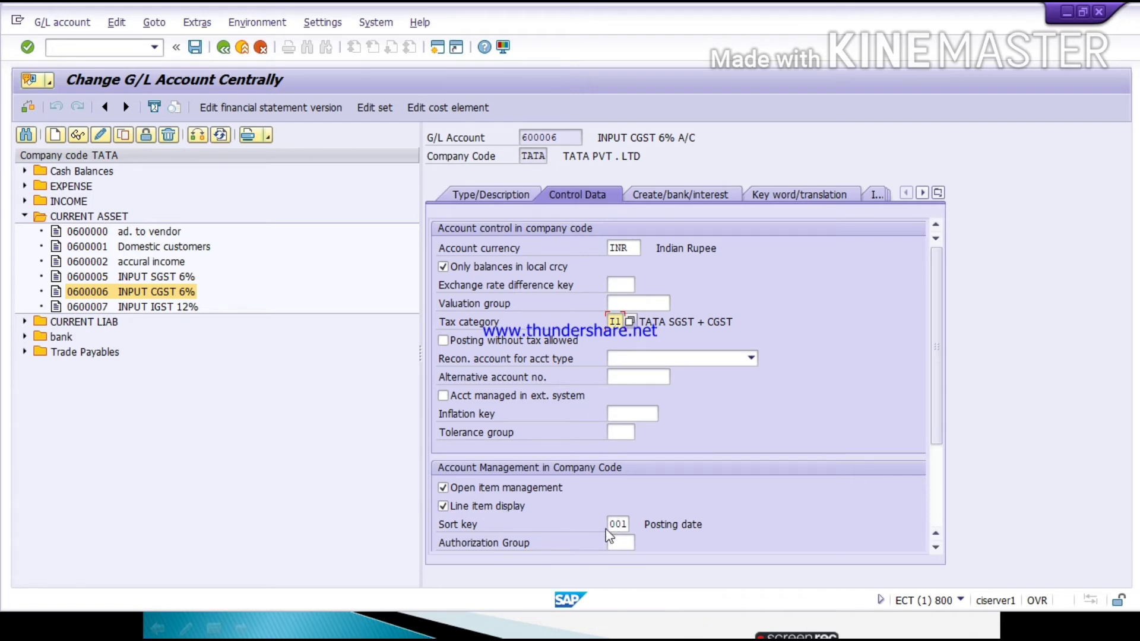
Save account 600006, accepting the warnings, and expand the EXPENSE account group.
left_click(675, 196)
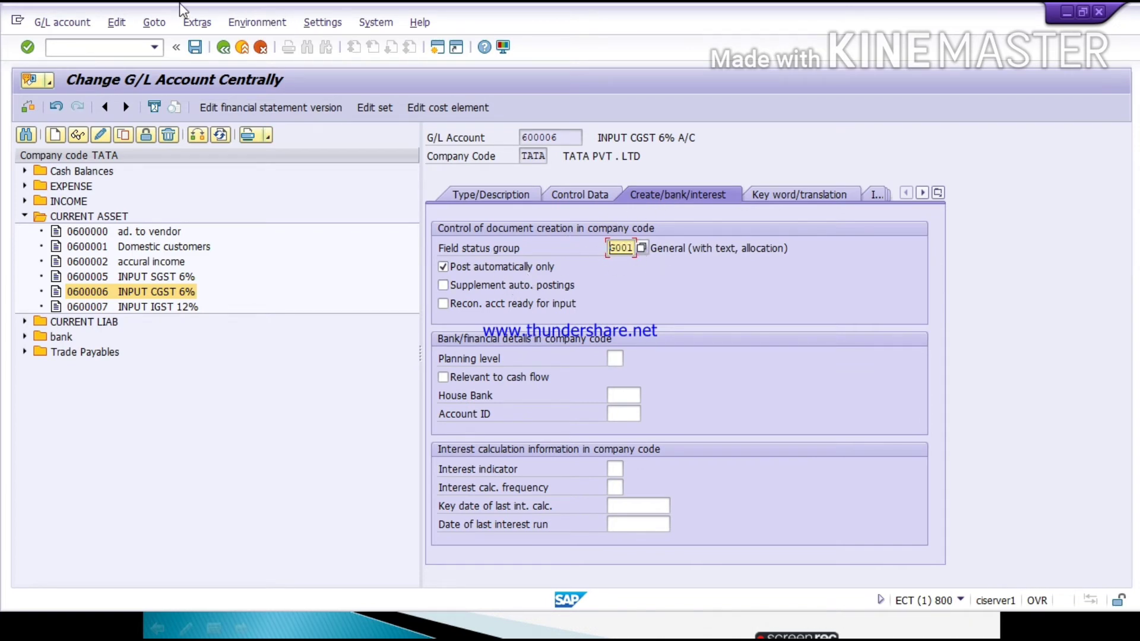
left_click(196, 47)
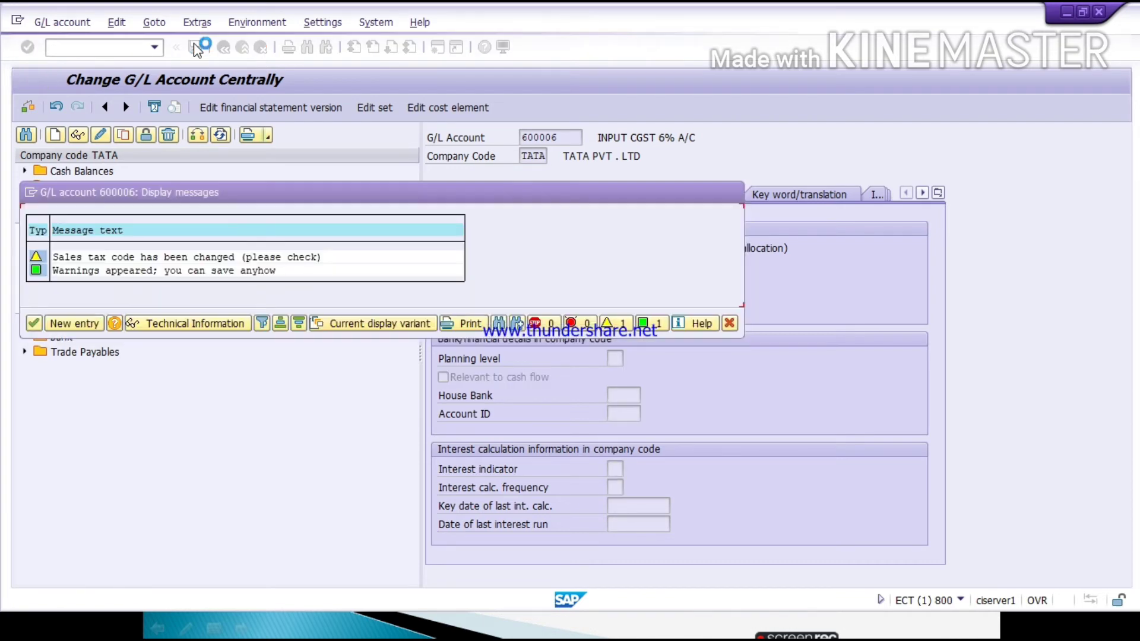
key("Return")
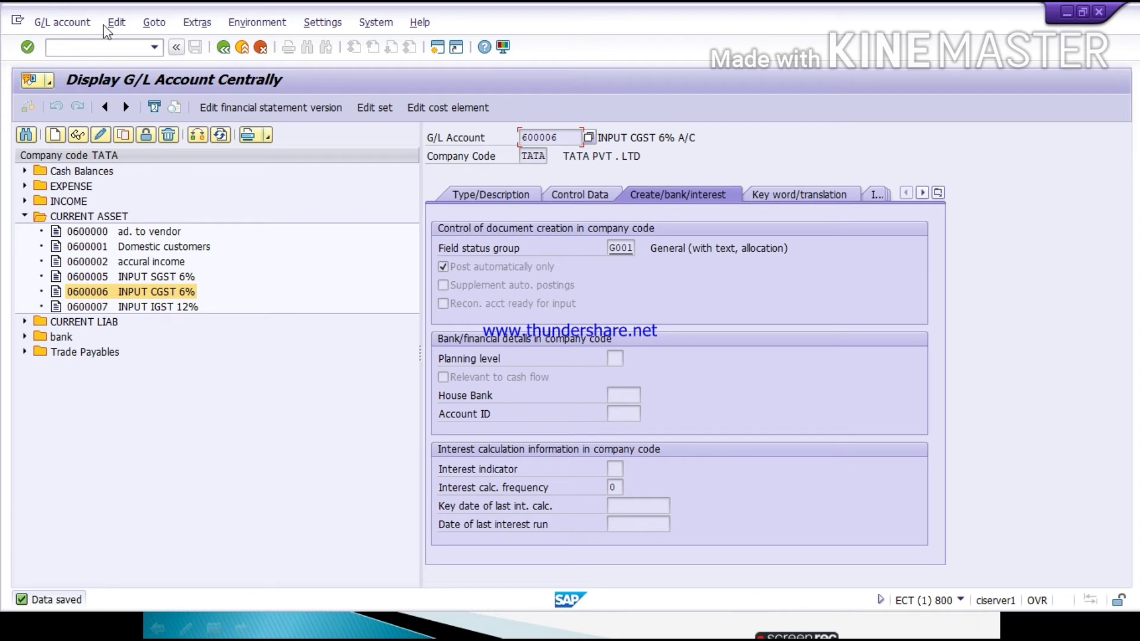
left_click(25, 187)
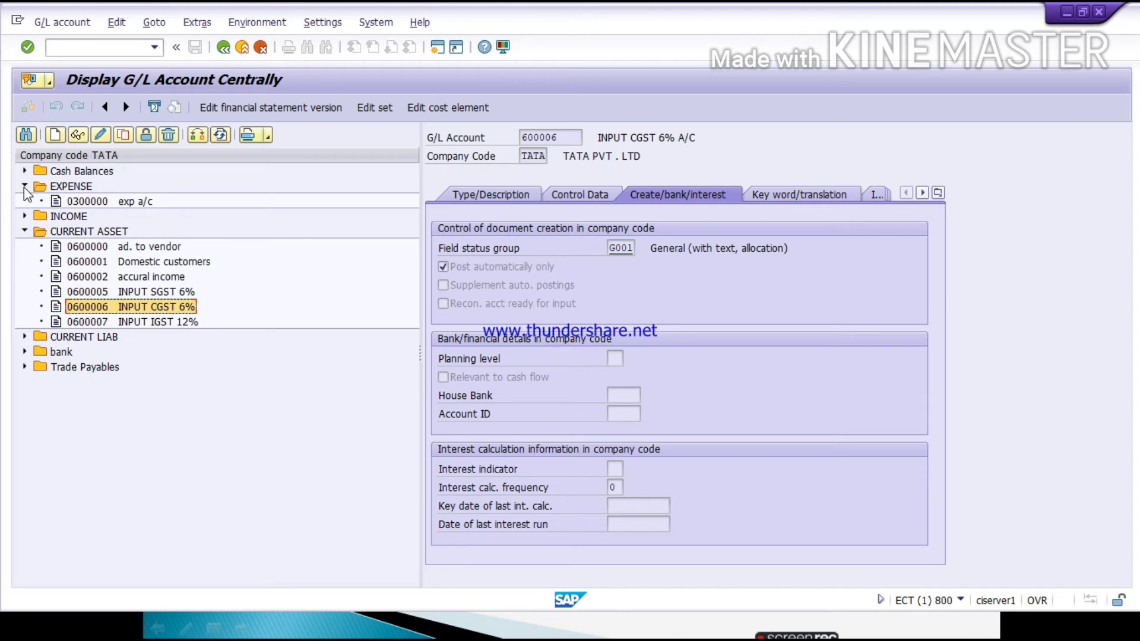
Open expense account 0300000 and keep its tax category as All tax types allowed.
left_click(70, 200)
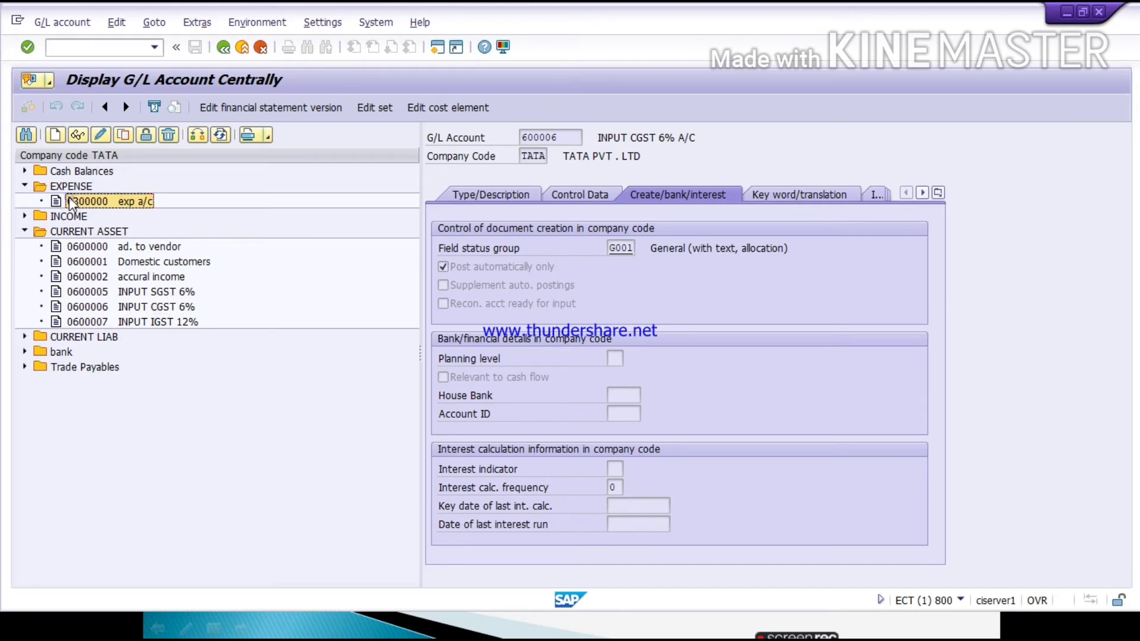
double_click(69, 200)
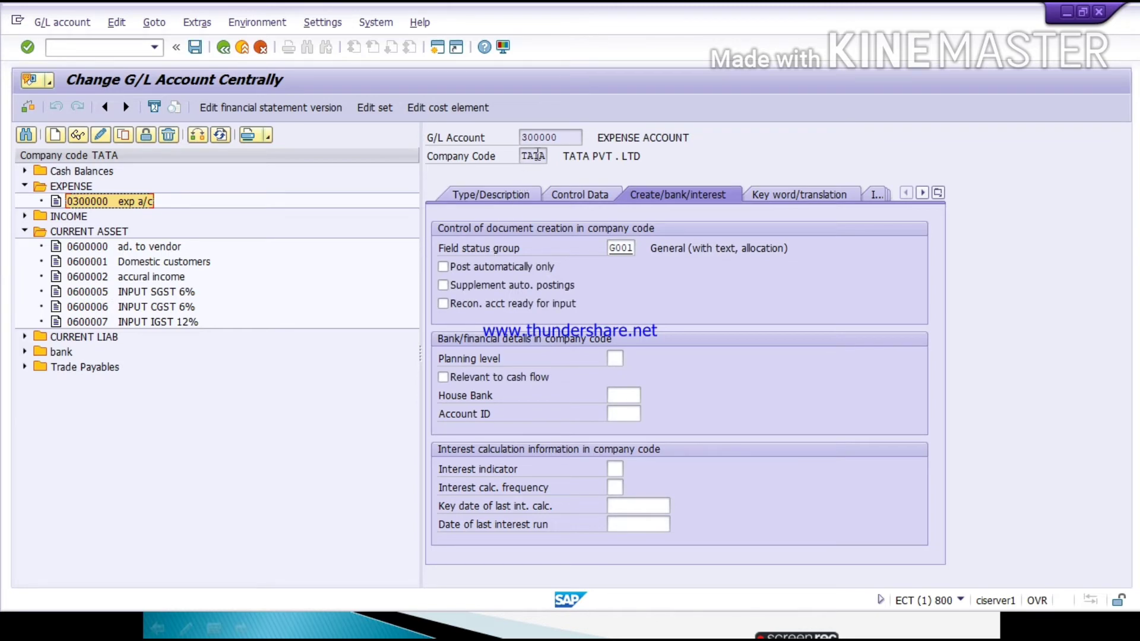
left_click(500, 193)
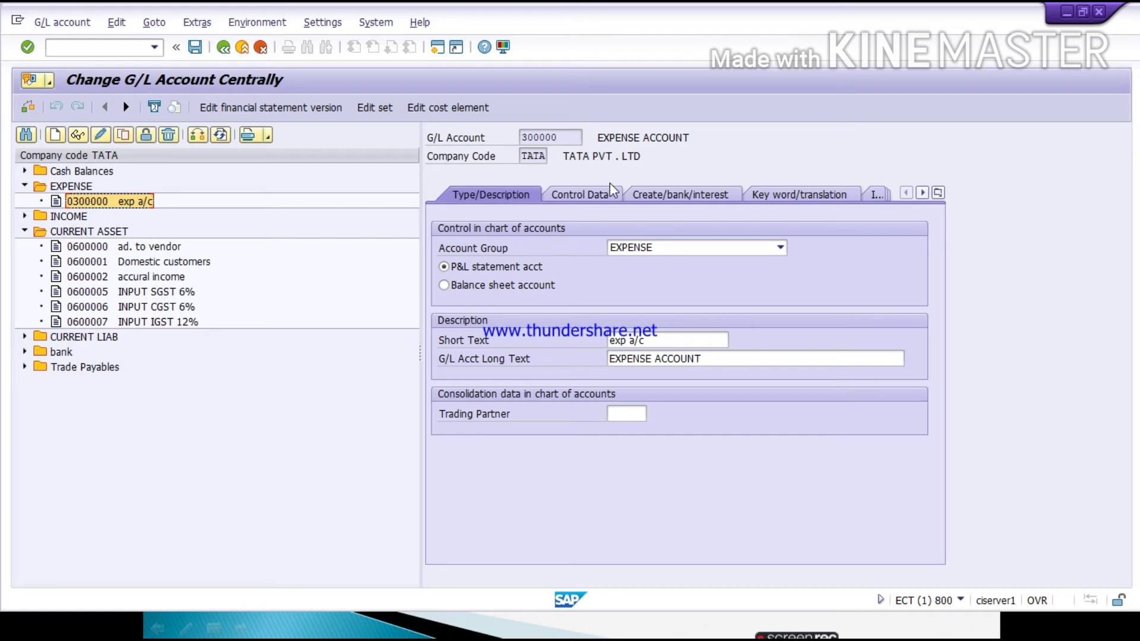
left_click(600, 196)
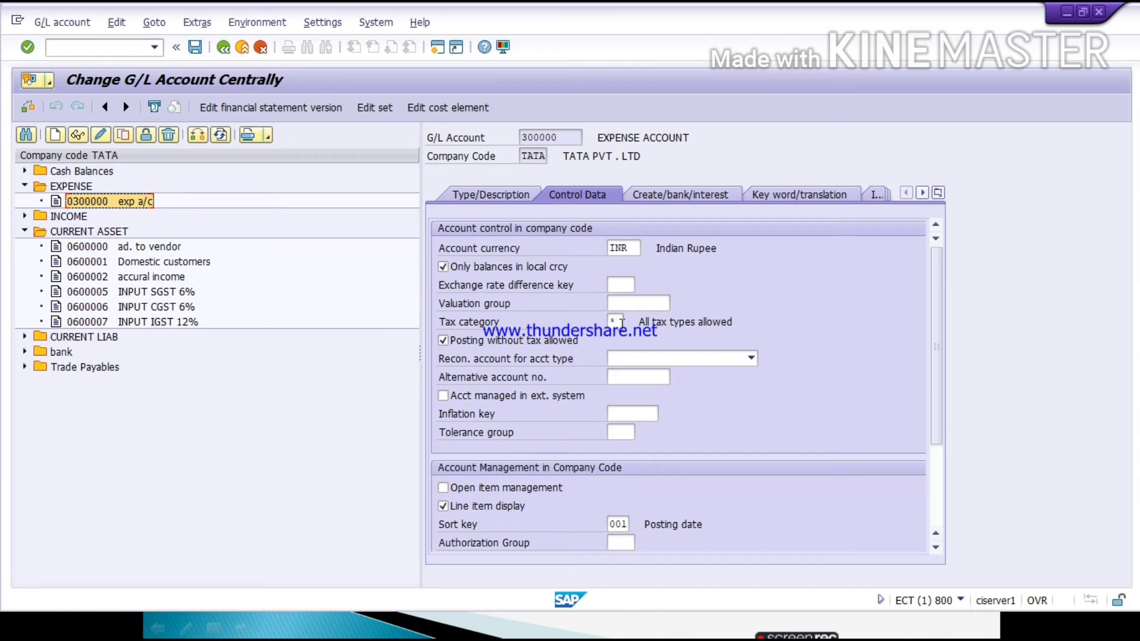
left_click(617, 324)
key("F4")
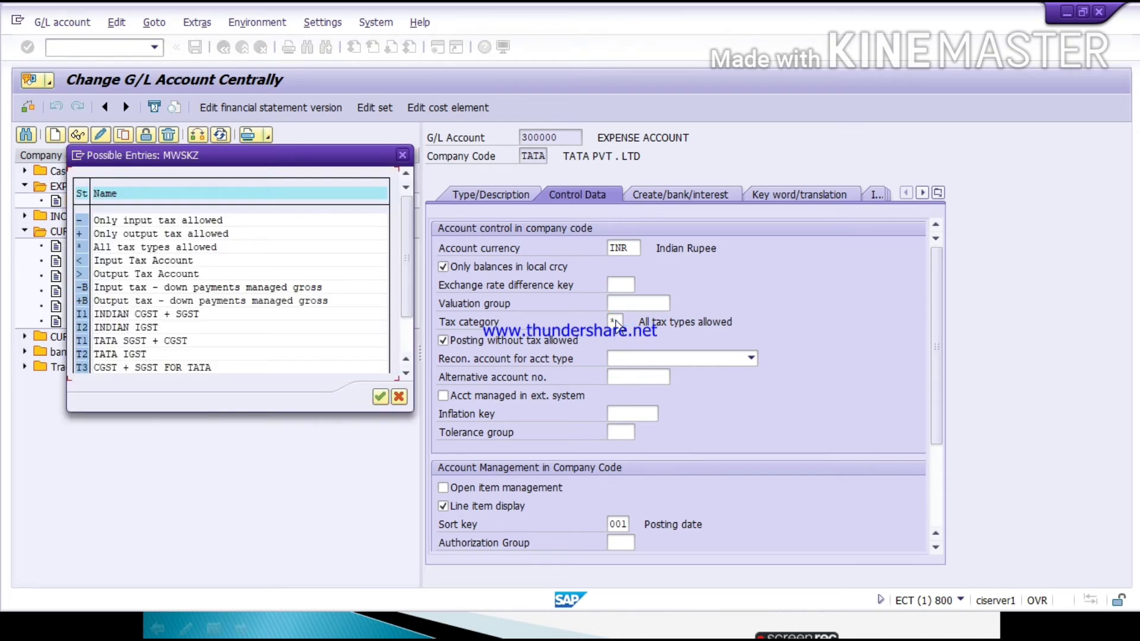
scroll(617, 326, "down", 3)
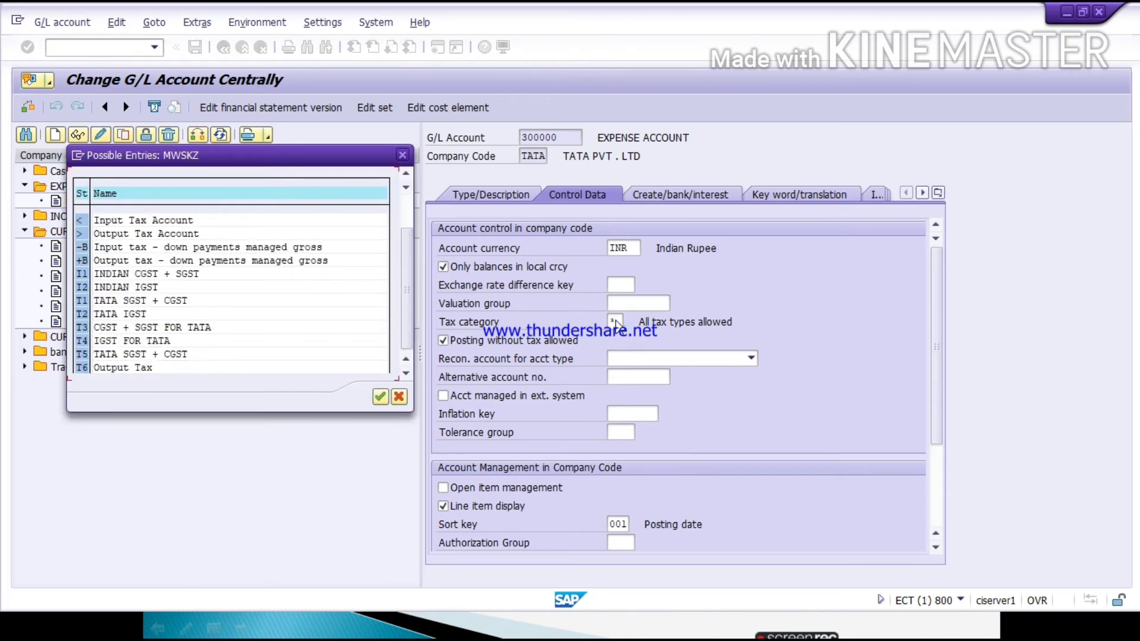
scroll(618, 325, "up", 3)
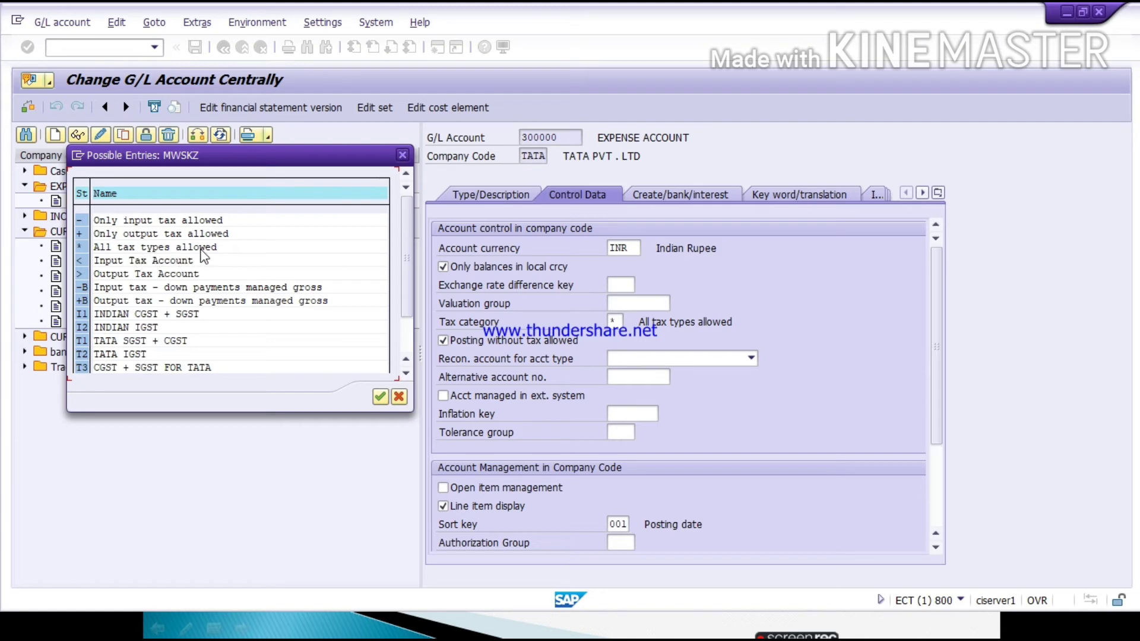
double_click(124, 251)
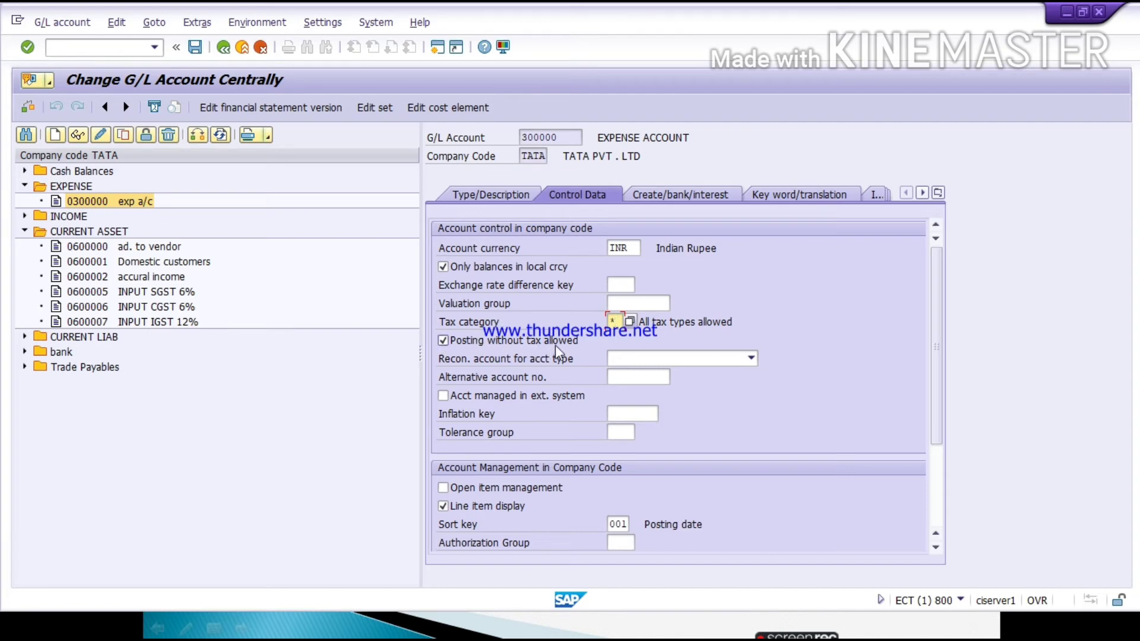
Untick Posting without tax allowed for account 0300000 and save, dismissing the notice.
left_click(443, 340)
left_click(196, 47)
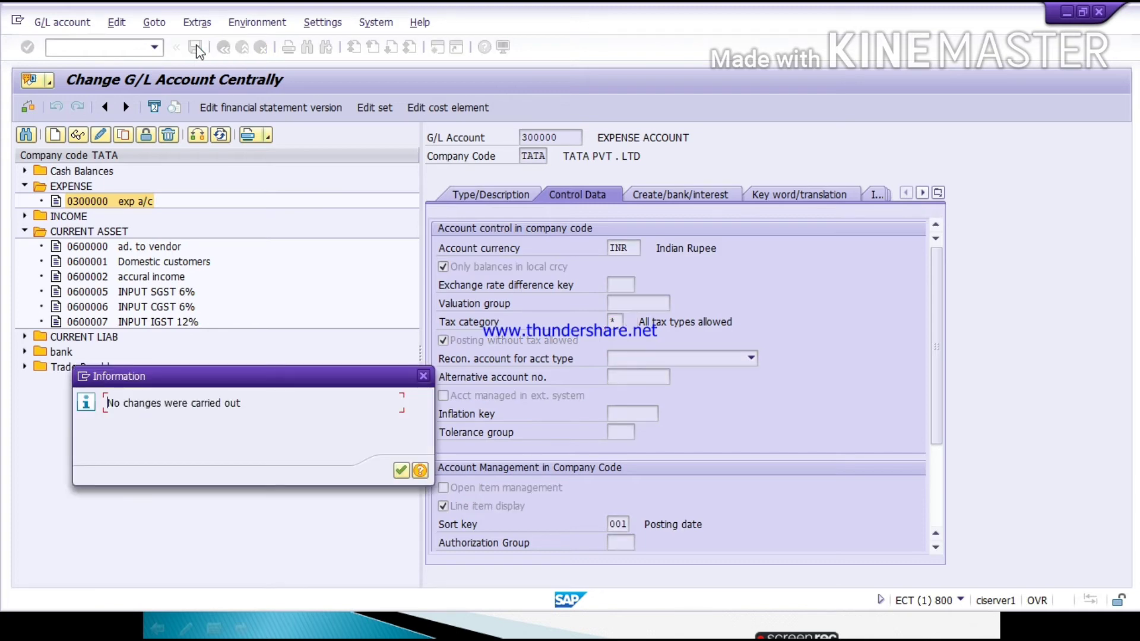
key("Return")
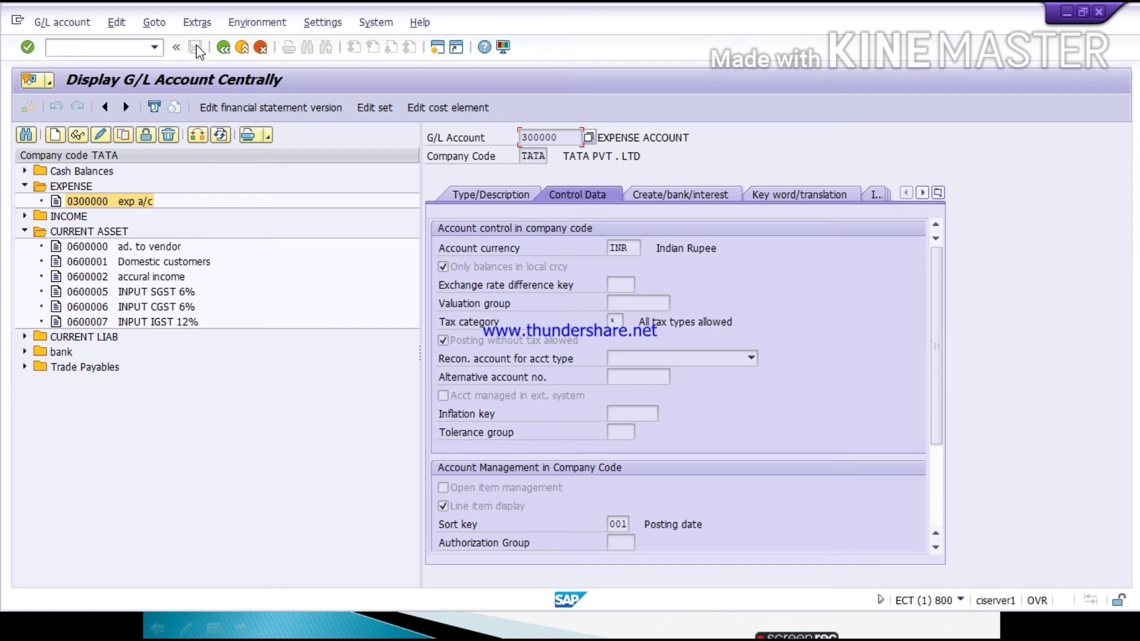
Check the GST slides, then bring the SAP Easy Access window forward.
key("alt+Tab")
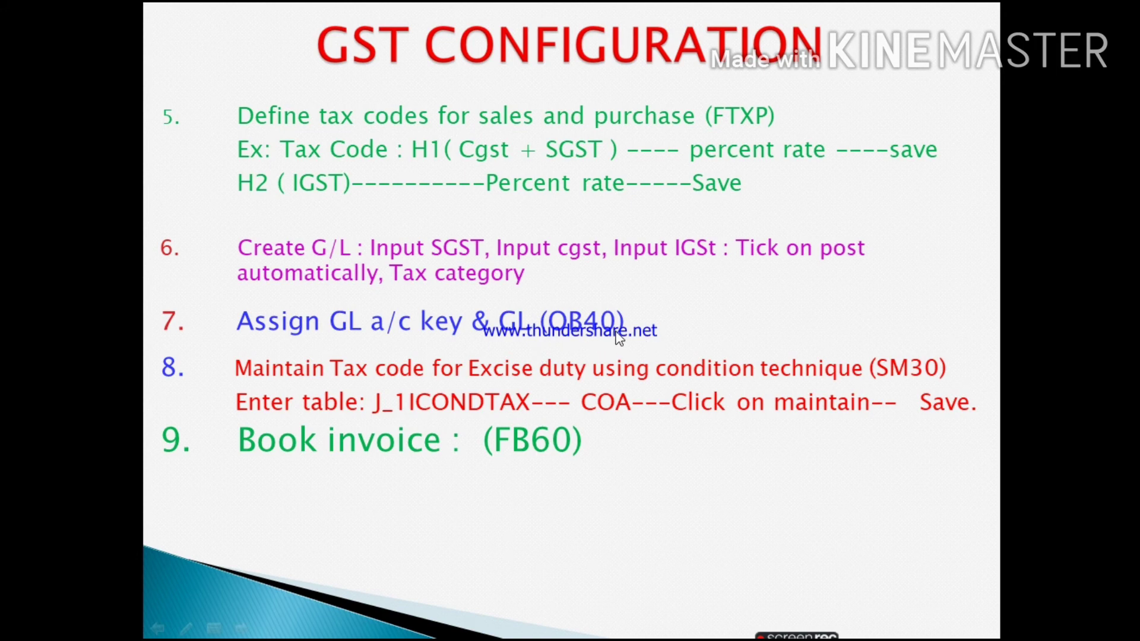
key("alt+Tab")
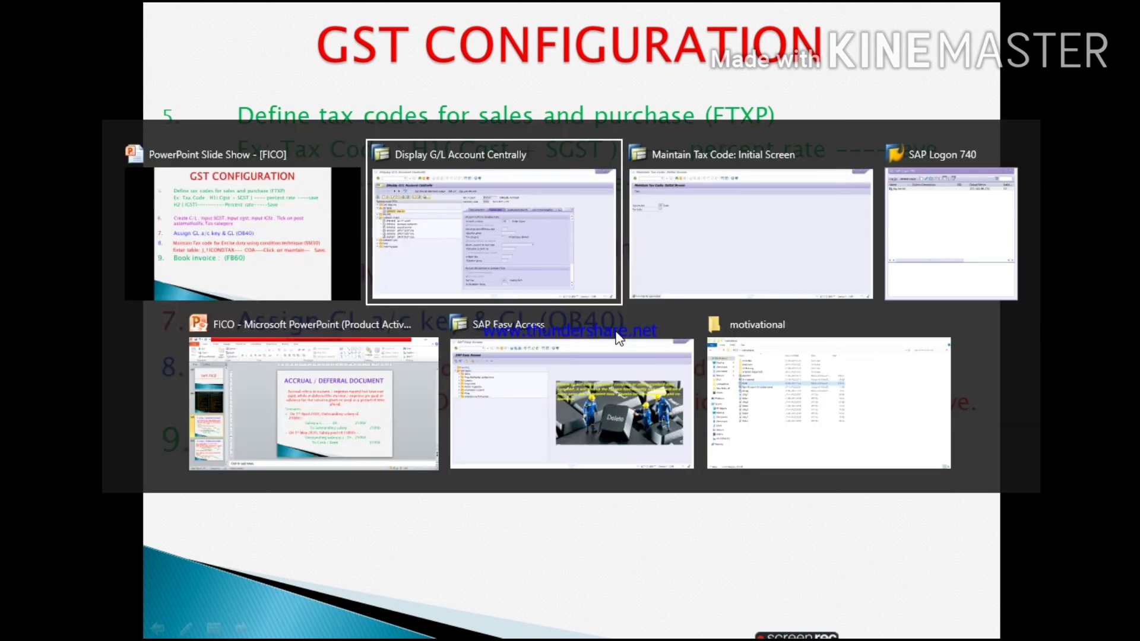
key("alt+Tab")
key("alt+Tab")
key("alt+Tab")
key("alt+Tab")
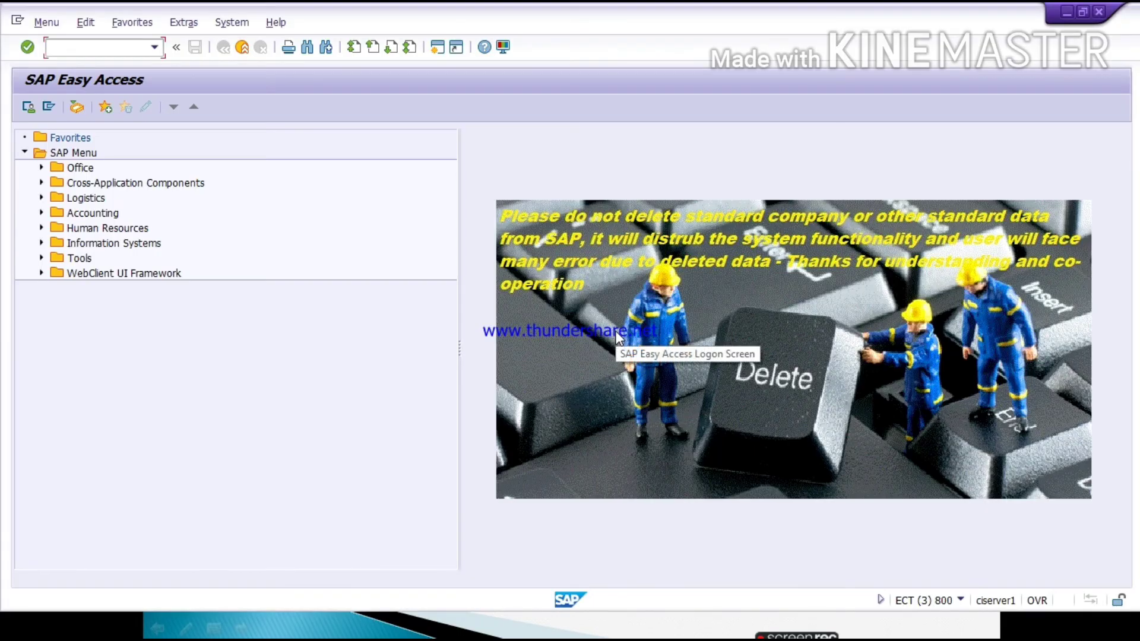
Run OB40 and scroll the %TX procedures list to the TATA CGST, IGST and SGST rows.
type("OB40")
key("Return")
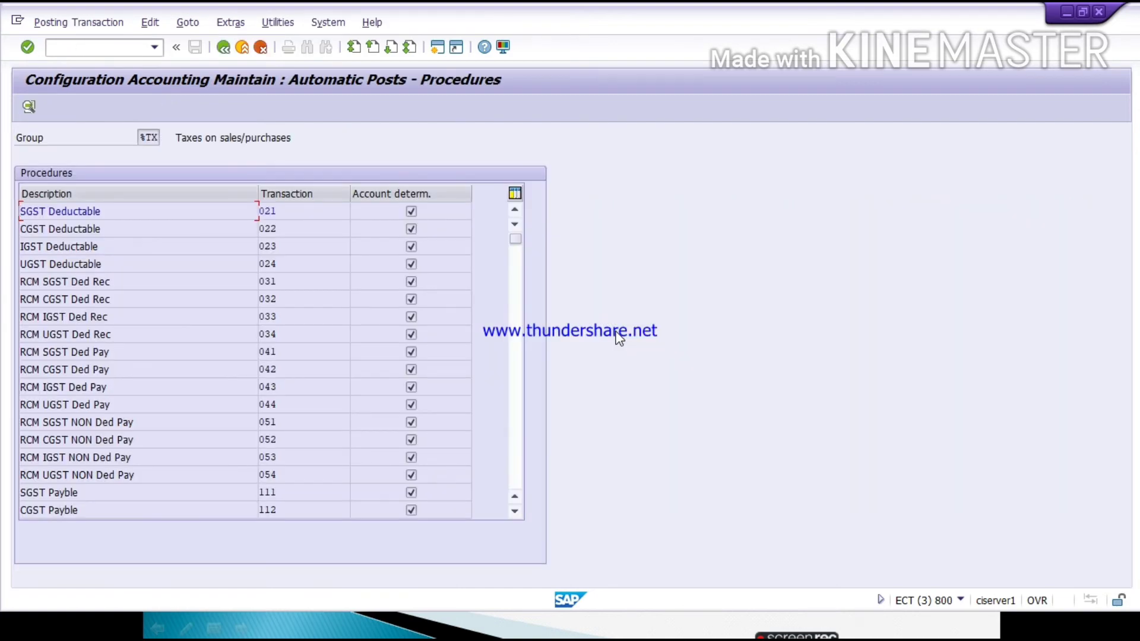
left_click(514, 241)
left_click_drag(515, 241, 514, 453)
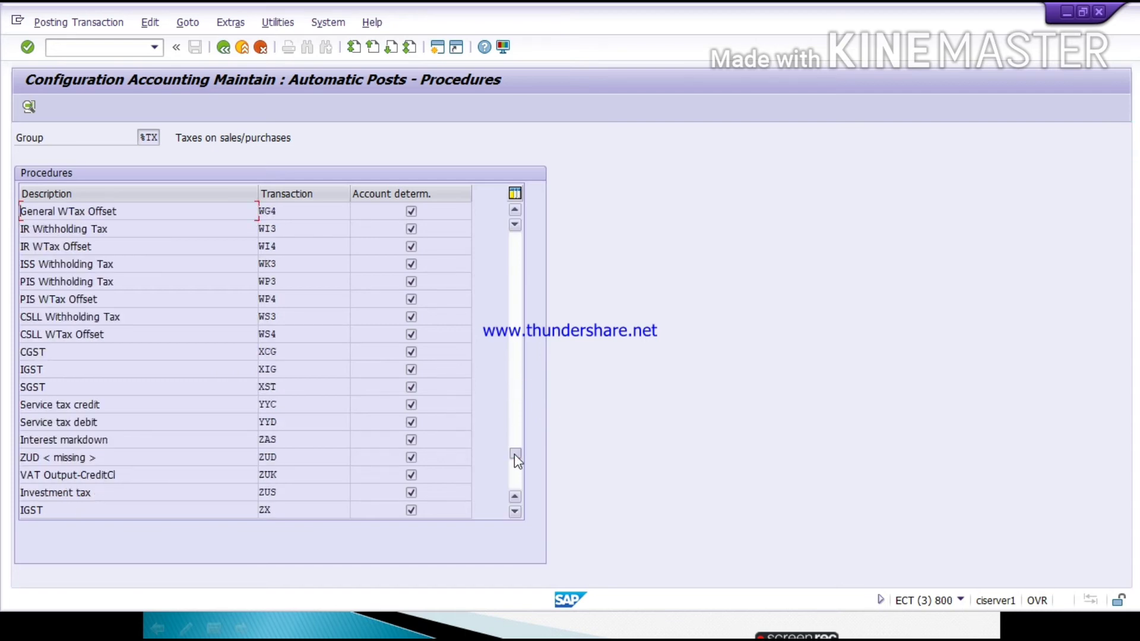
left_click_drag(515, 453, 513, 389)
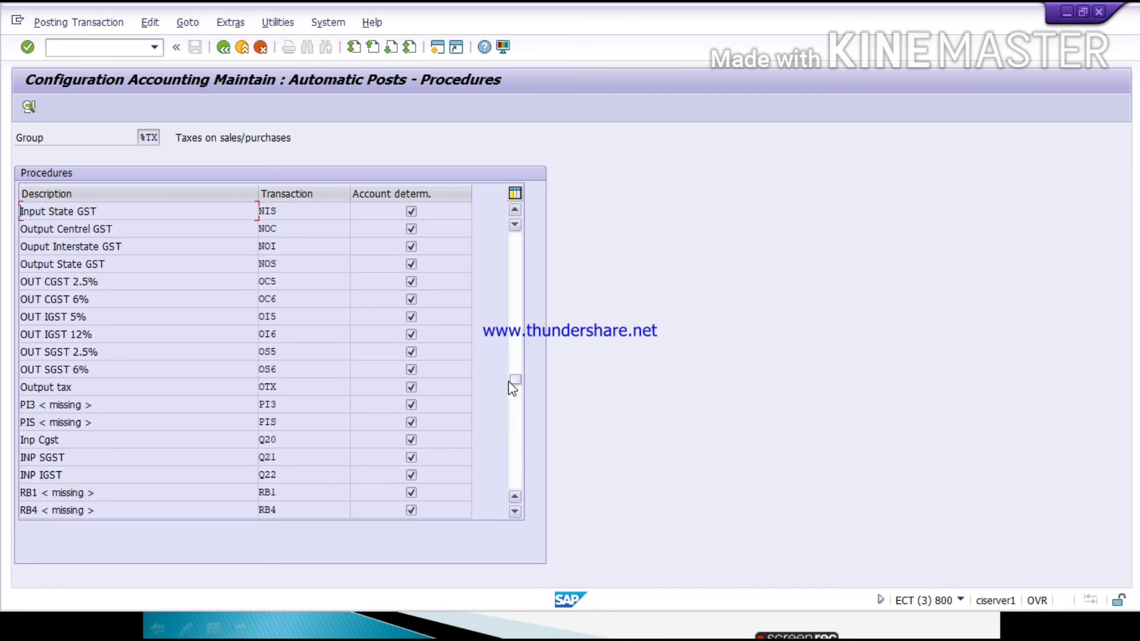
left_click_drag(516, 383, 516, 408)
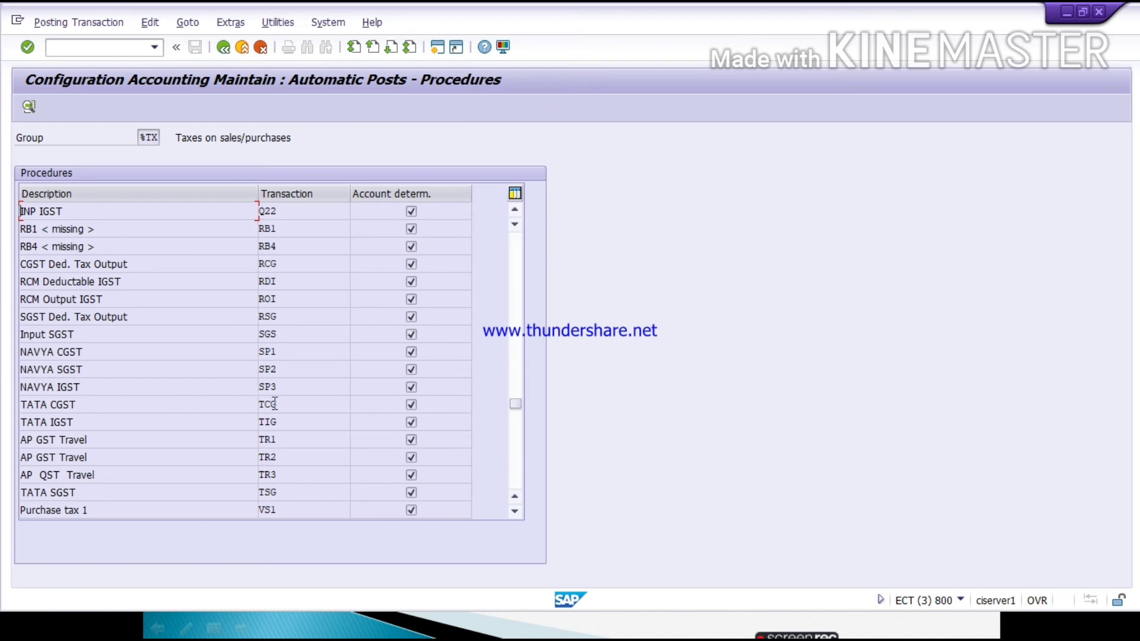
Open TATA CGST (TCG) account settings for chart TATA and review its posting keys.
double_click(93, 402)
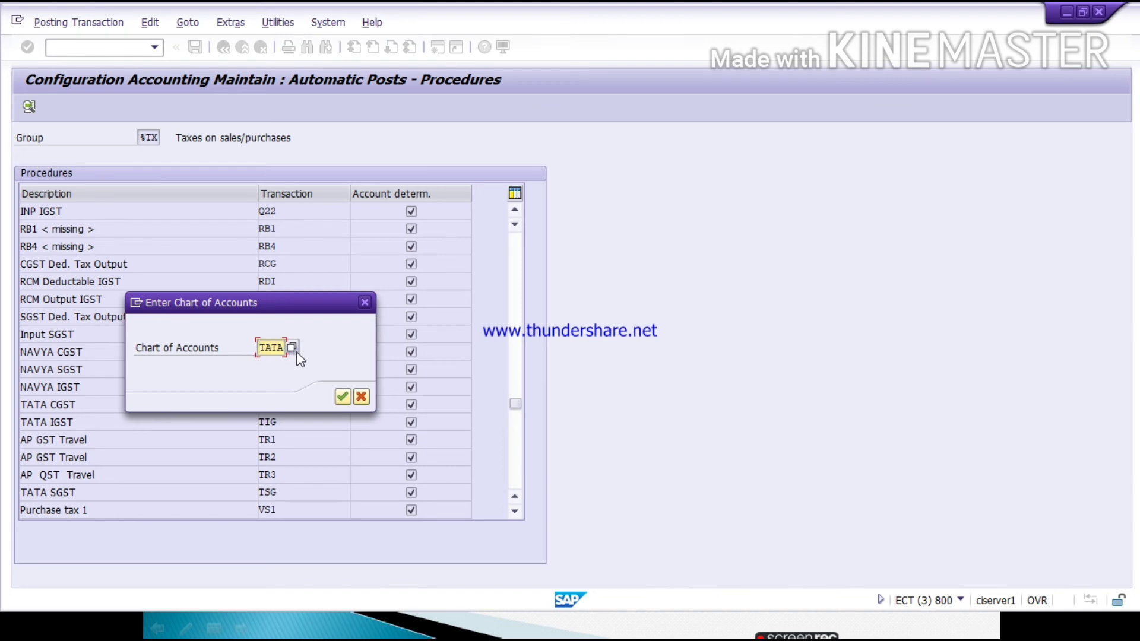
key("Return")
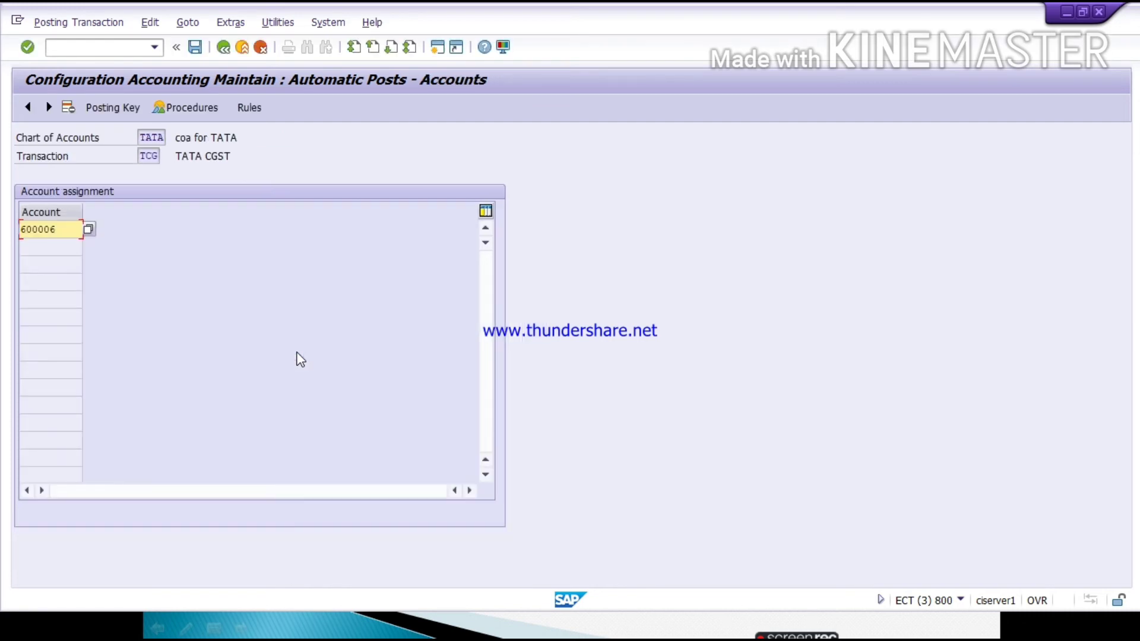
left_click(104, 108)
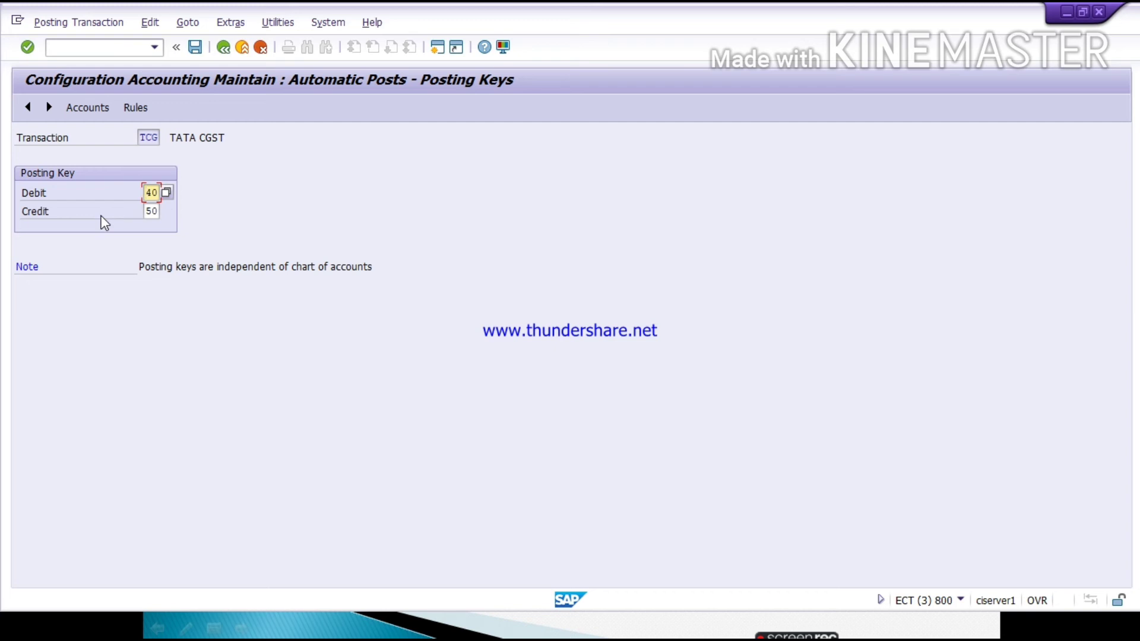
left_click(82, 109)
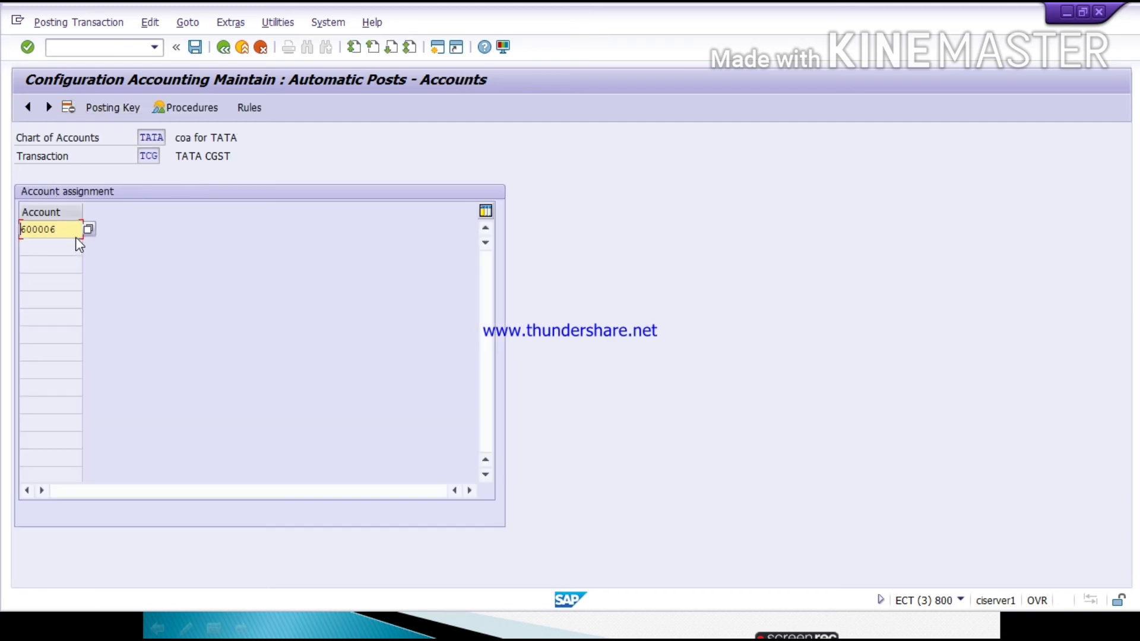
Assign G/L account 600006 INPUT CGST 6% to TCG and return to the procedures list.
left_click(74, 229)
key("F4")
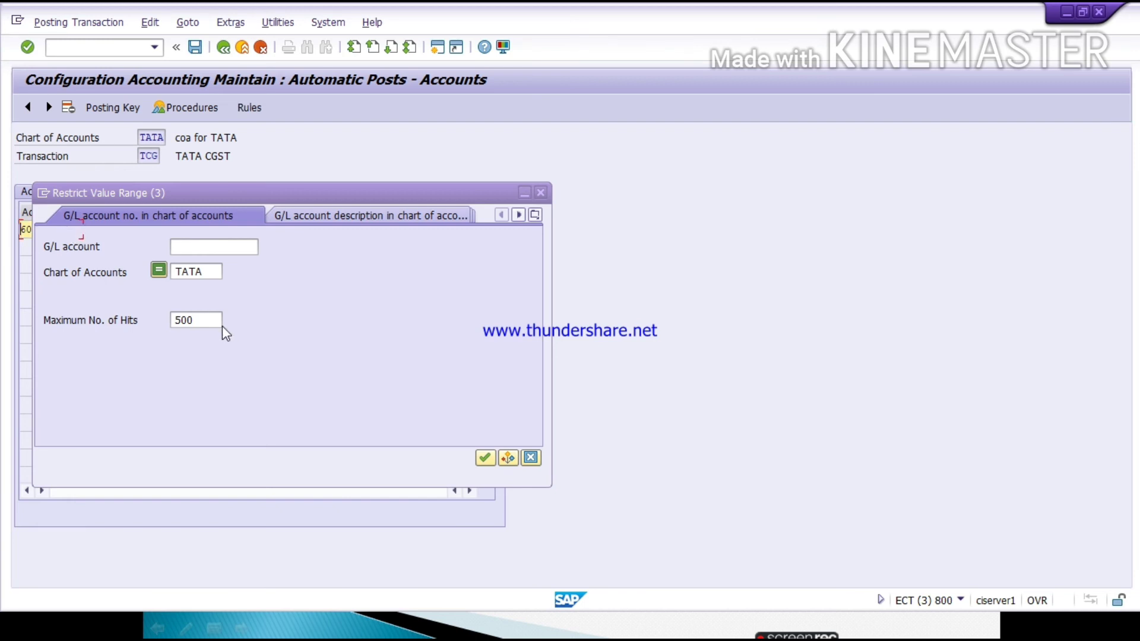
left_click(199, 320)
key("BackSpace")
key("BackSpace")
key("BackSpace")
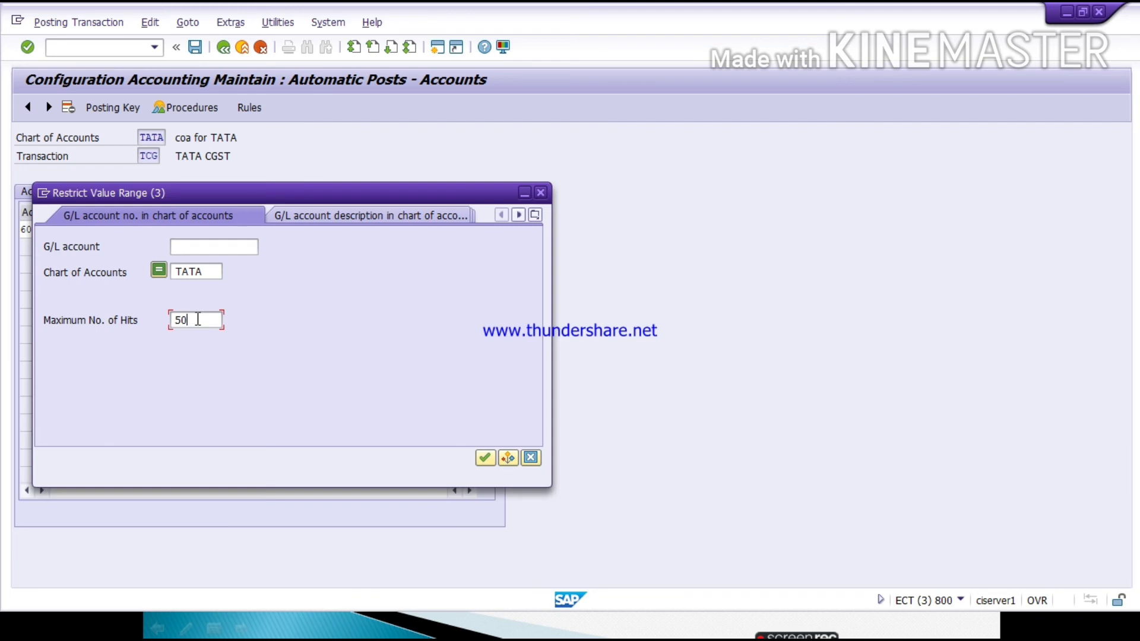
left_click(196, 319)
key("Return")
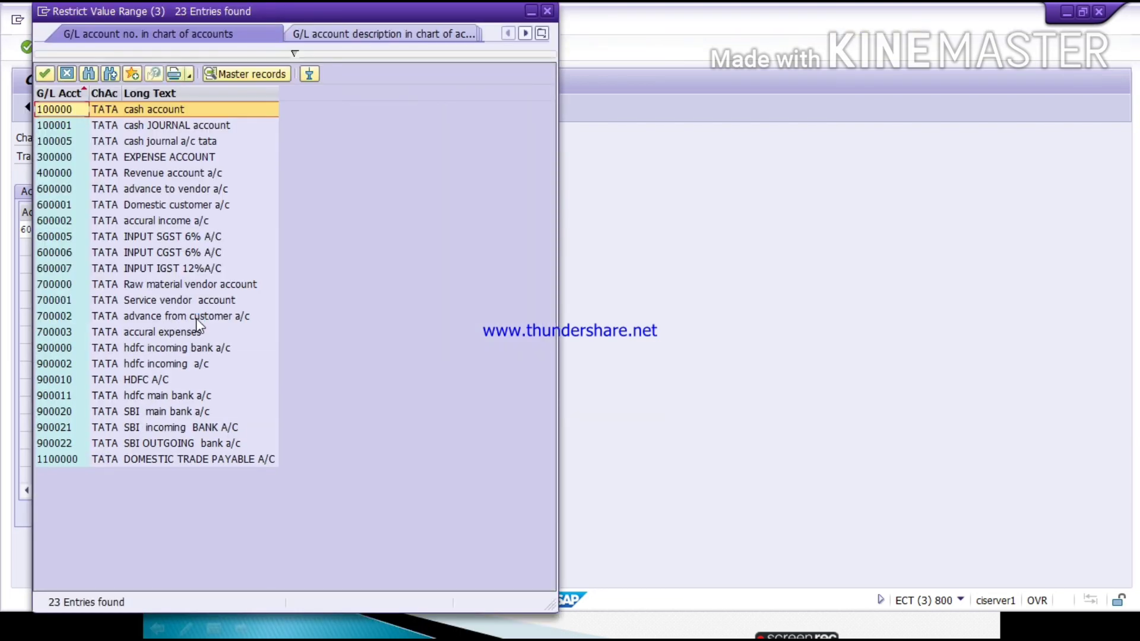
double_click(173, 252)
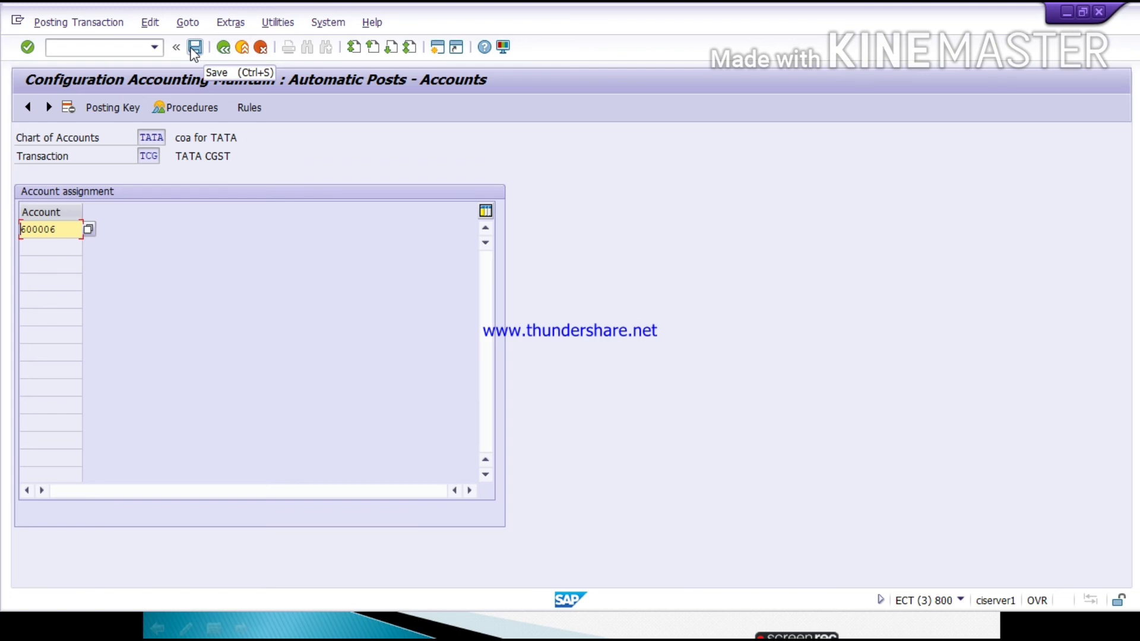
left_click(224, 48)
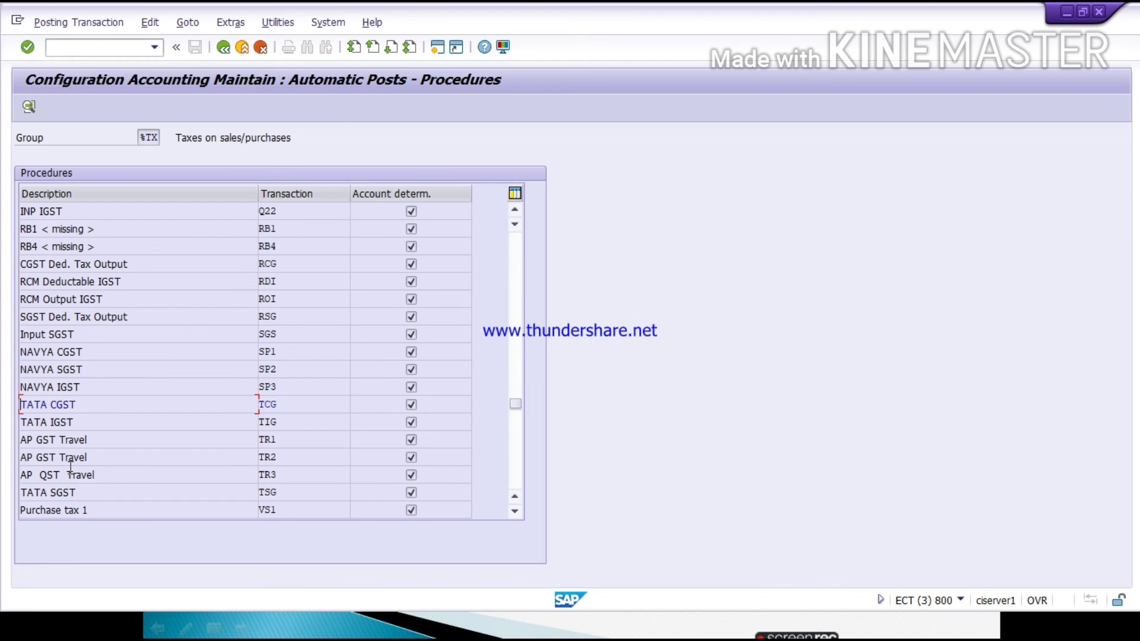
Open the TATA IGST (TIG) account settings and review its posting keys.
double_click(68, 420)
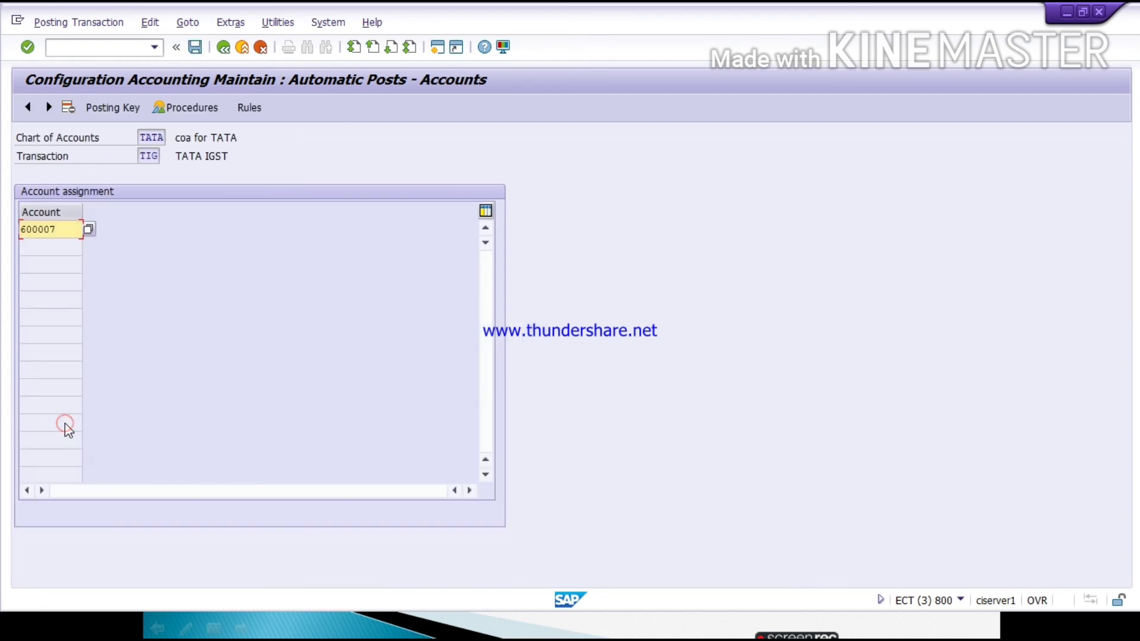
left_click(110, 108)
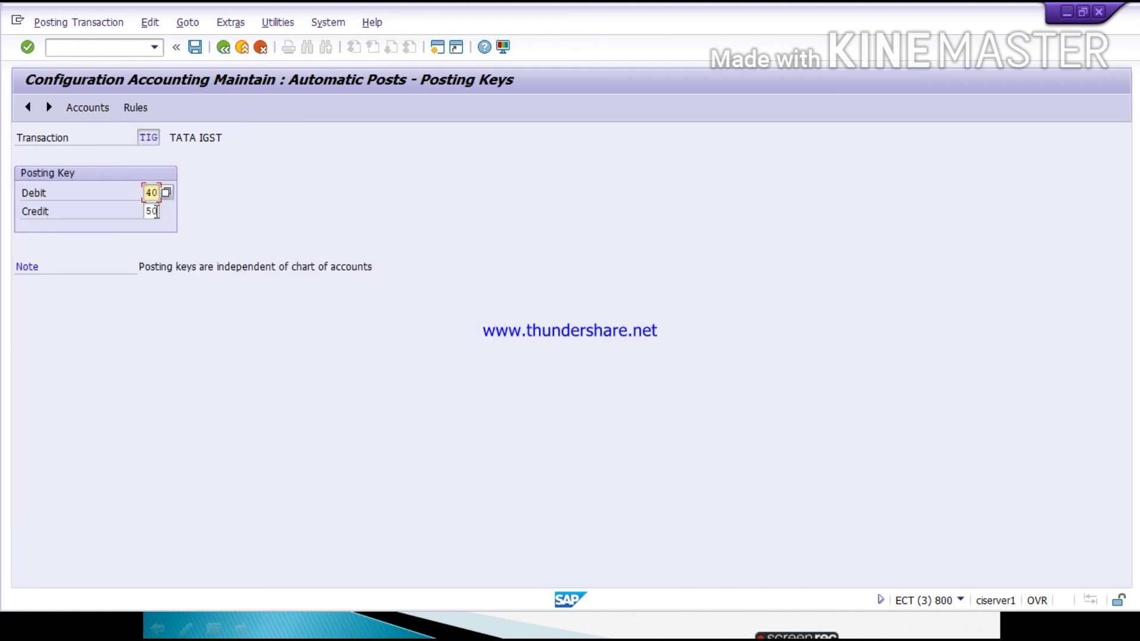
left_click(97, 108)
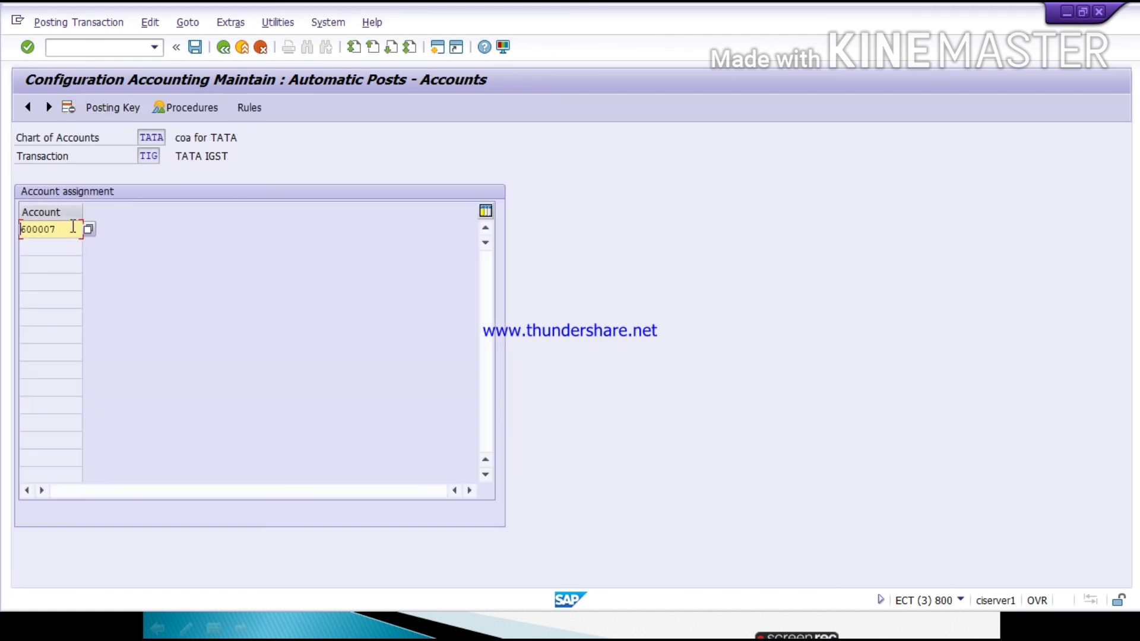
Assign account 600007 INPUT IGST 12% to TIG, save, and return to the procedures list.
left_click(72, 226)
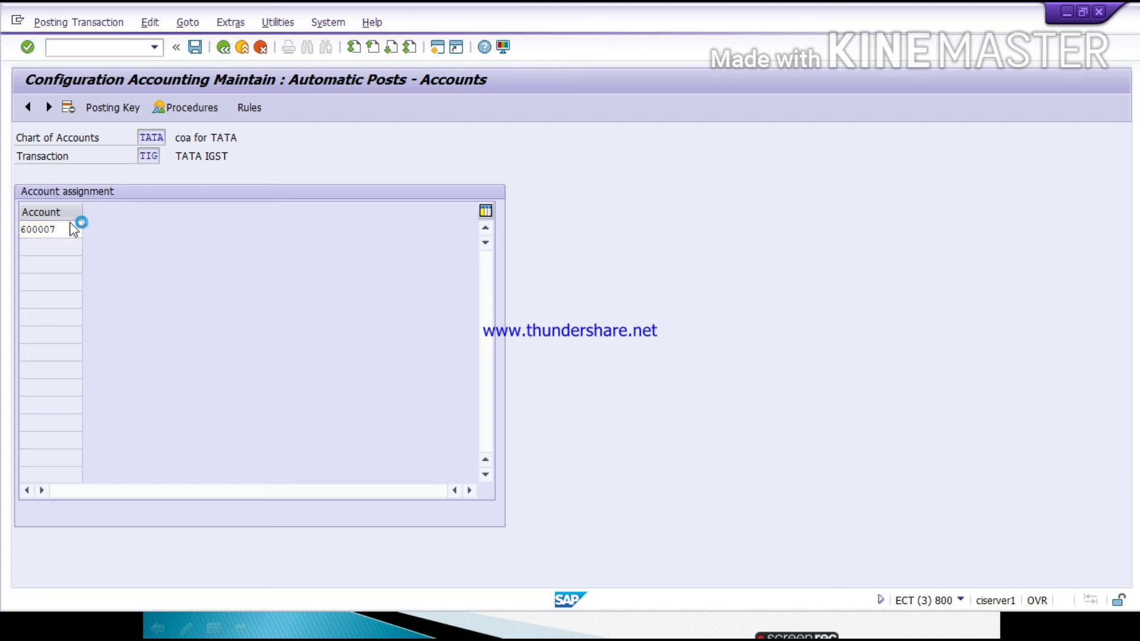
left_click(88, 229)
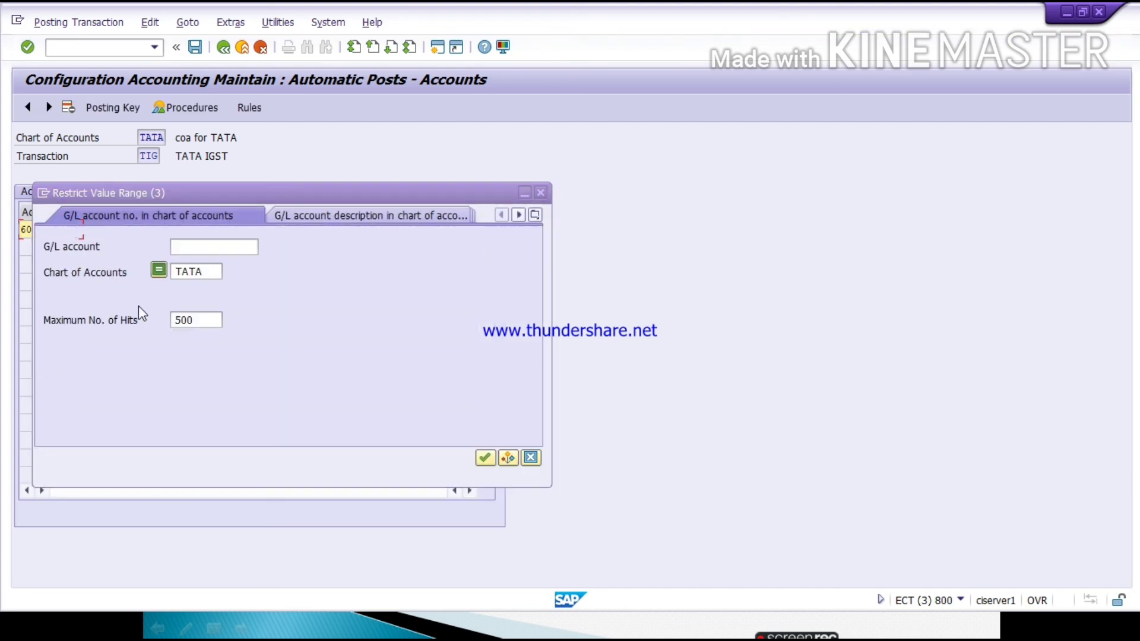
left_click(193, 321)
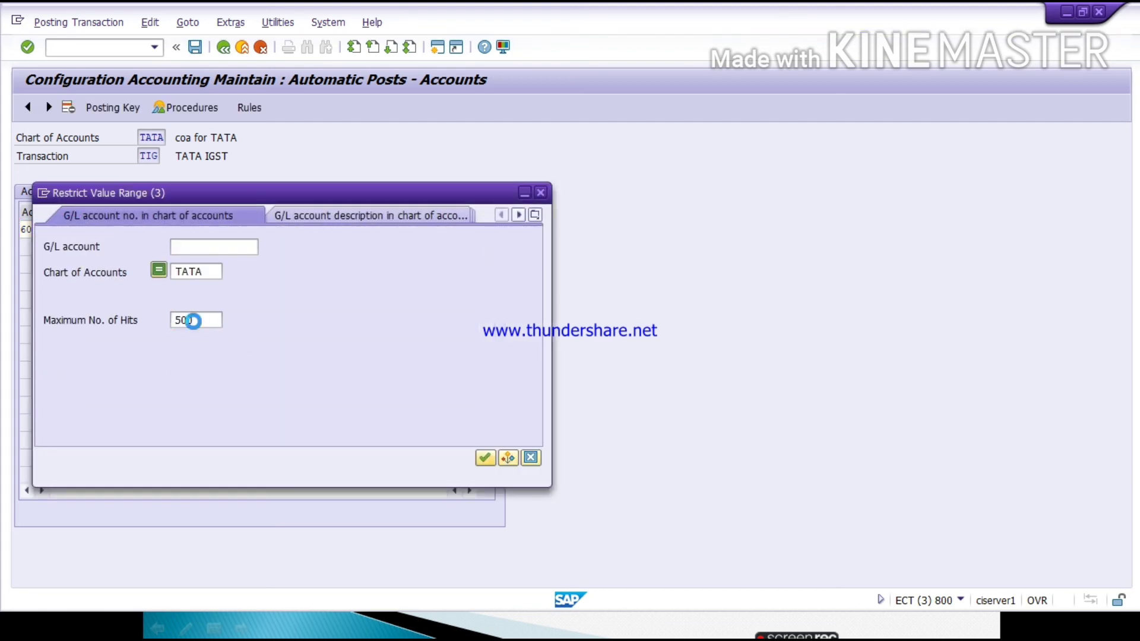
key("Return")
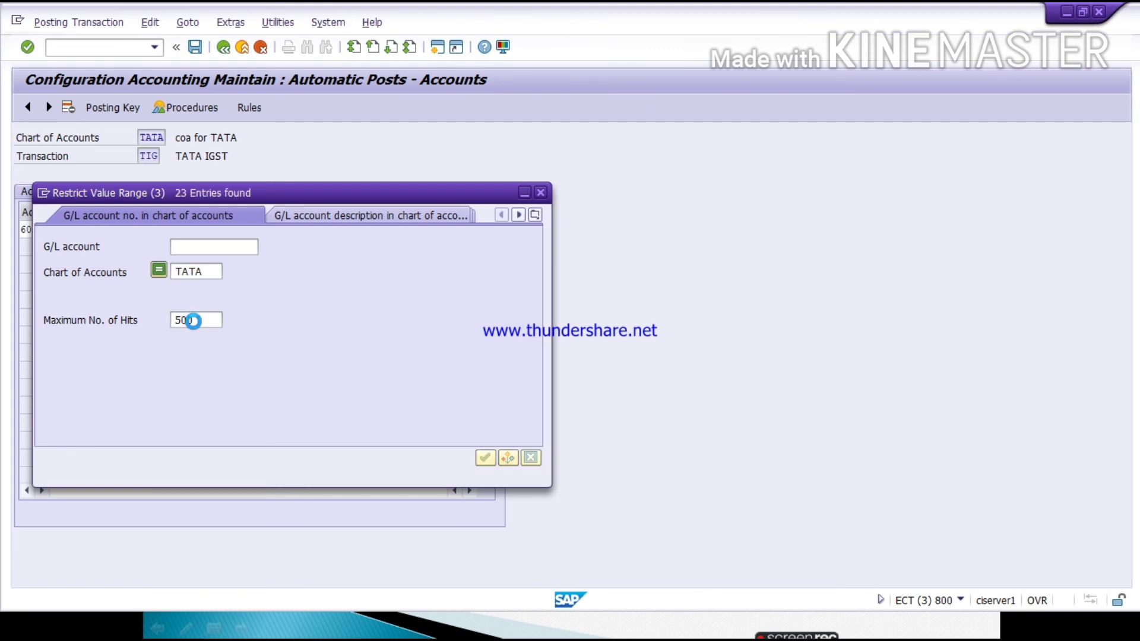
key("Down")
key("Down")
key("Down")
key("Down")
key("Down")
key("Down")
key("Down")
key("Down")
key("Down")
key("Down")
key("Down")
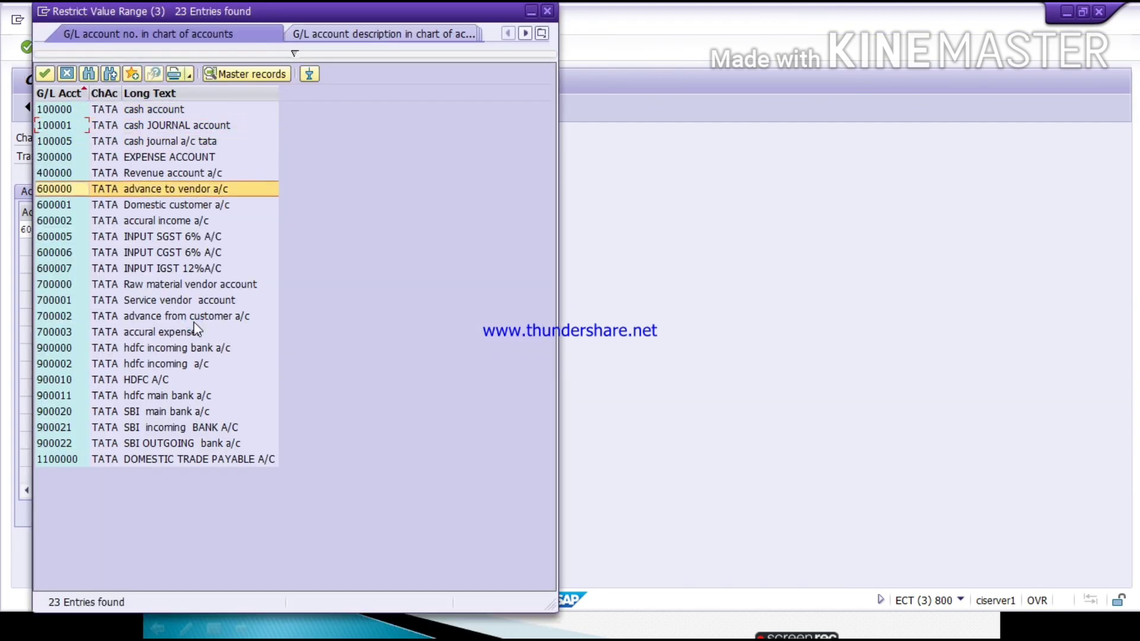
key("Up")
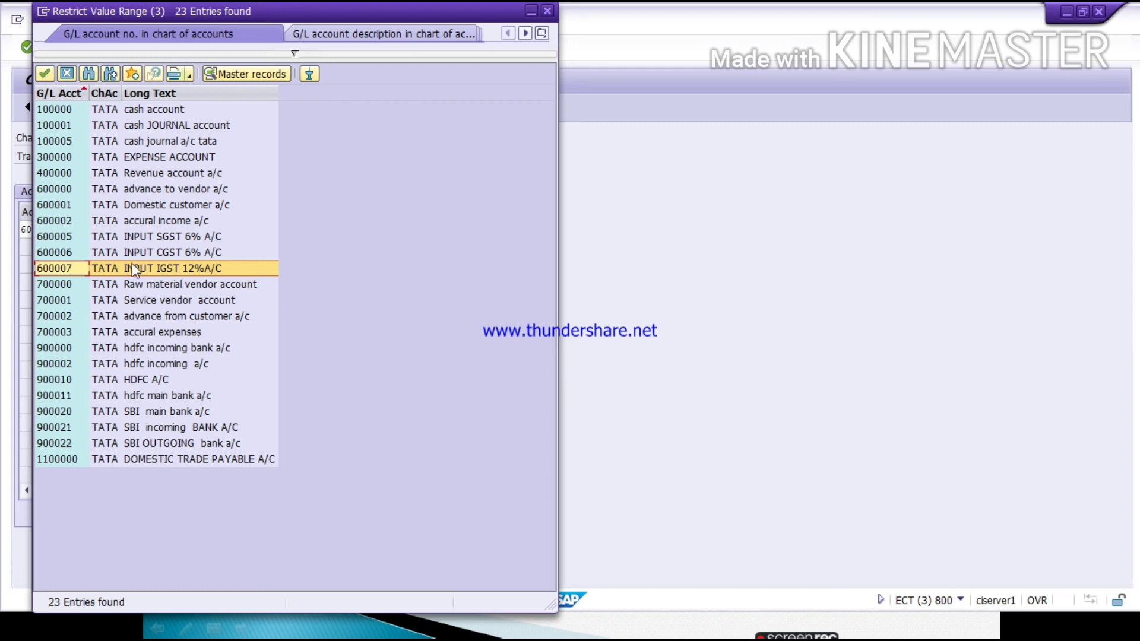
double_click(196, 270)
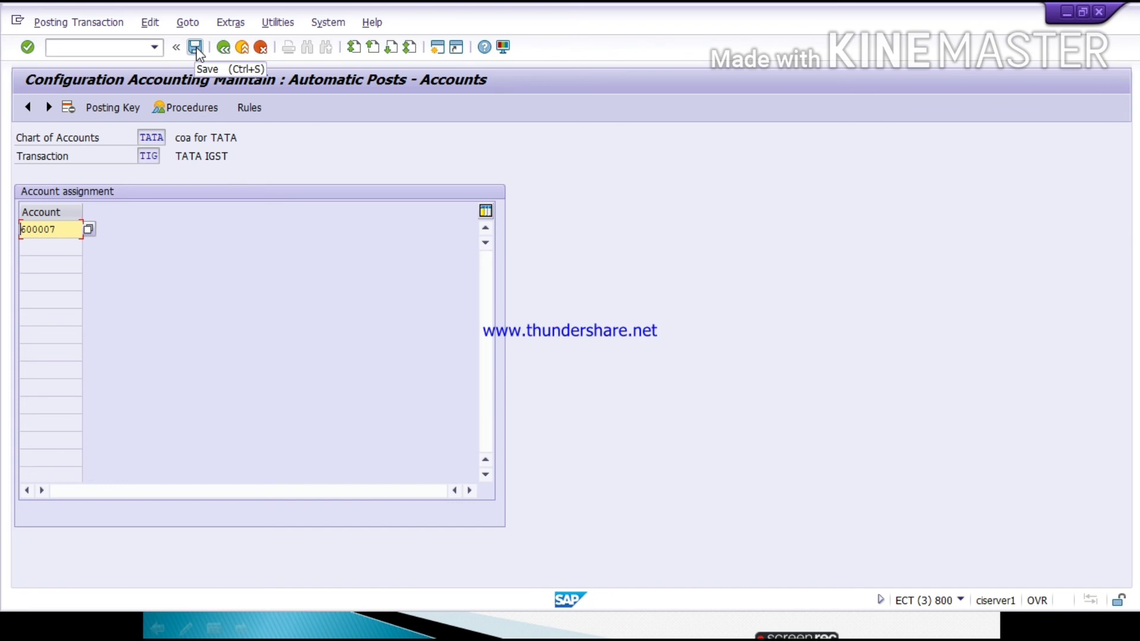
left_click(198, 48)
left_click(224, 48)
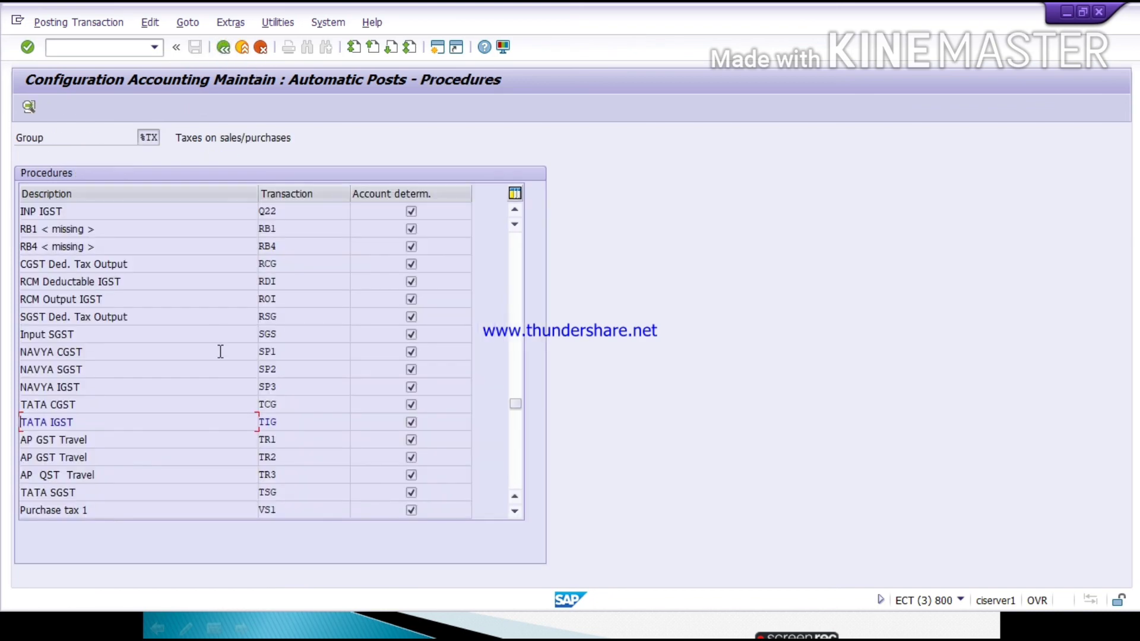
Open the TATA SGST (TSG) account assignment and check its posting keys.
double_click(56, 493)
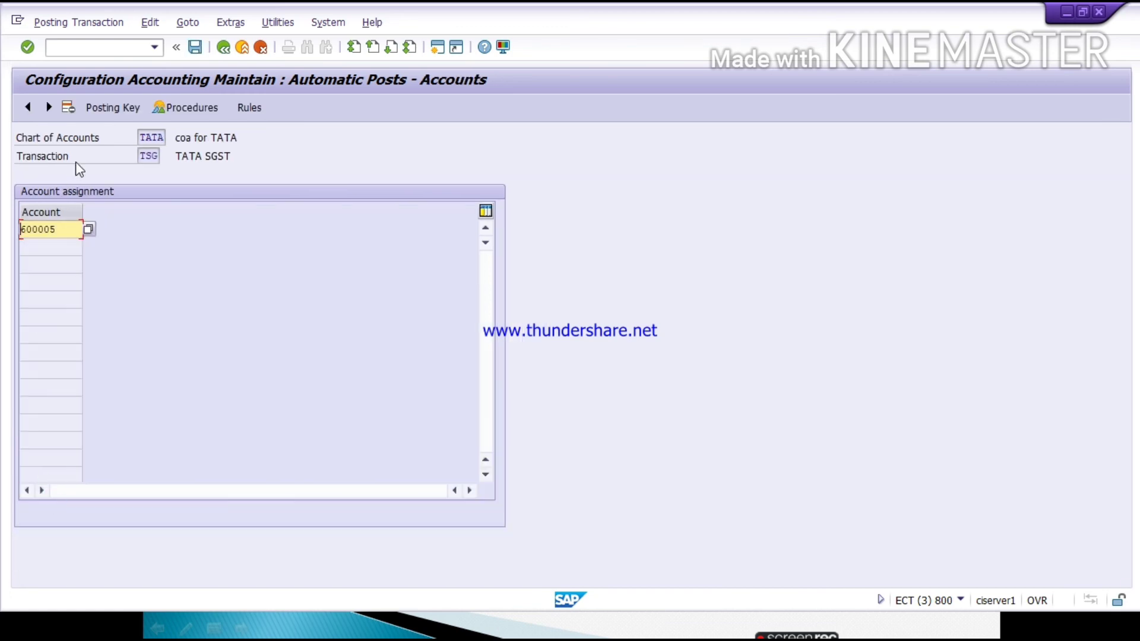
left_click(111, 108)
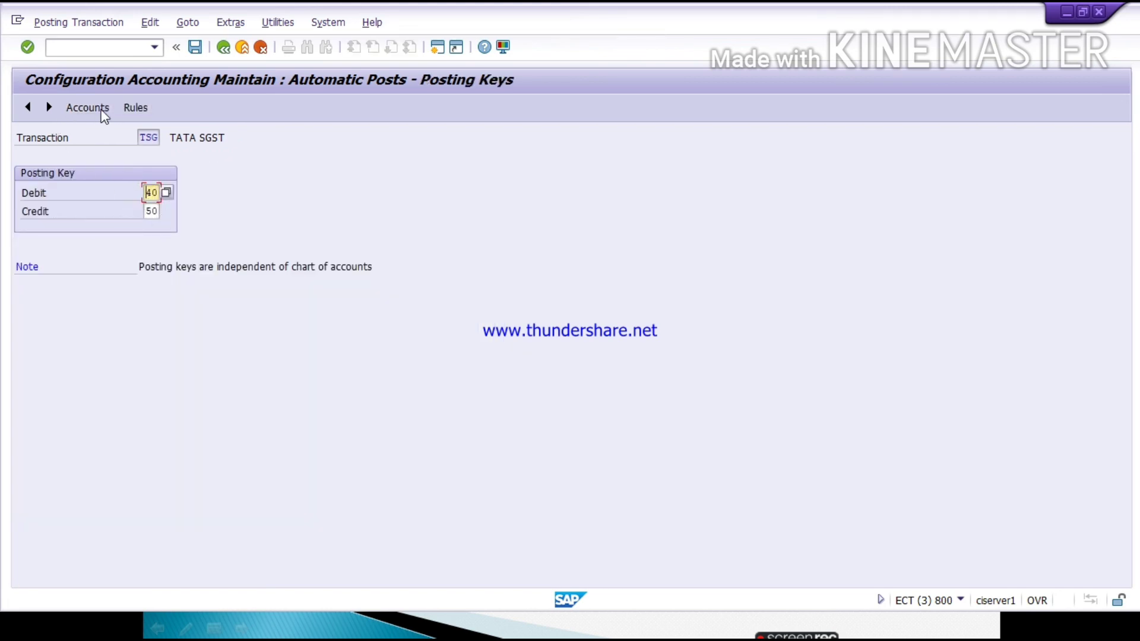
left_click(101, 108)
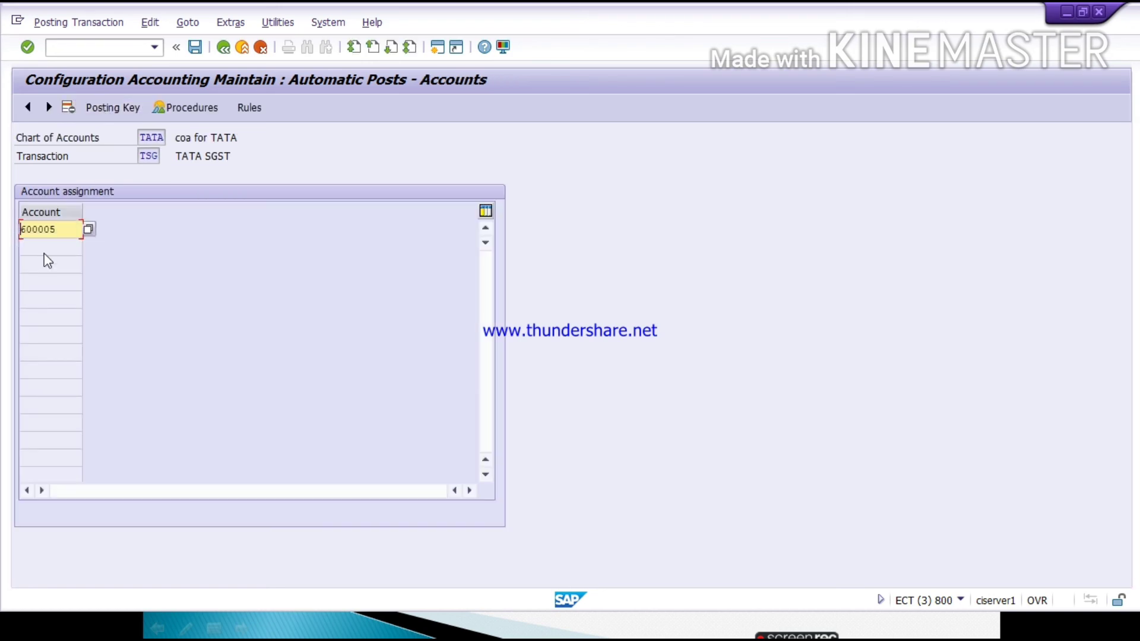
Assign account 600005 INPUT SGST 6% to TSG, save, and switch to the GST slides.
left_click(62, 230)
key("F4")
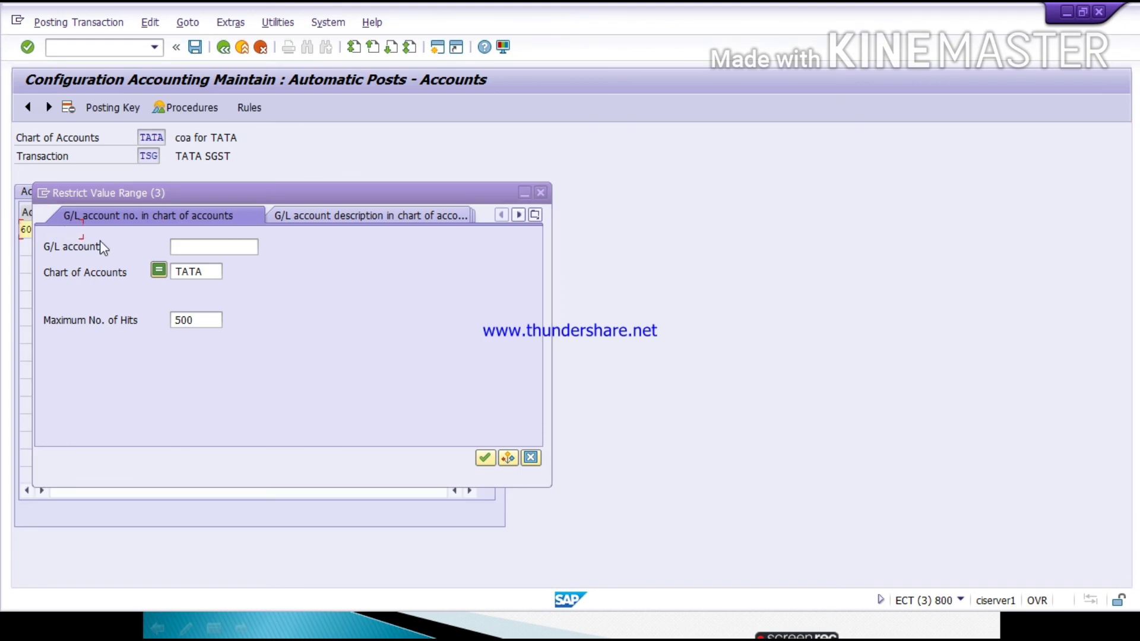
left_click(202, 315)
key("BackSpace")
key("BackSpace")
key("BackSpace")
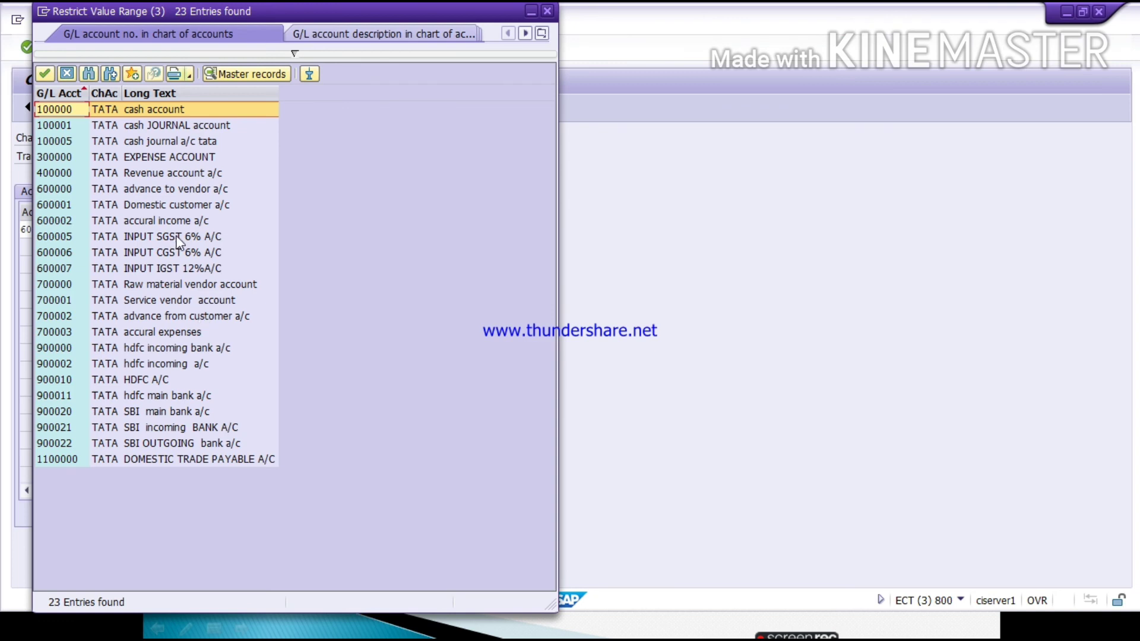
double_click(177, 237)
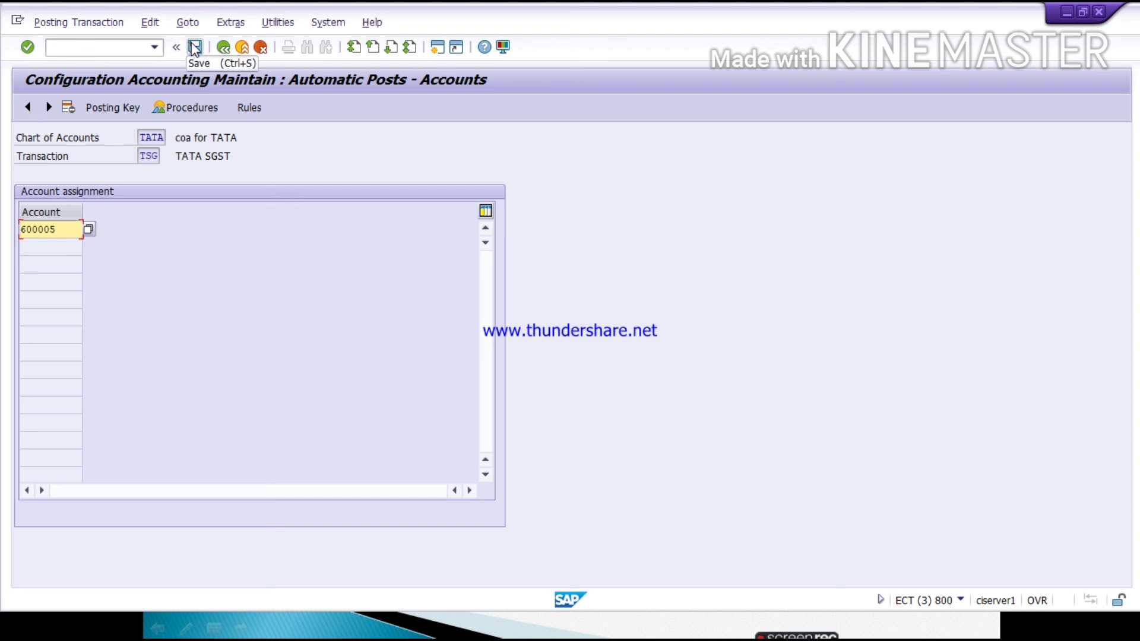
left_click(195, 47)
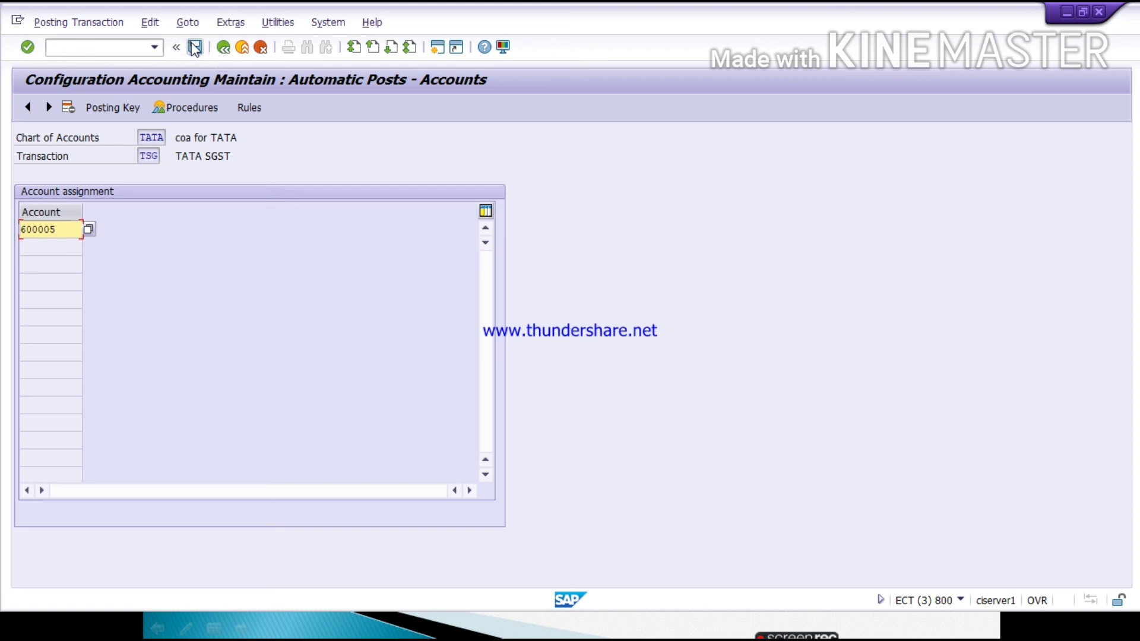
key("alt+Tab")
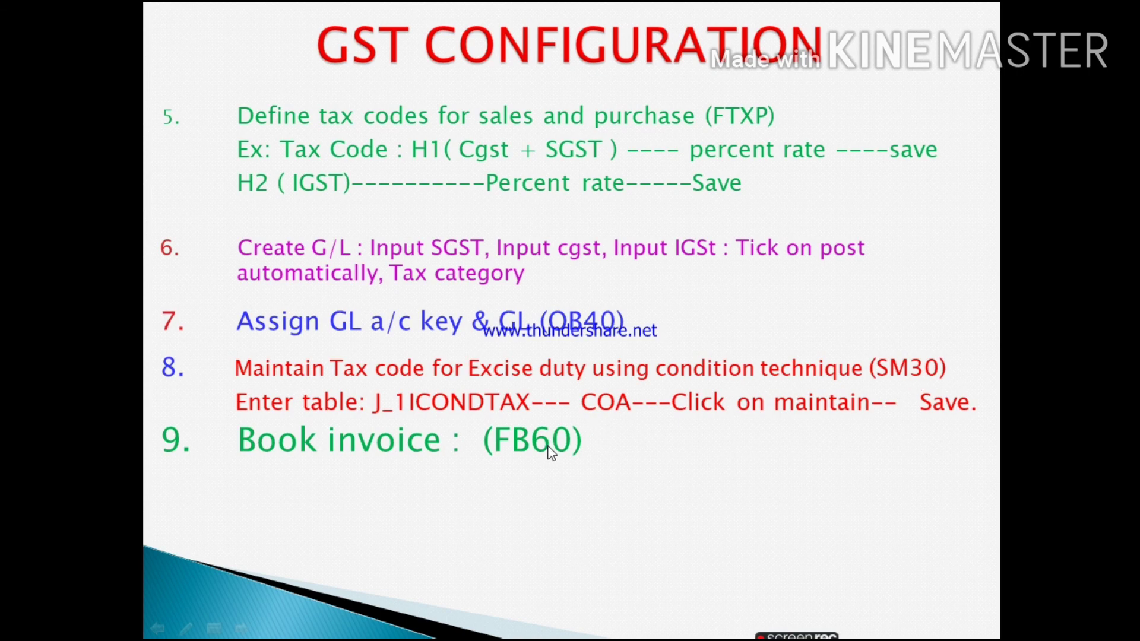
Review the slides for steps 1–4 and 5–9, then return to the TATA SGST screen.
scroll(534, 404, "up", 1)
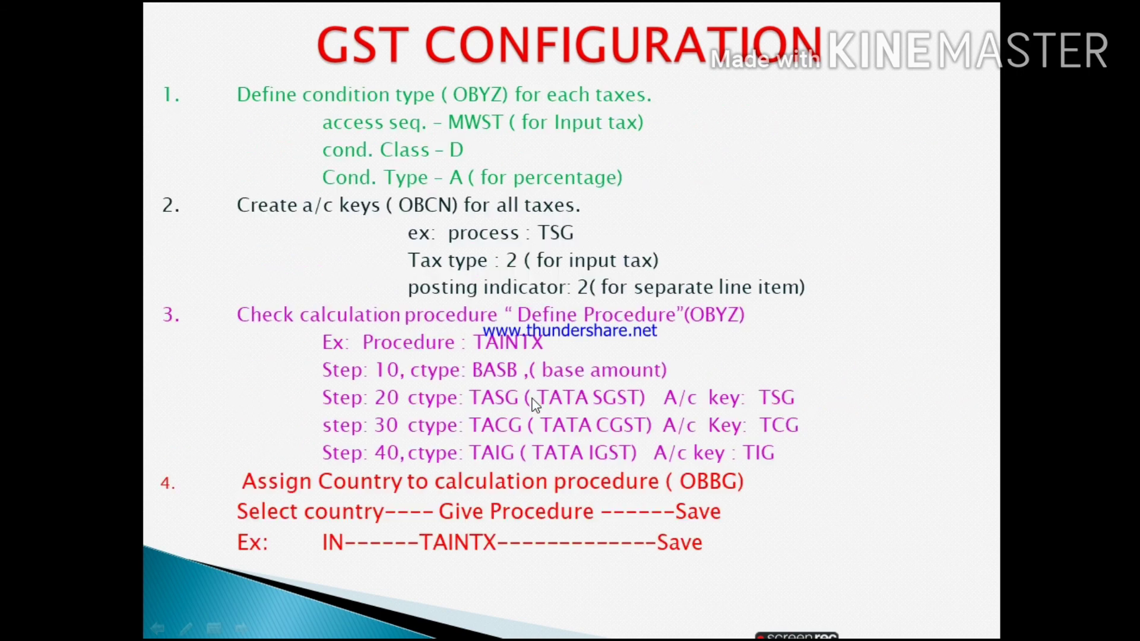
scroll(537, 405, "down", 1)
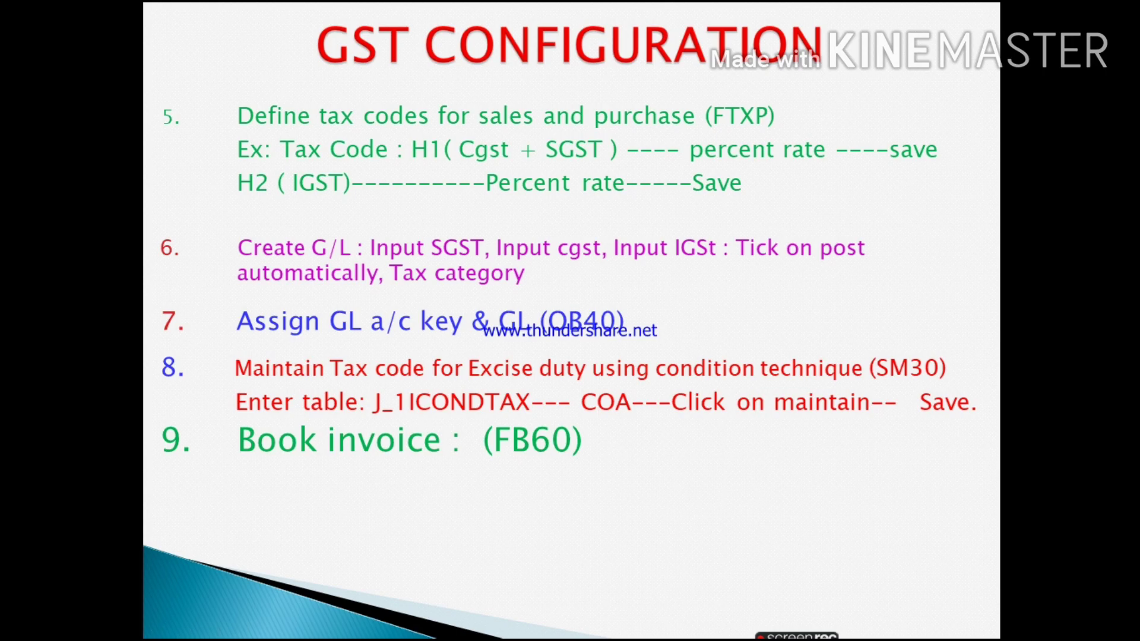
key("alt+Tab")
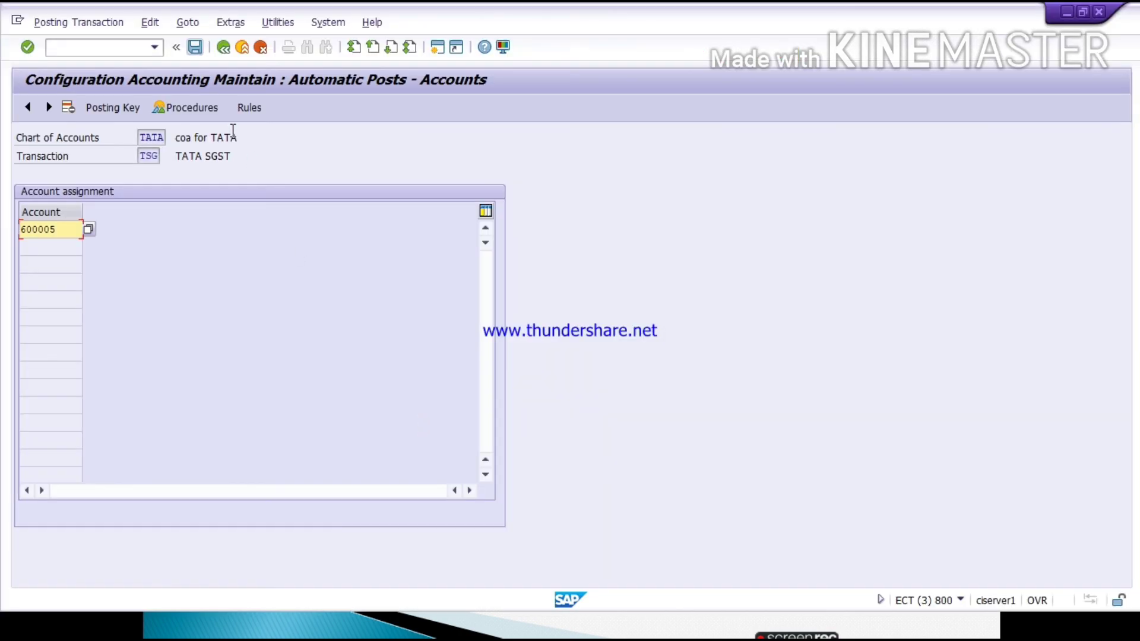
Go back to Easy Access and open table J_1ICONDTAX for maintenance via SM30.
left_click(224, 48)
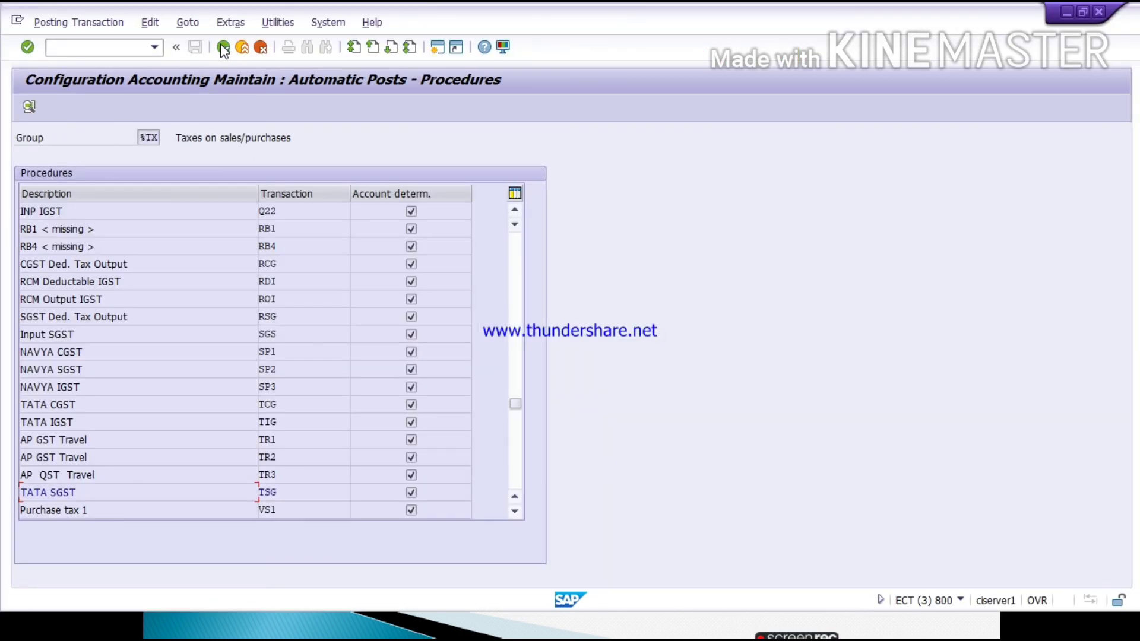
left_click(224, 47)
type("S")
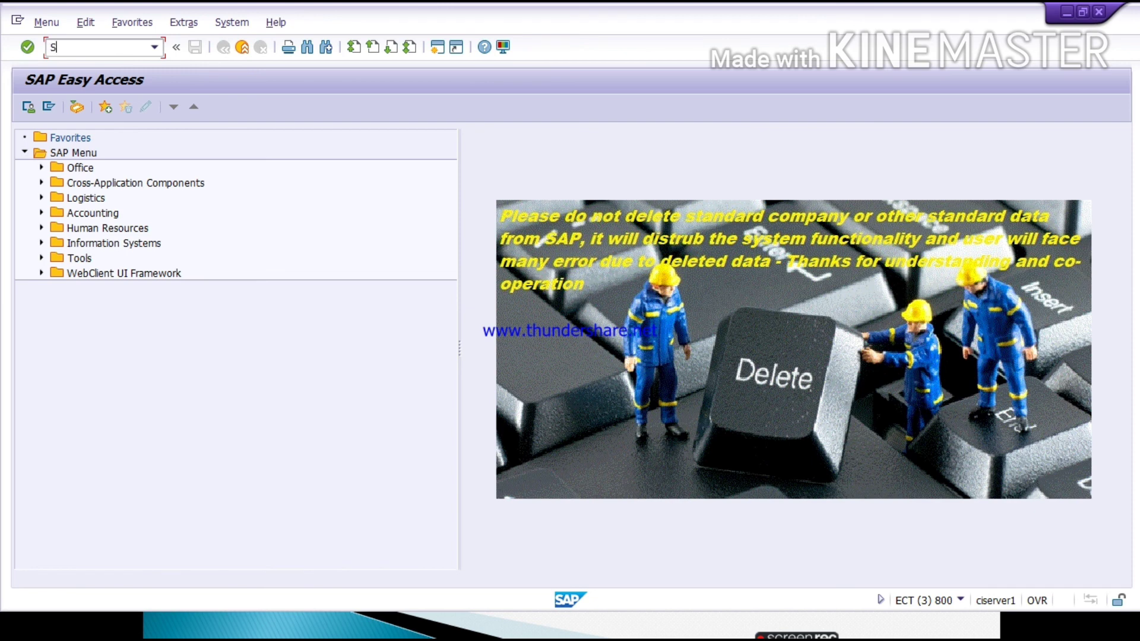
type("M30")
key("Return")
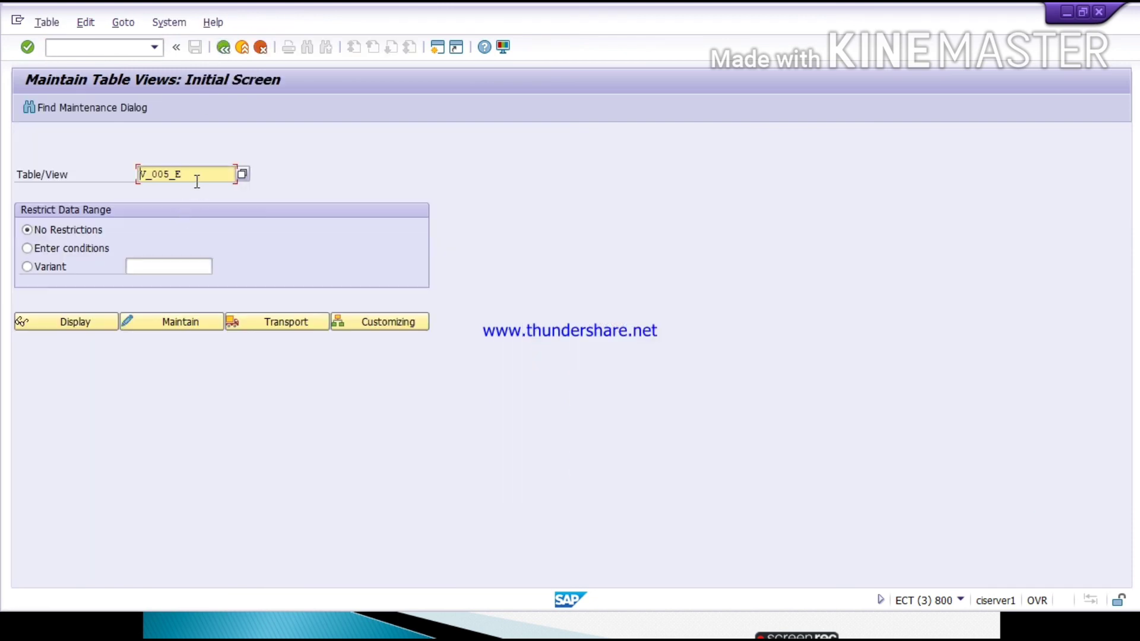
key("BackSpace")
key("BackSpace")
key("BackSpace")
key("BackSpace")
key("BackSpace")
key("BackSpace")
key("BackSpace")
type("J")
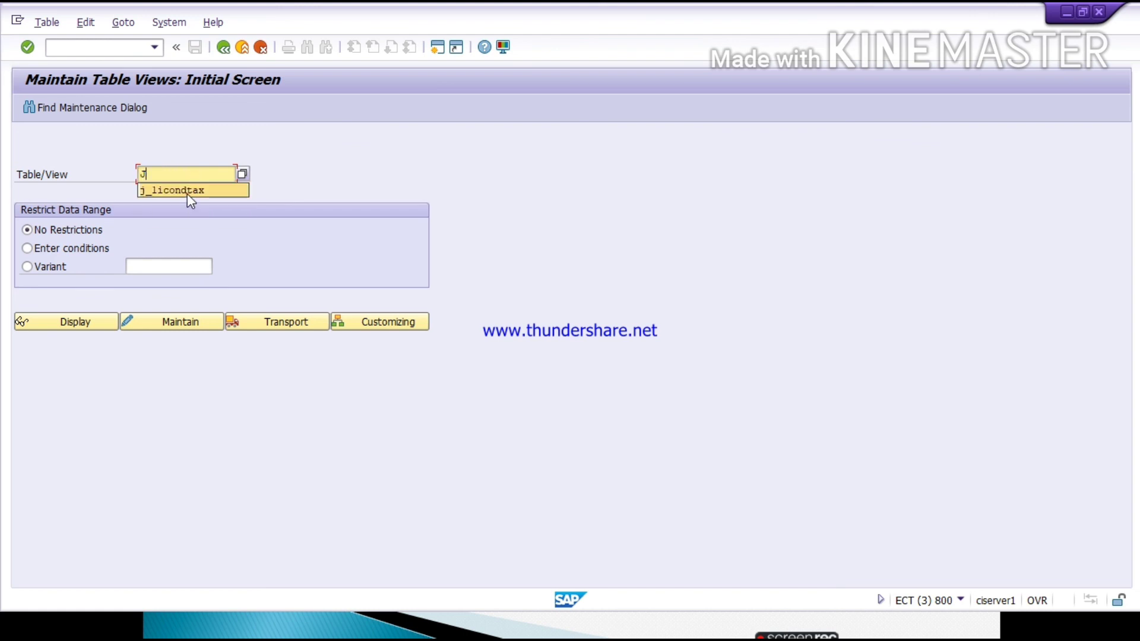
left_click(187, 194)
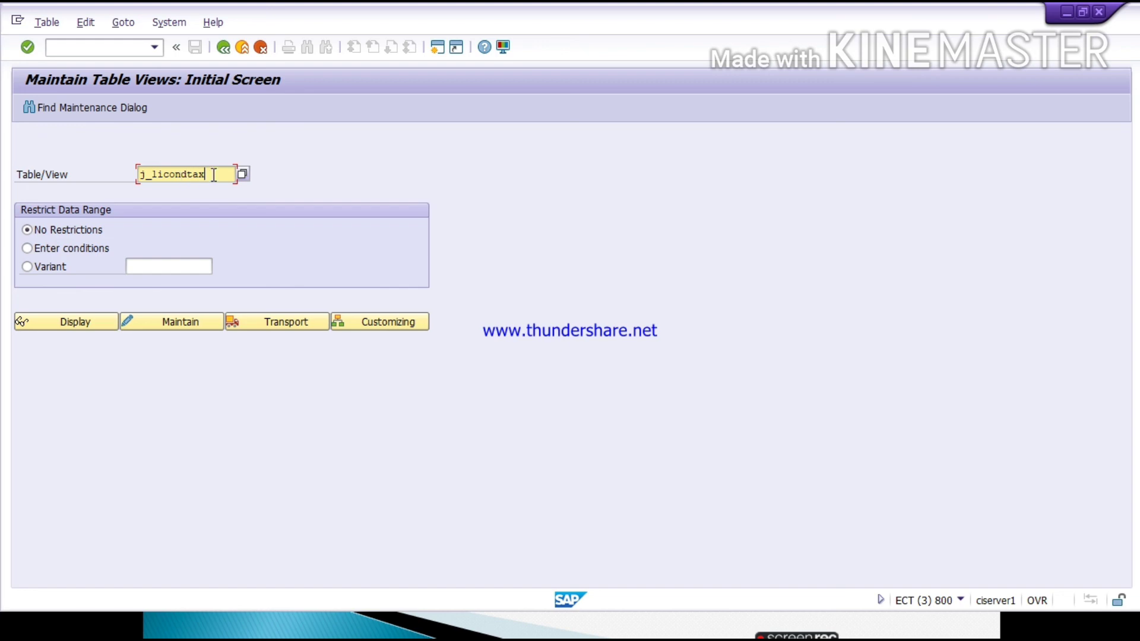
left_click(171, 328)
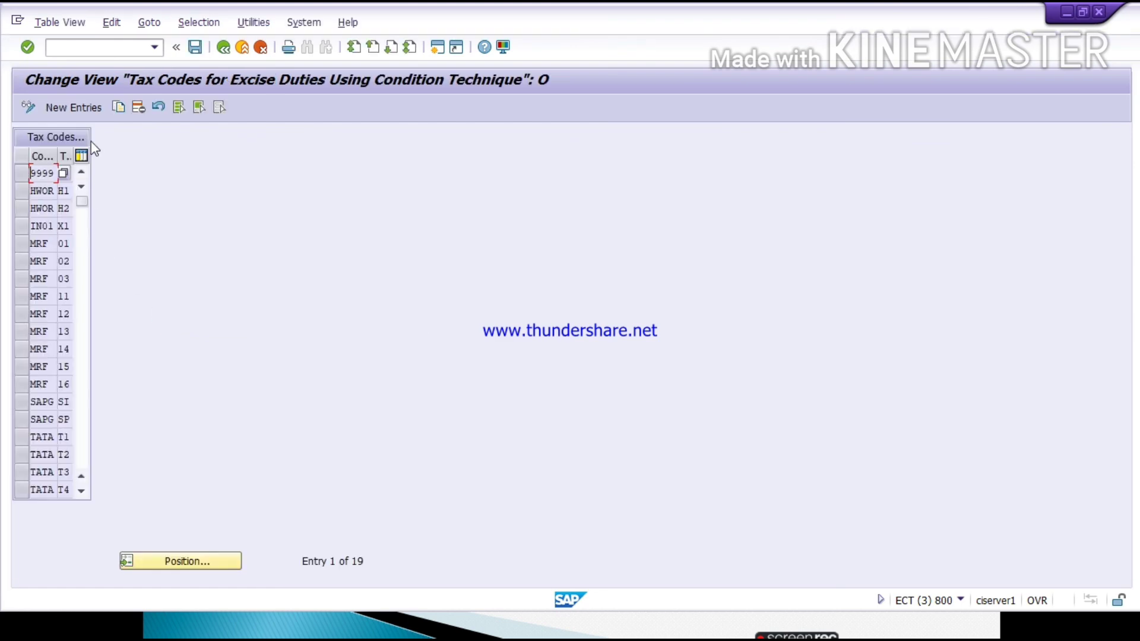
Add new entries TATA/I1 and TATA/I2 to the tax codes table.
left_click(74, 107)
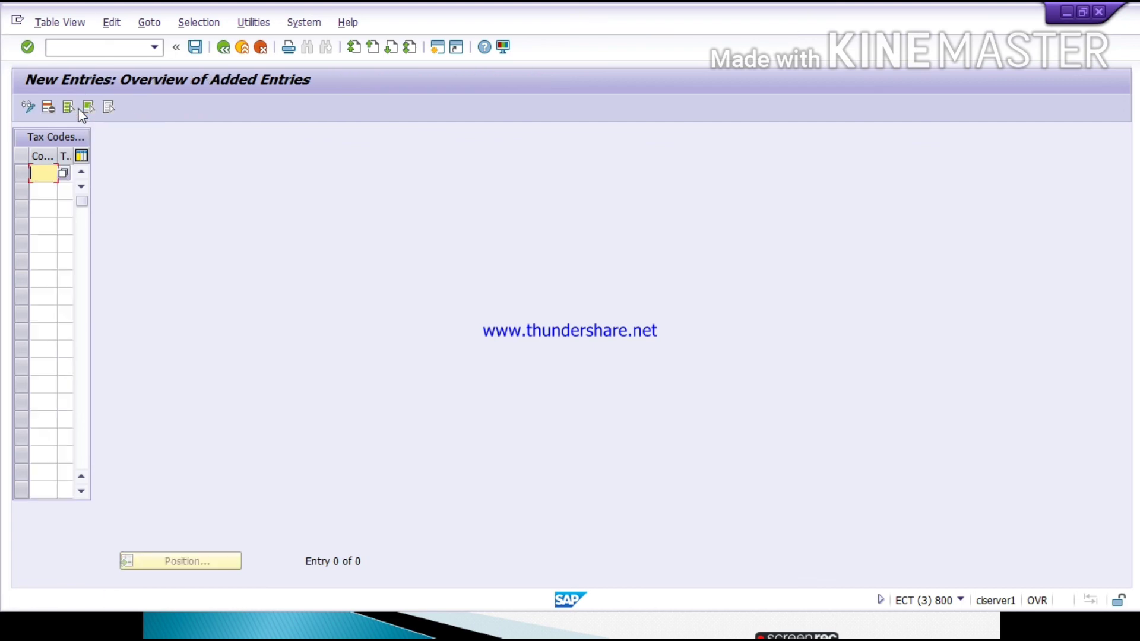
type("TATA")
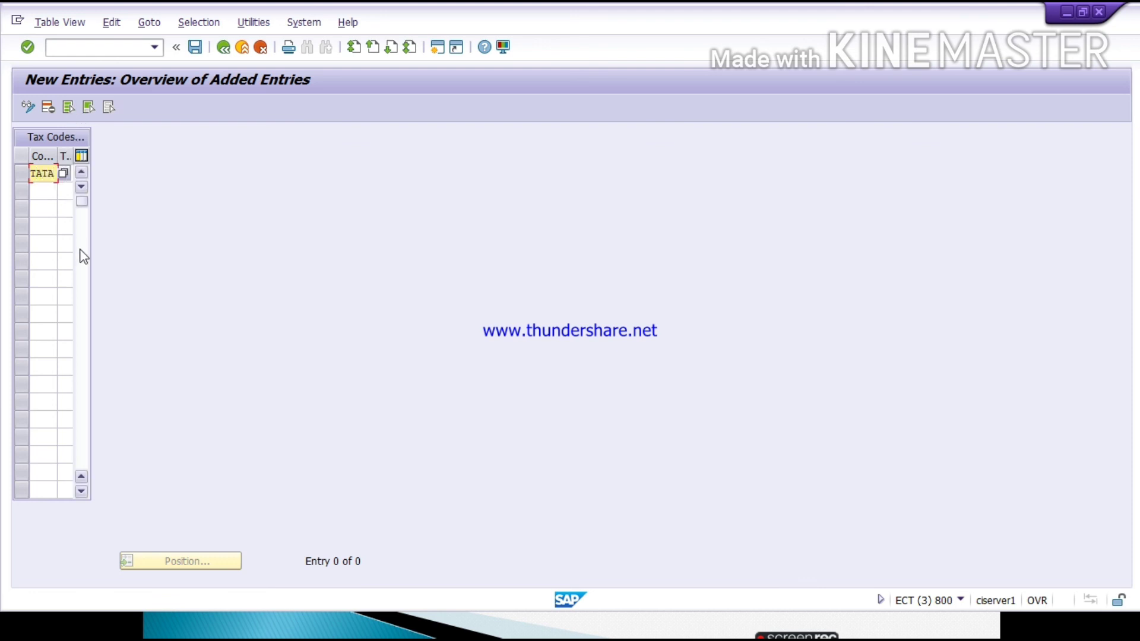
key("Tab")
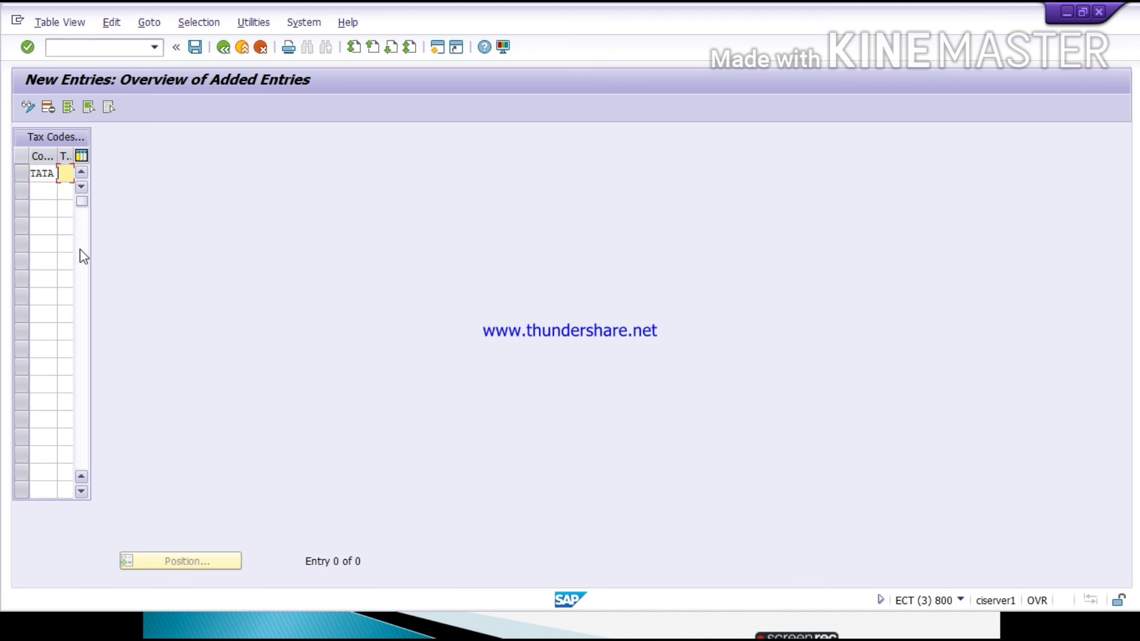
type("I1")
left_click(45, 193)
type("TATA")
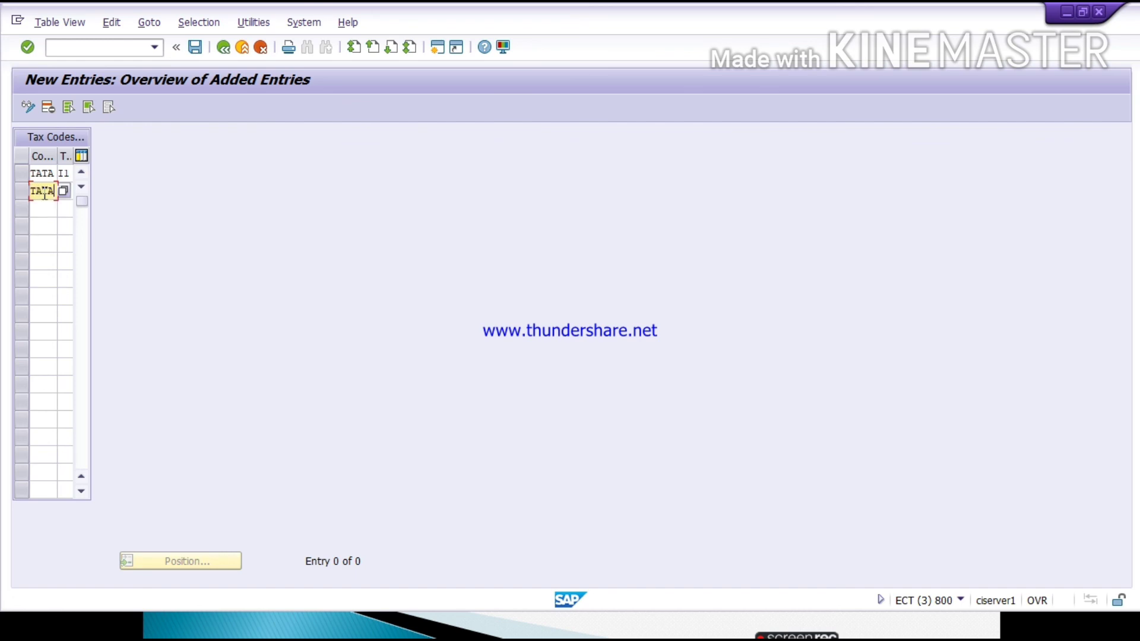
key("Tab")
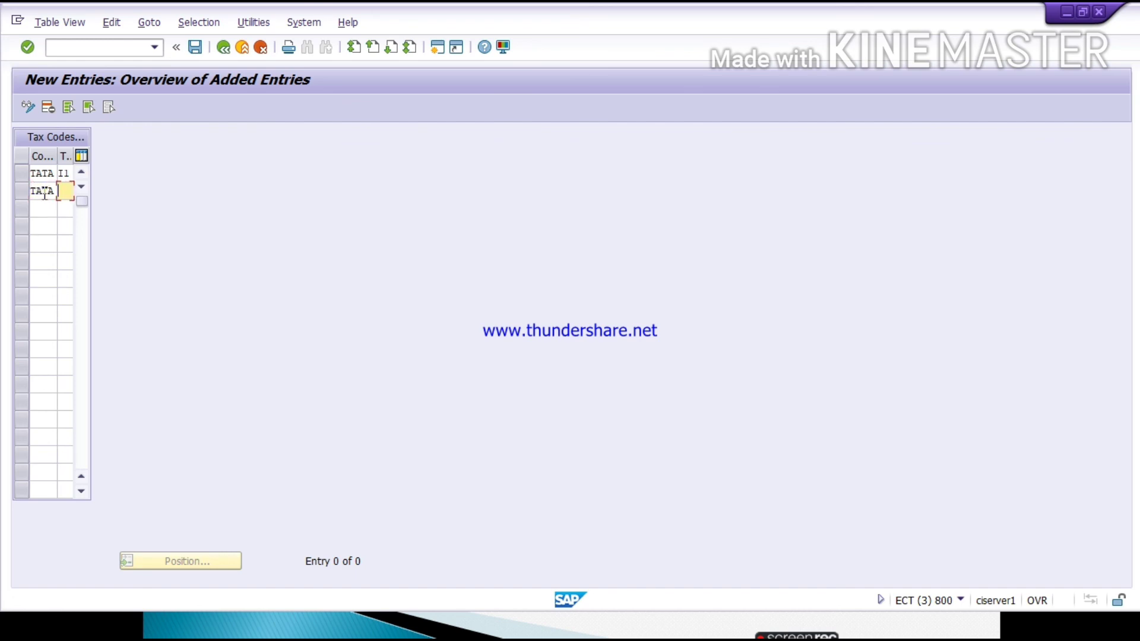
type("I2")
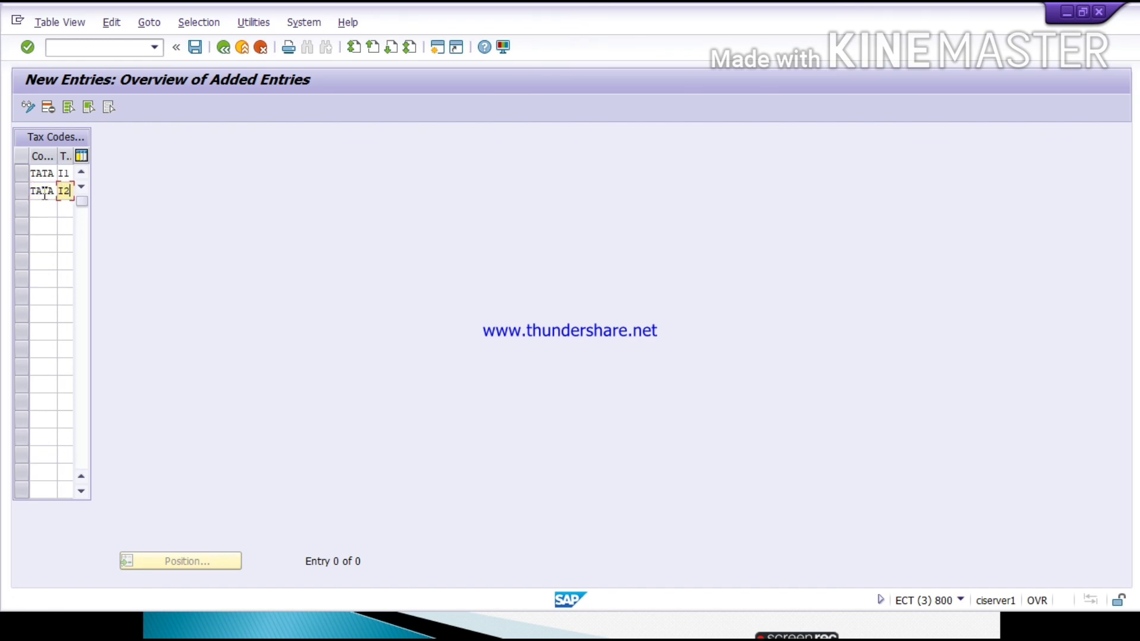